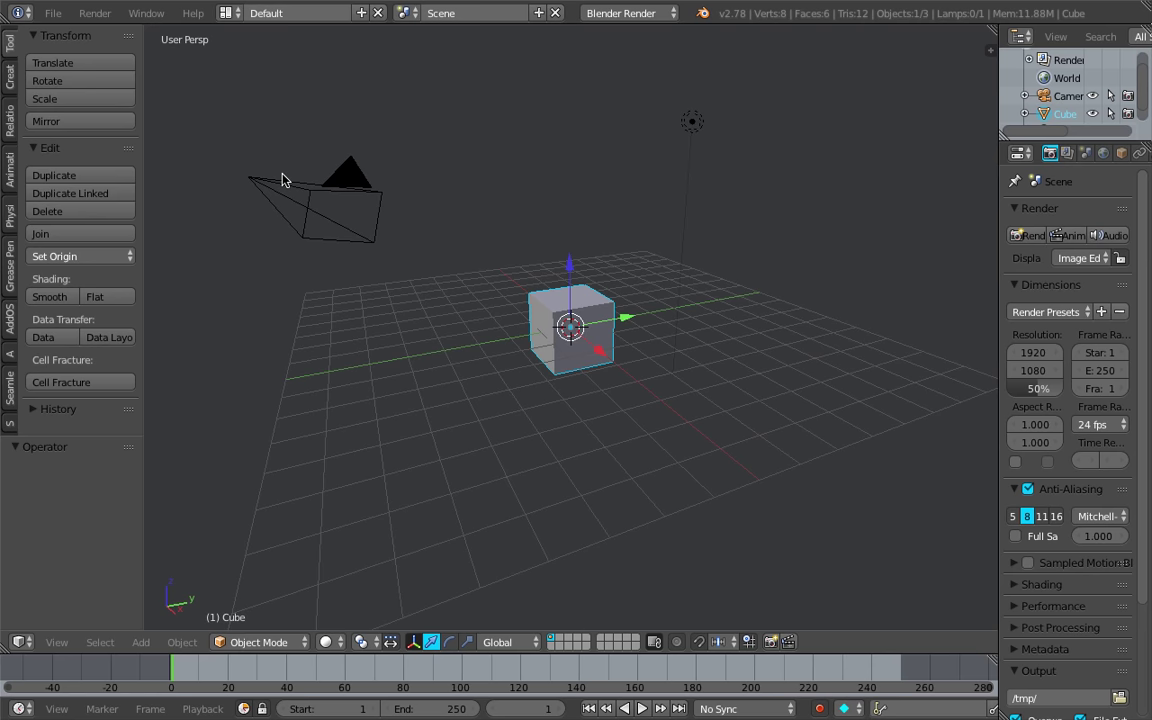
Delete all the default objects from the scene
middle_drag(311, 181, 575, 246)
key(a)
key(Delete)
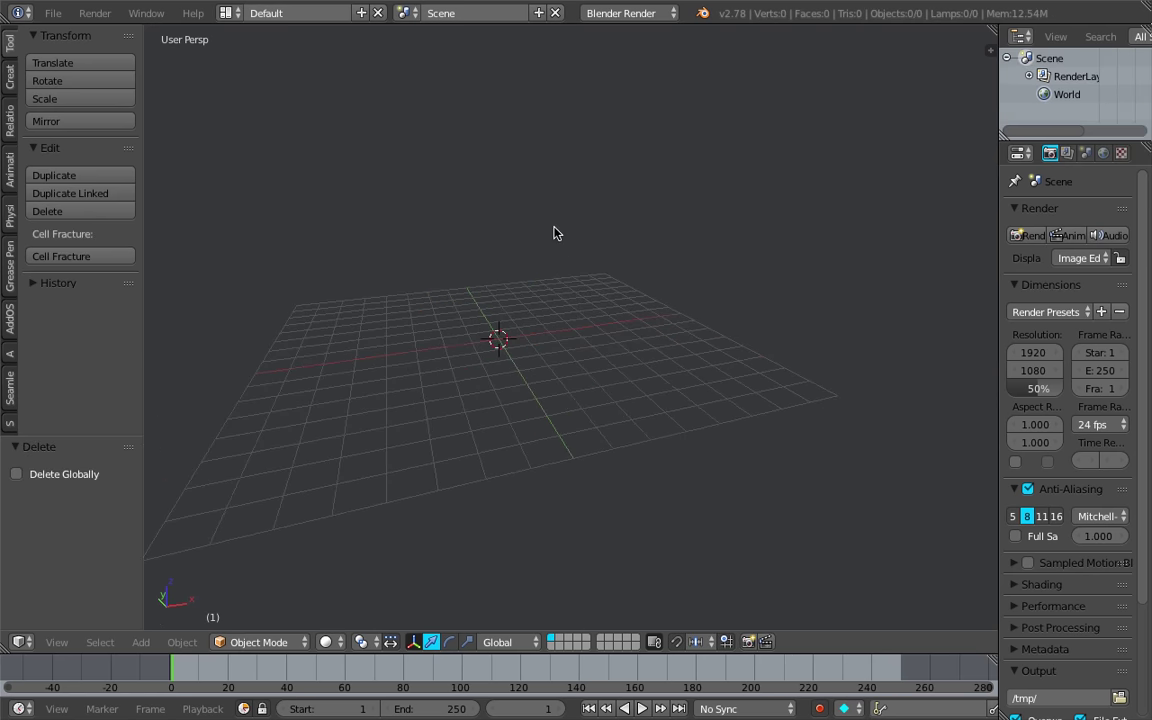
key(shift+a)
mouse_move(551, 219)
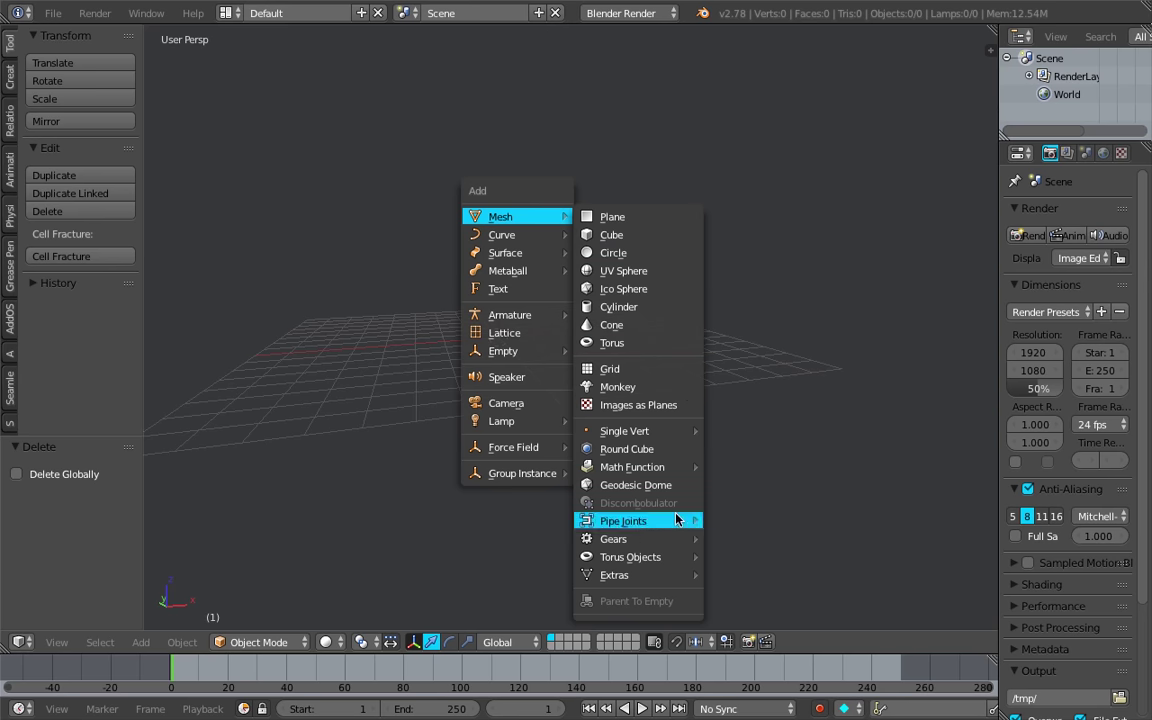
mouse_move(664, 577)
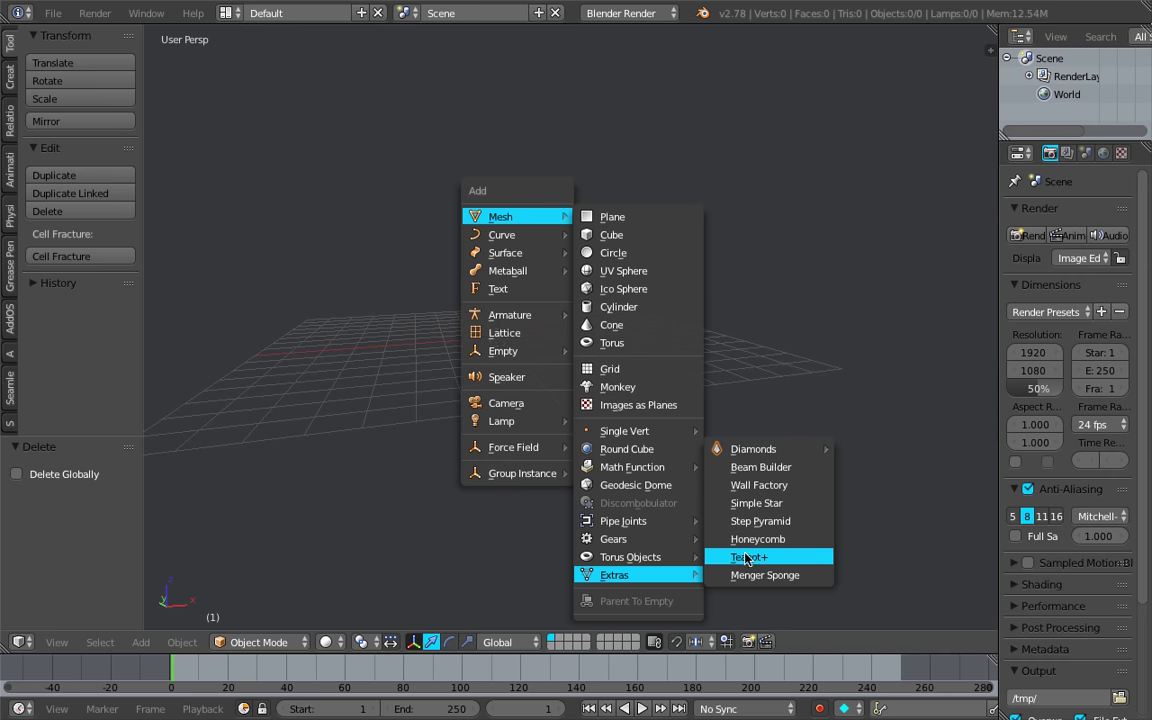
Search the add-ons in the user preferences for "extra" and examine the Extra Objects entries for curves and meshes
click(53, 13)
click(130, 213)
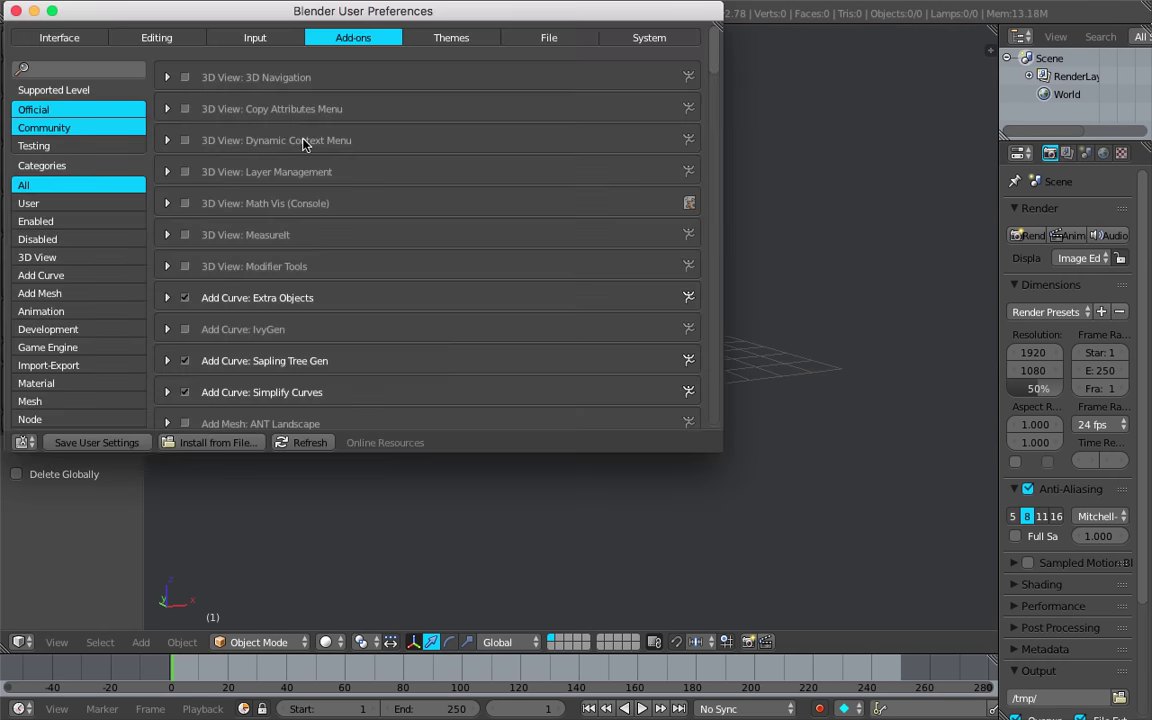
click(117, 70)
text(extra)
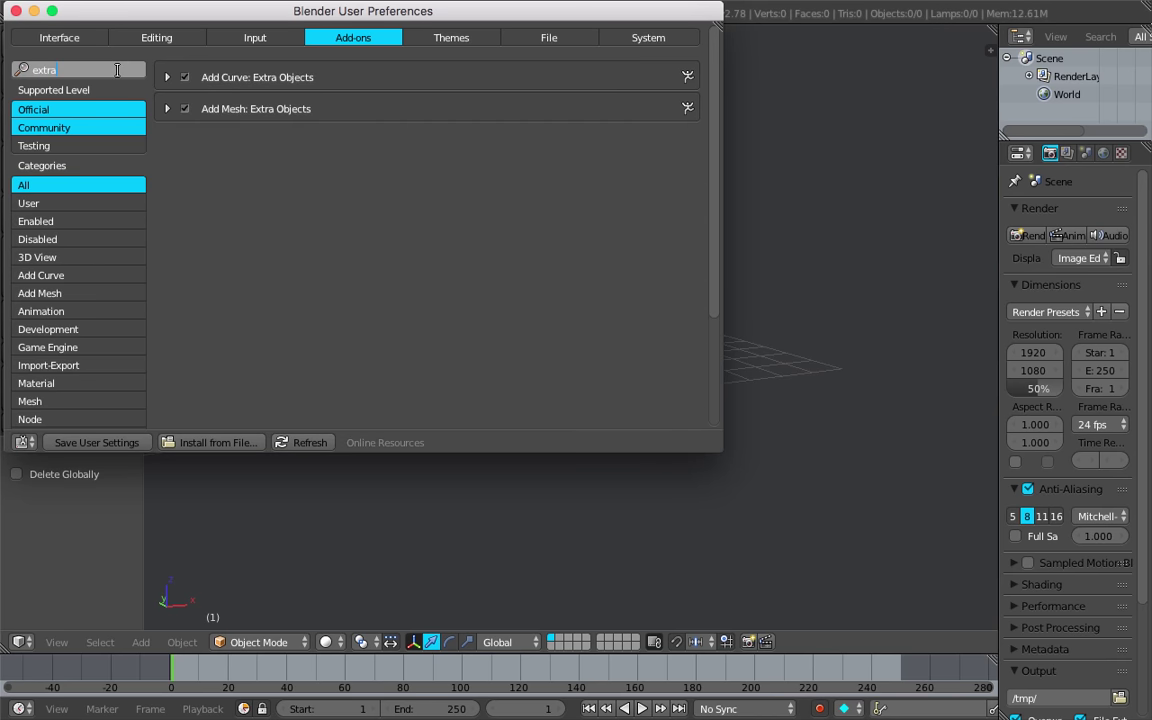
click(166, 109)
click(168, 109)
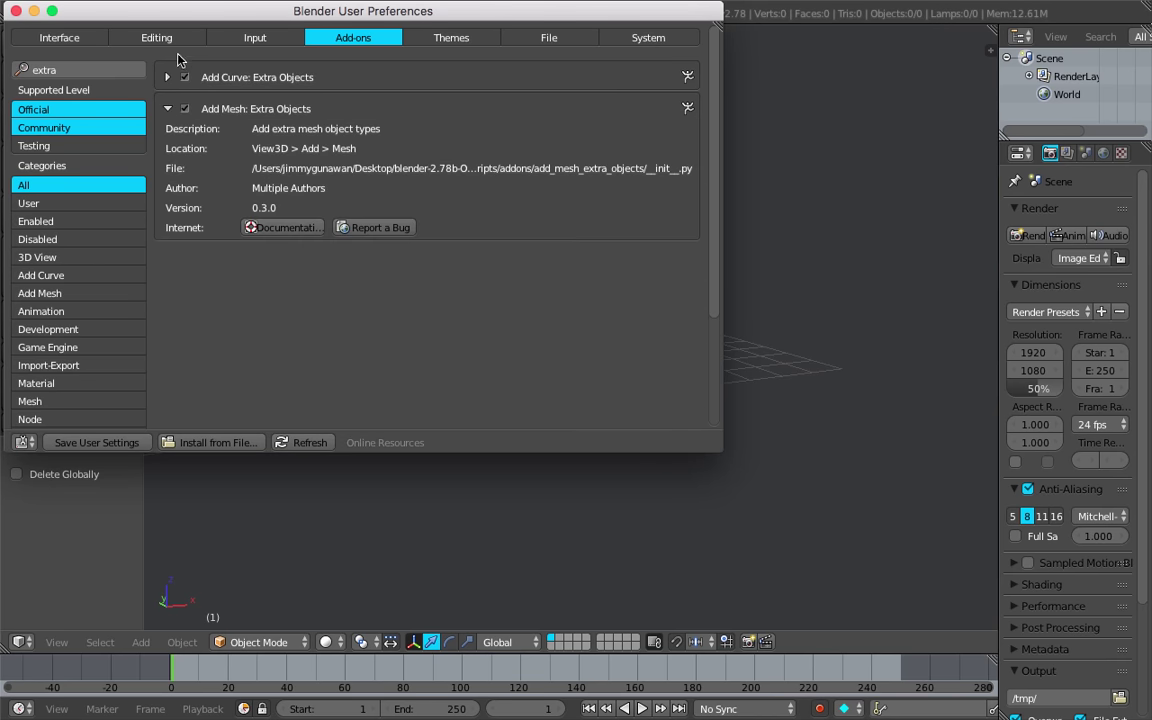
click(168, 78)
click(168, 77)
click(167, 108)
drag(310, 15, 411, 58)
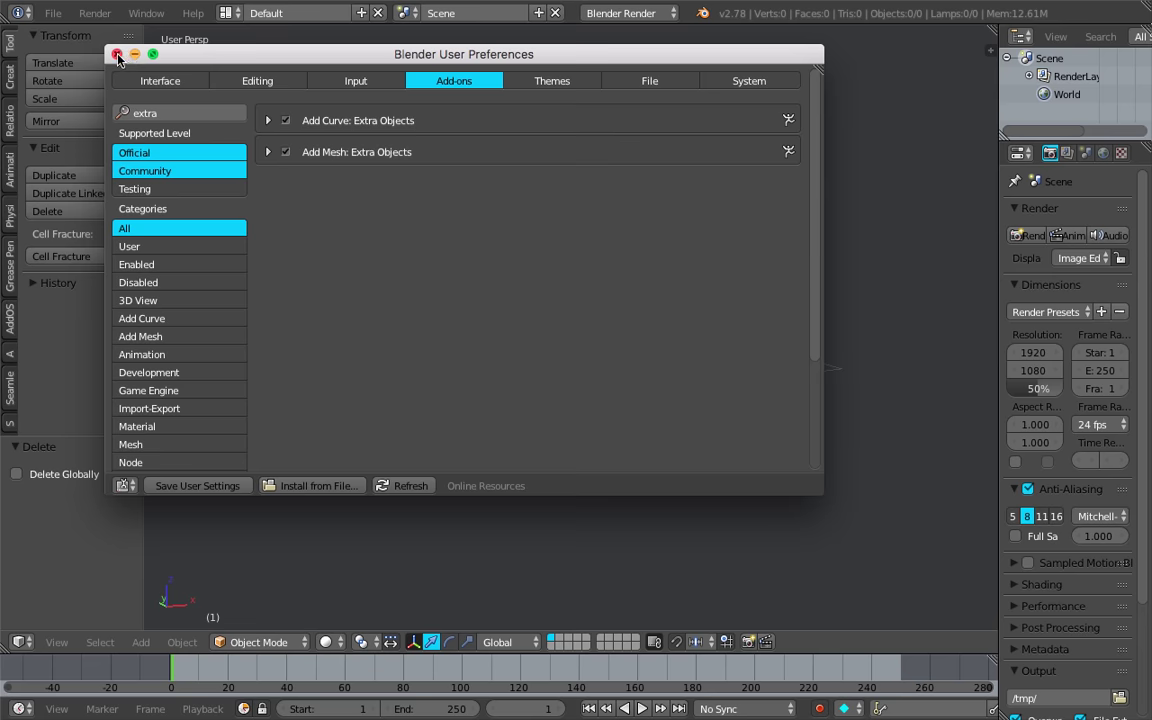
click(117, 57)
Add a Teapot+ mesh to the scene and widen the tool shelf that holds its creation settings
key(shift+a)
mouse_move(499, 216)
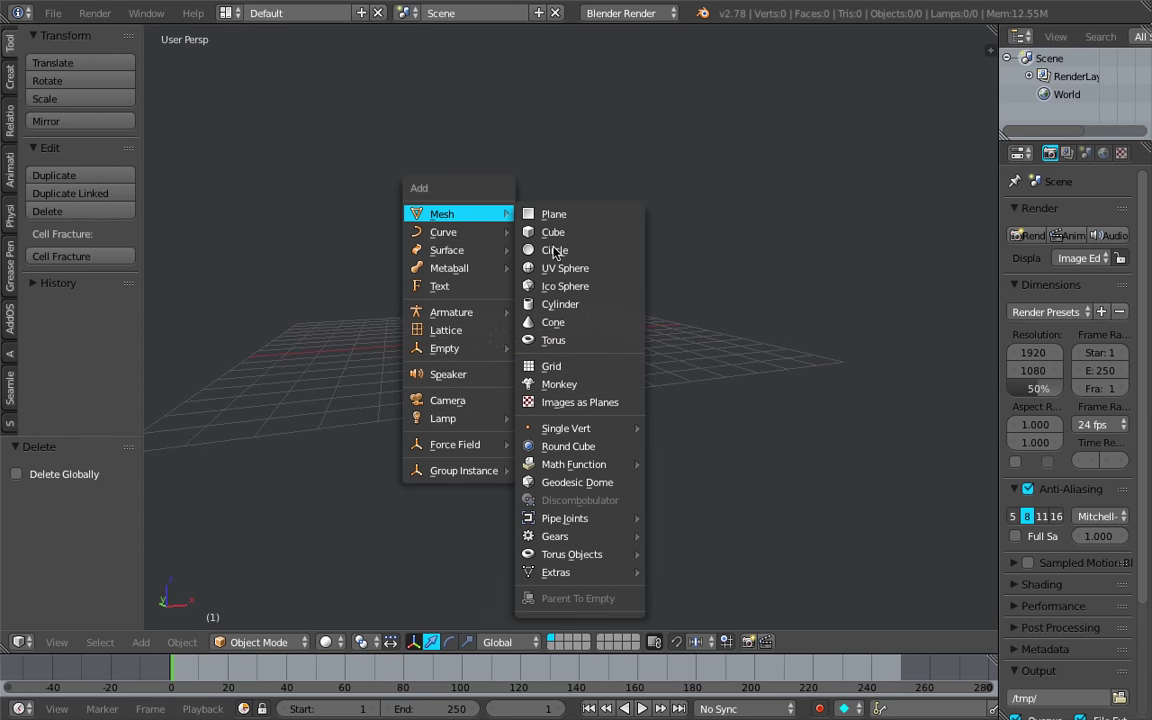
mouse_move(600, 572)
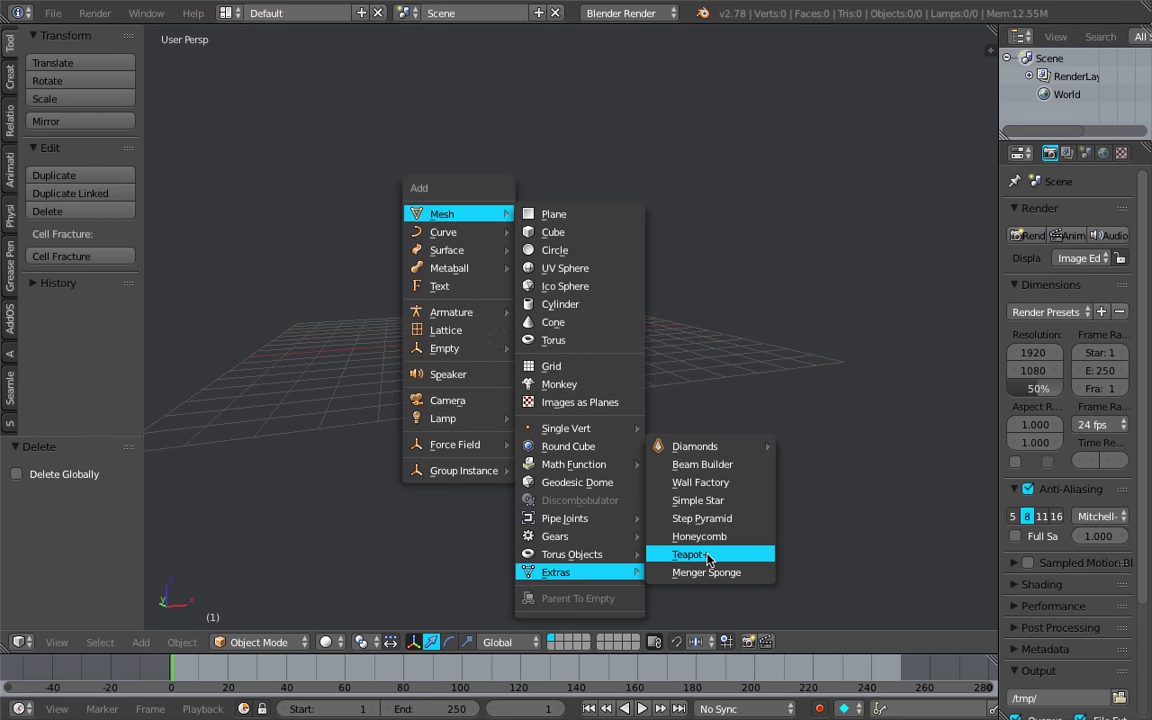
click(709, 560)
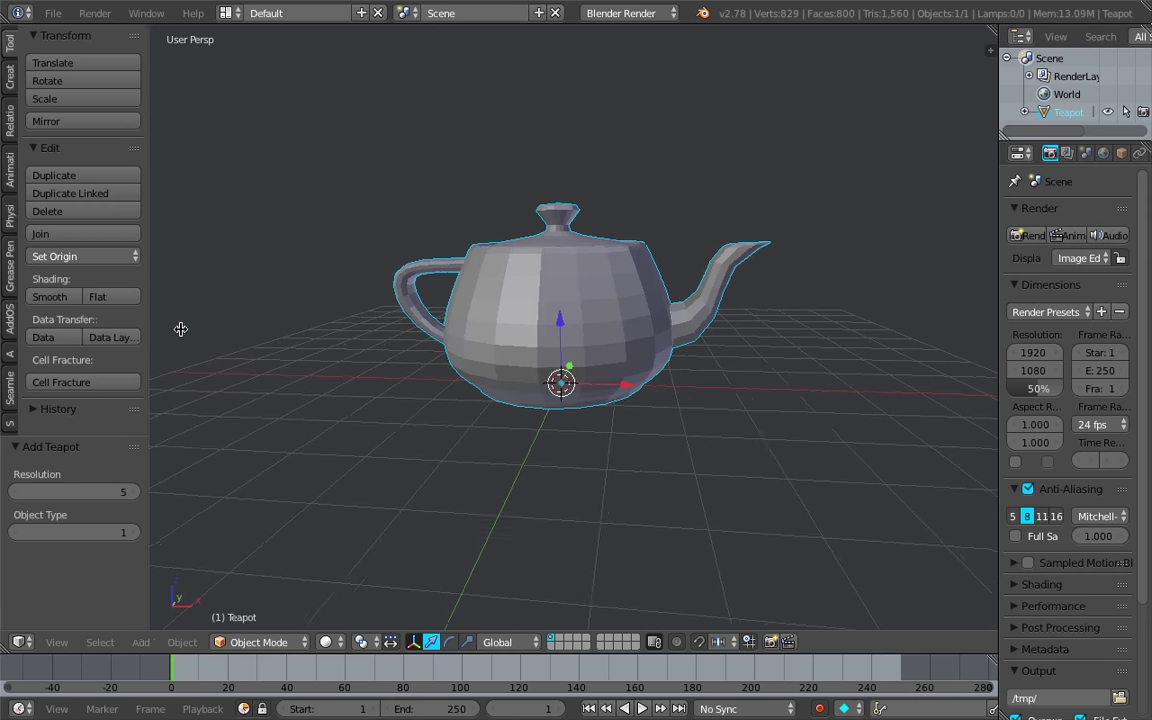
drag(143, 332, 221, 332)
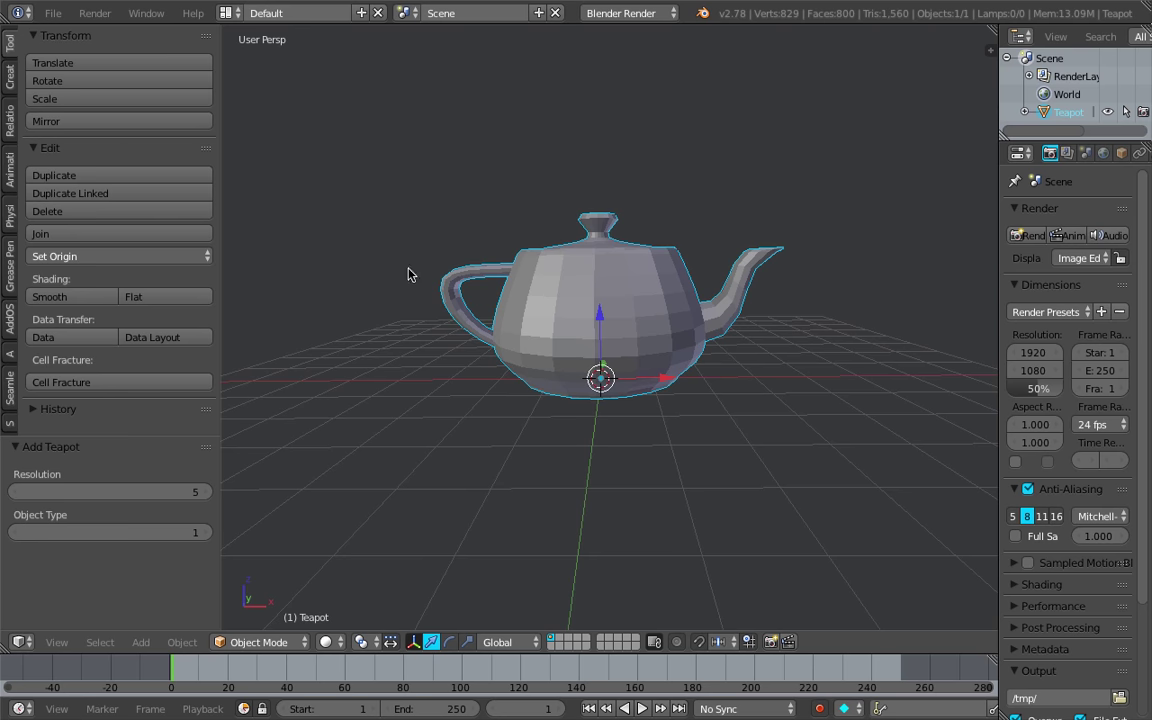
middle_drag(461, 313, 568, 290)
mouse_move(629, 313)
middle_down()
mouse_move(643, 310)
mouse_move(510, 266)
middle_up()
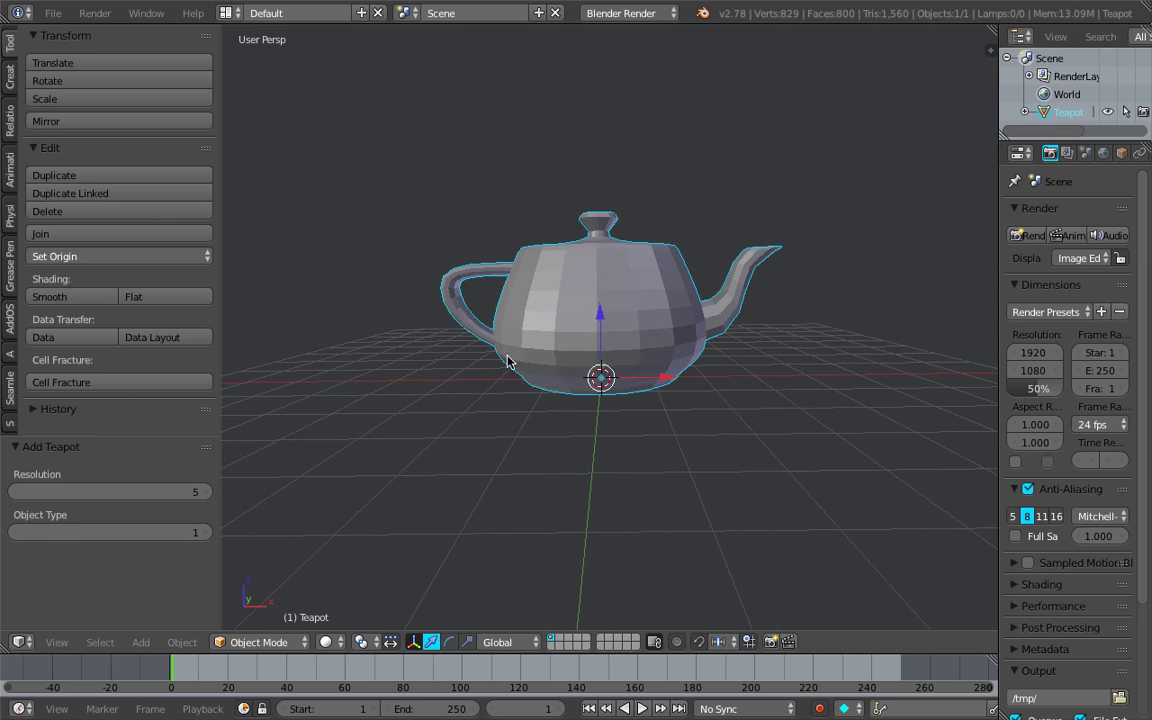
Try teapot resolutions of 2 and 3, and set the resolution back to 5
drag(185, 491, 128, 491)
middle_drag(520, 392, 589, 342)
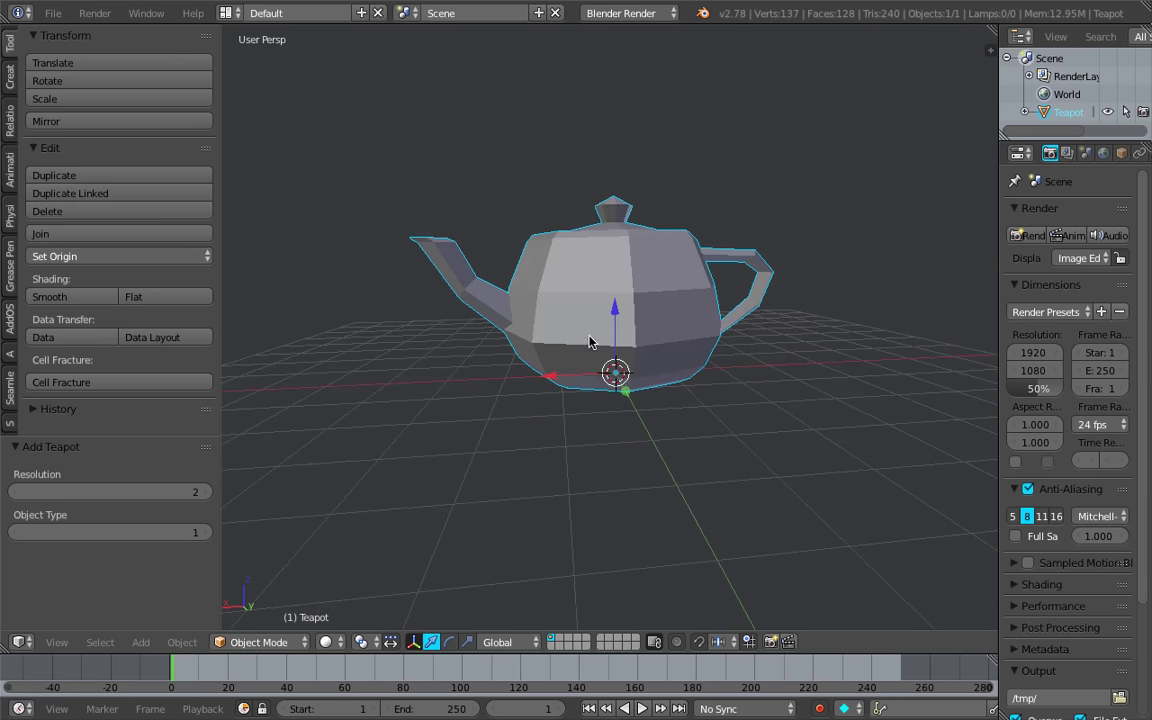
click(160, 491)
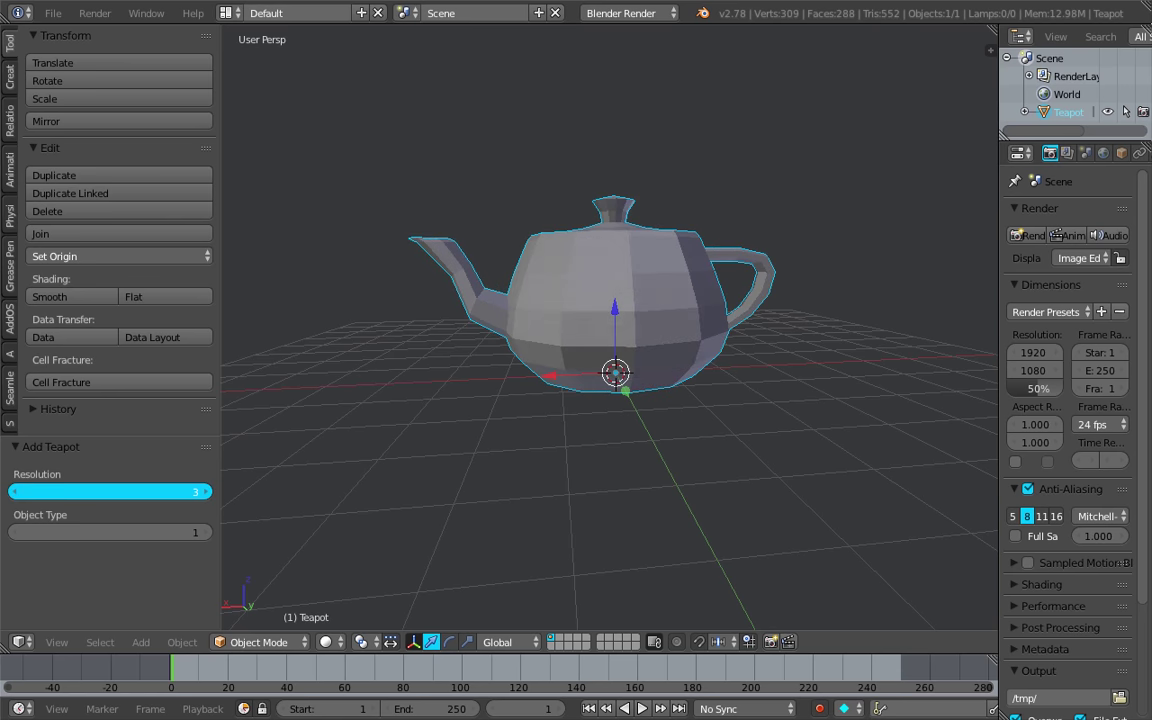
drag(160, 491, 208, 488)
middle_drag(686, 362, 633, 323)
scroll(667, 302, down, 1)
drag(203, 490, 200, 491)
middle_drag(496, 391, 730, 296)
Add a Monkey mesh, adjust its scale and place it beside the teapot's handle
key(shift+a)
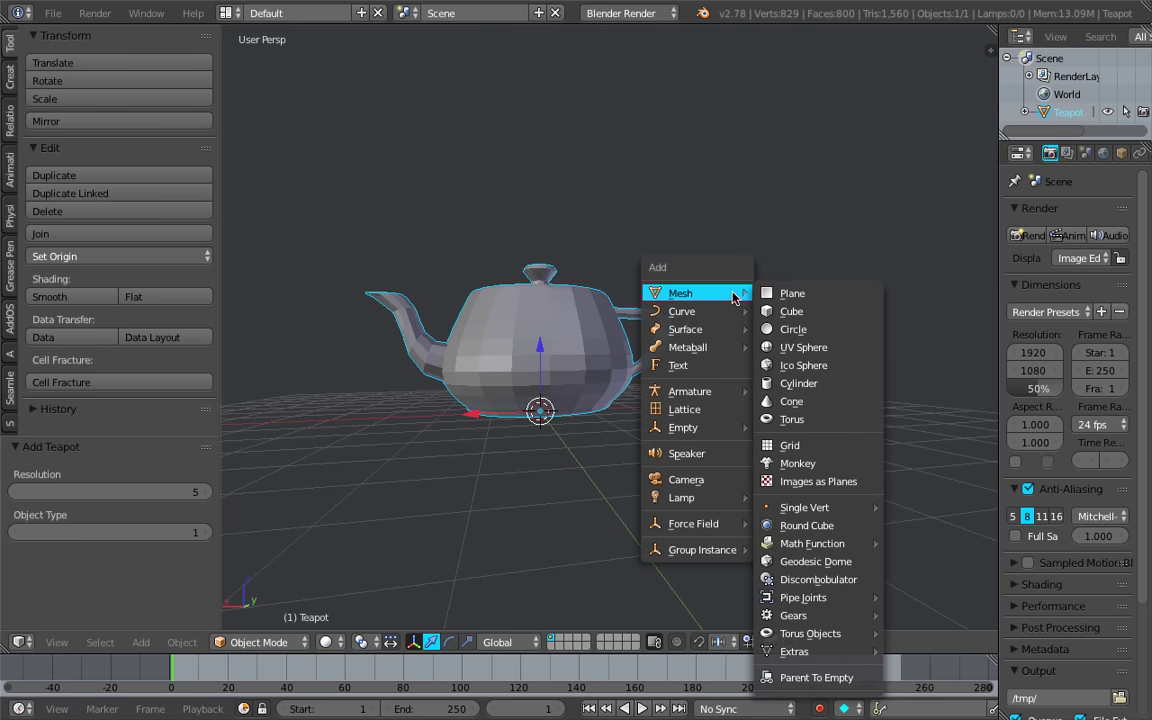
click(823, 463)
key(g)
click(815, 200)
middle_drag(815, 200, 561, 205)
key(s)
click(600, 292)
key(g)
click(553, 381)
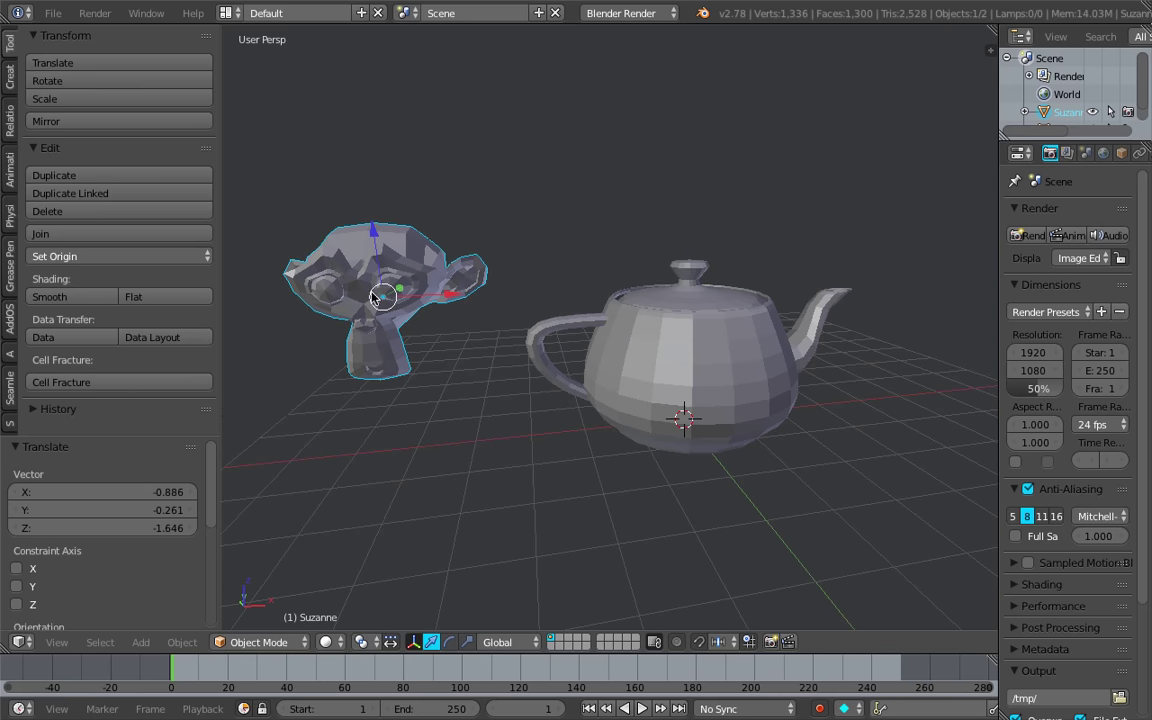
Reposition the monkey head further from the teapot, raising it above the ground grid
scroll(372, 298, down, 1)
middle_drag(406, 320, 643, 285)
key(g)
click(540, 321)
middle_drag(540, 321, 629, 296)
key(g)
click(655, 230)
key(shift+a)
mouse_move(649, 252)
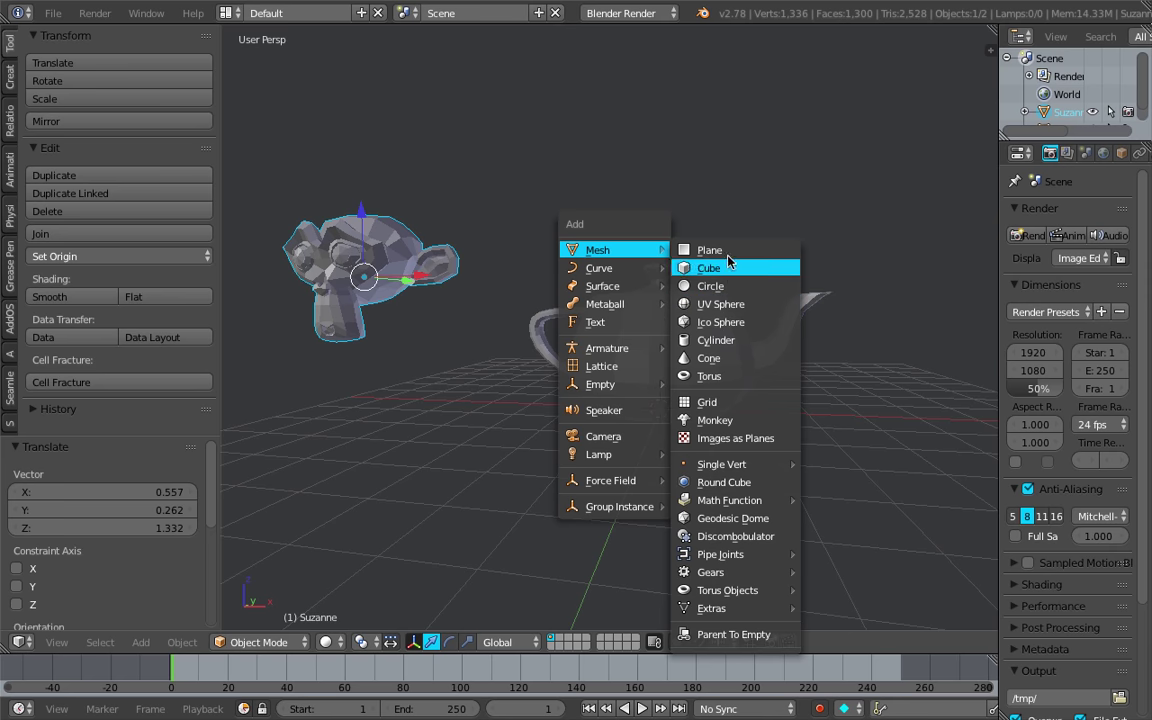
shift+middle_drag(717, 244, 726, 248)
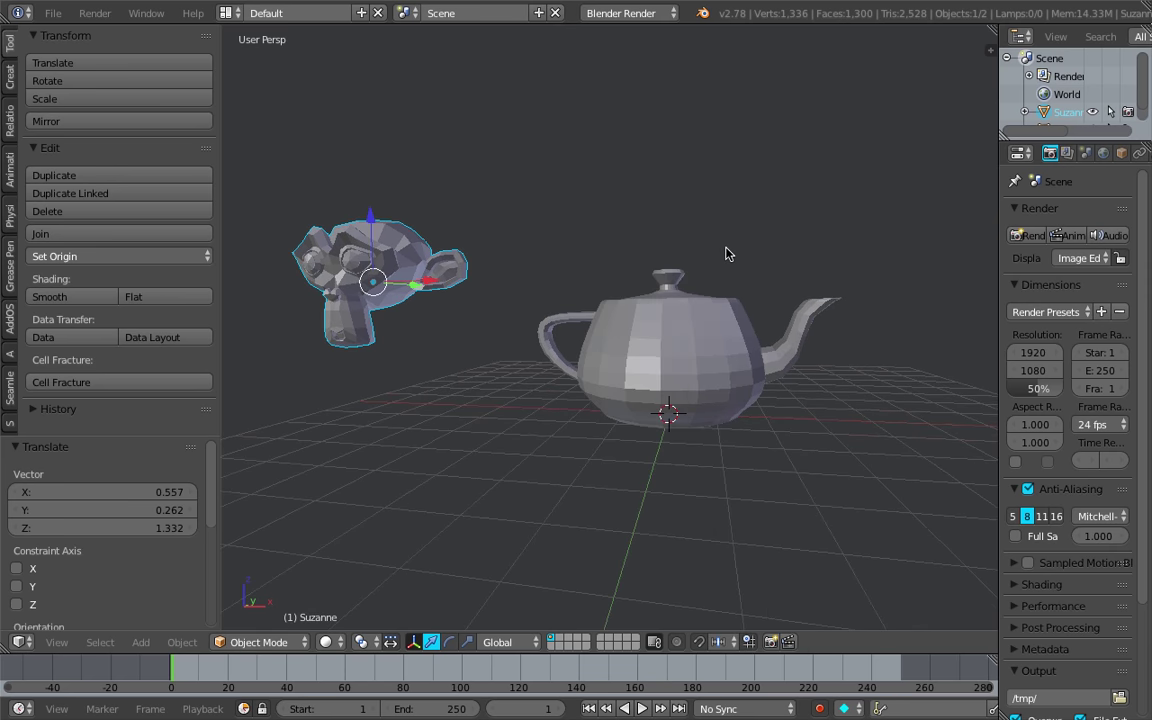
Delete the monkey head from the scene
middle_drag(599, 221, 566, 216)
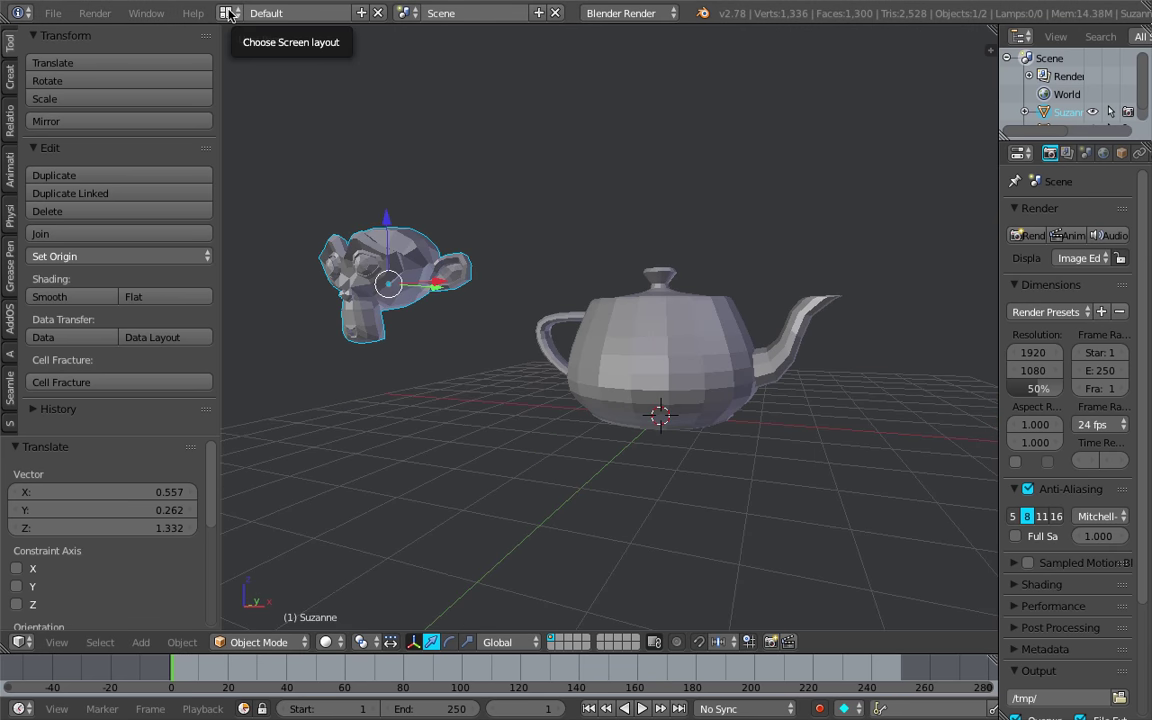
click(229, 13)
middle_drag(724, 237, 578, 291)
key(Delete)
Move the teapot about 6.46 units along the X axis, away from the origin
middle_drag(712, 288, 548, 388)
right_click(547, 388)
shift+middle_drag(654, 401, 741, 439)
drag(580, 437, 346, 443)
middle_drag(577, 397, 577, 388)
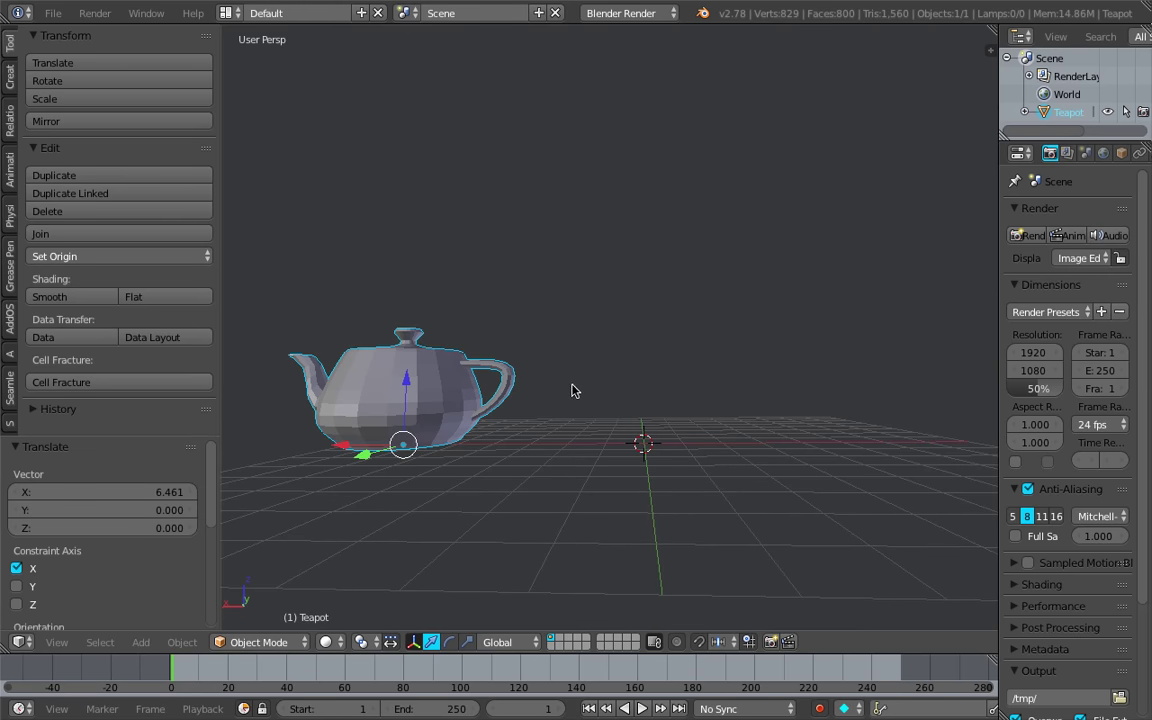
middle_drag(590, 389, 630, 389)
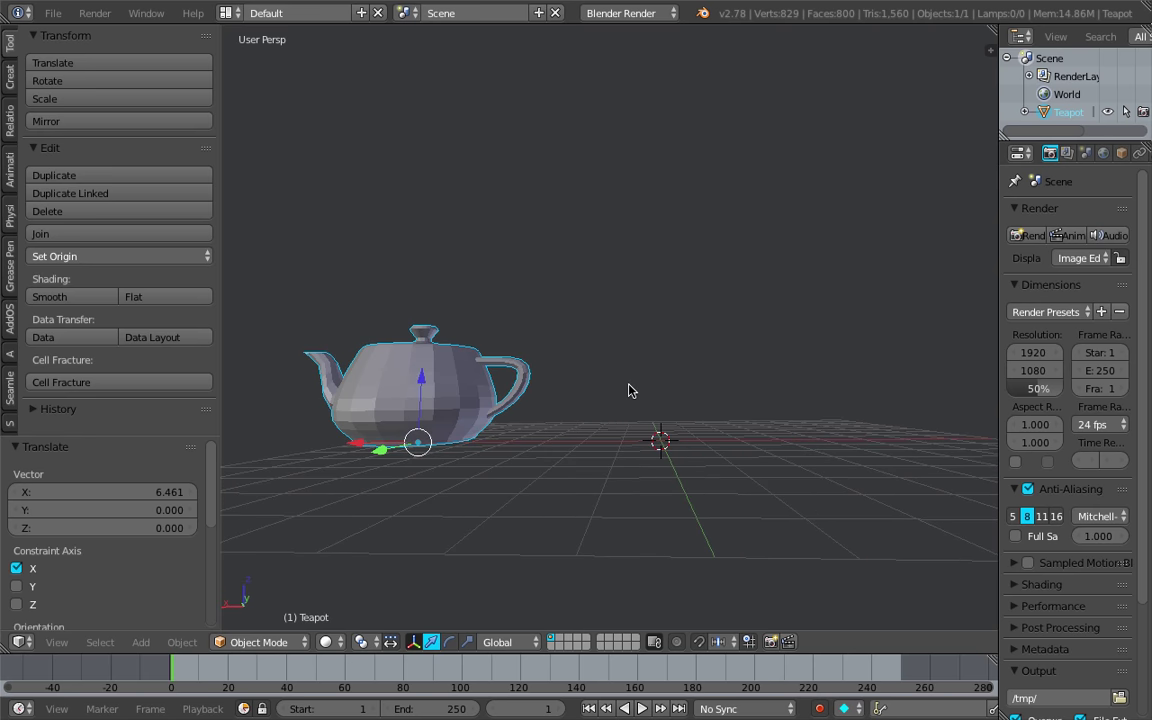
Enlarge the timeline area beneath the 3D view
drag(298, 654, 299, 617)
middle_drag(468, 468, 565, 405)
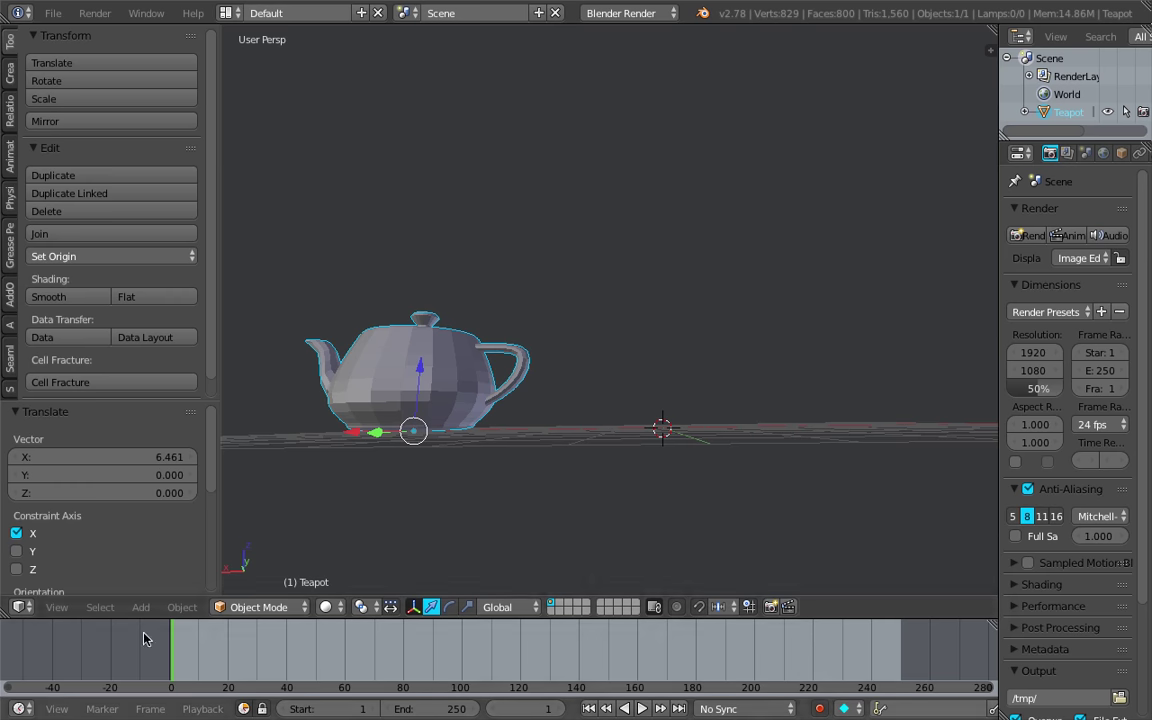
middle_drag(464, 404, 498, 425)
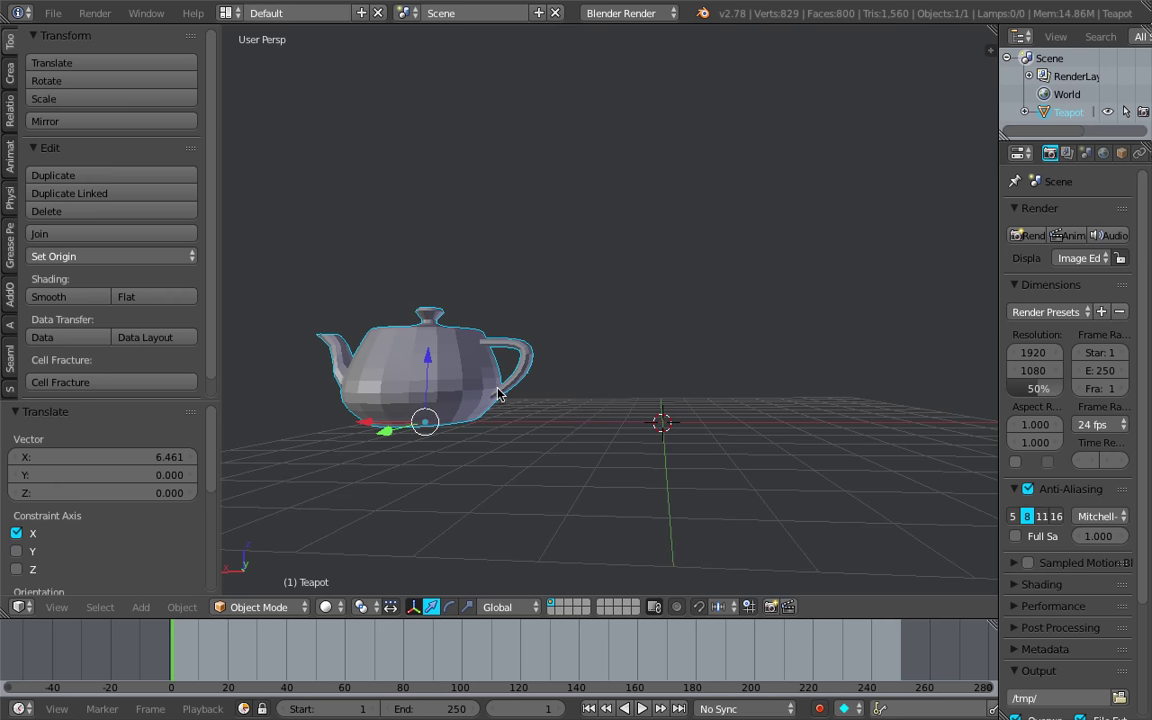
Switch to the Compositing screen layout and set the node editor to the Sverchok node tree type
click(229, 13)
click(234, 66)
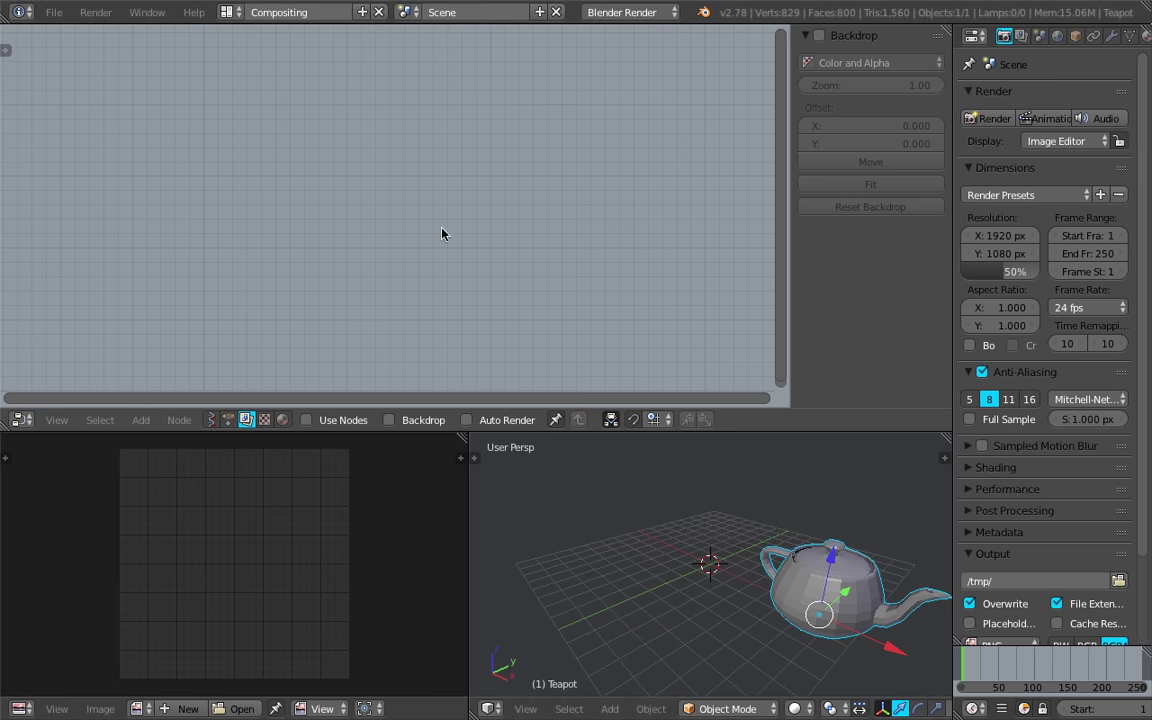
click(211, 420)
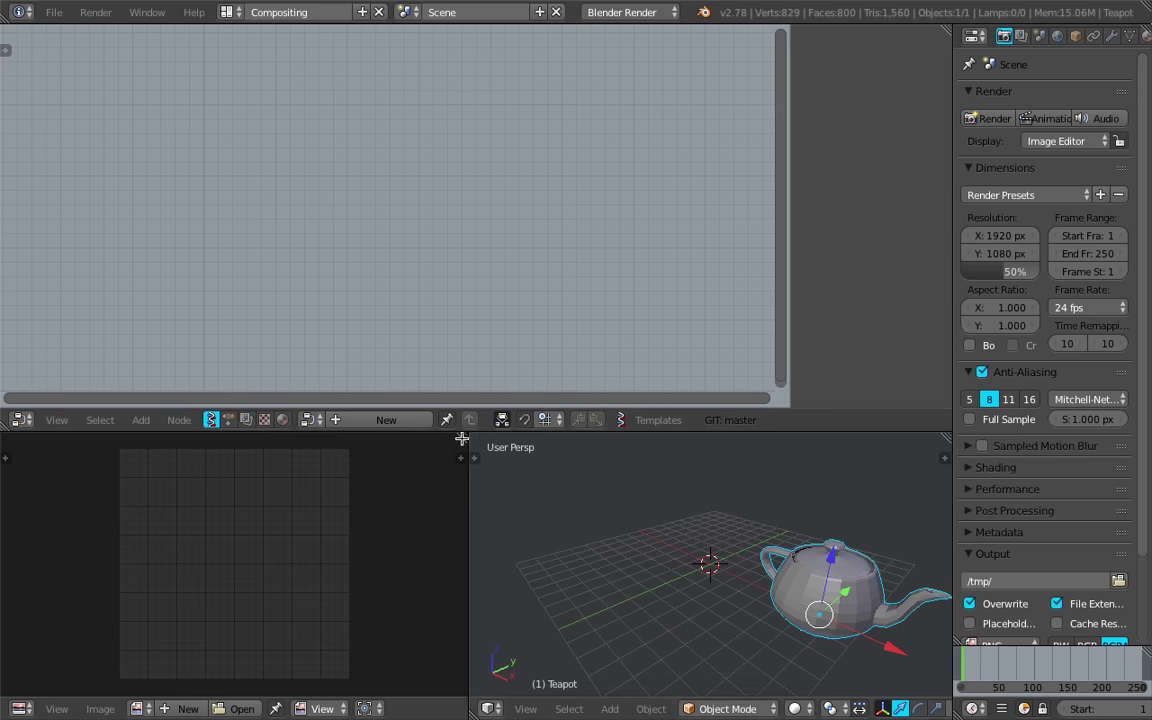
Merge the image editor area into the 3D view so that the 3D view takes its space
drag(466, 437, 300, 520)
scroll(560, 492, down, 3)
Save the scene to the Desktop as teapot_001
key(shift+super+s)
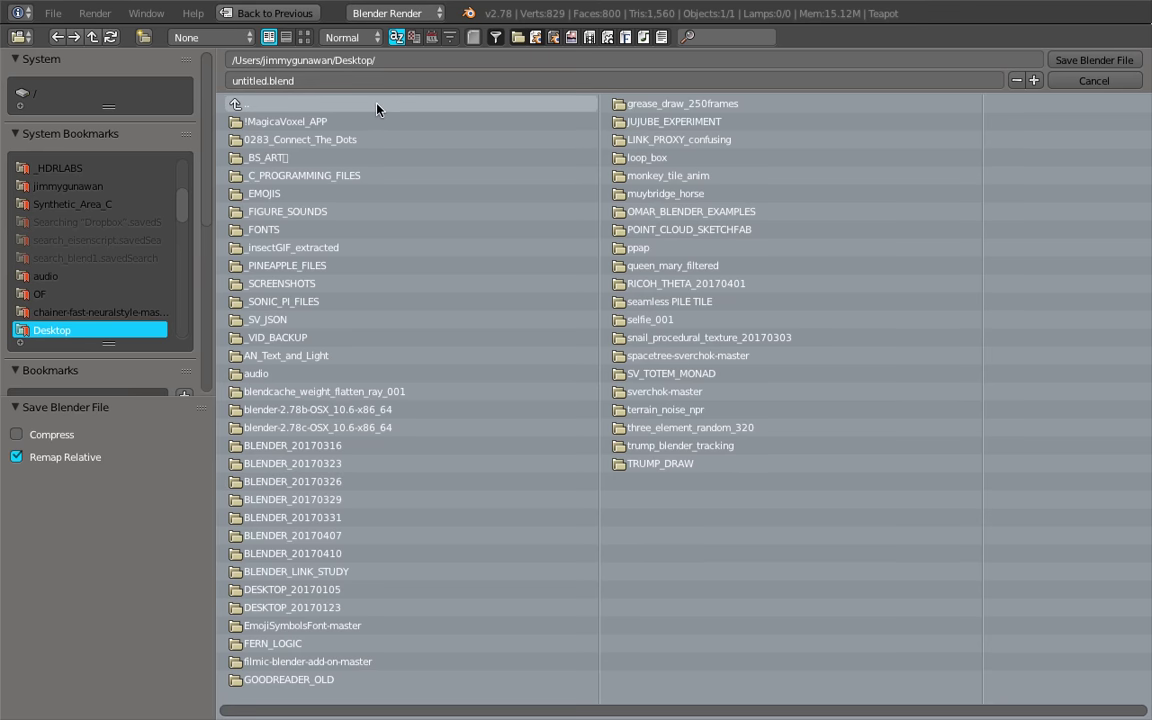
text(teapot_)
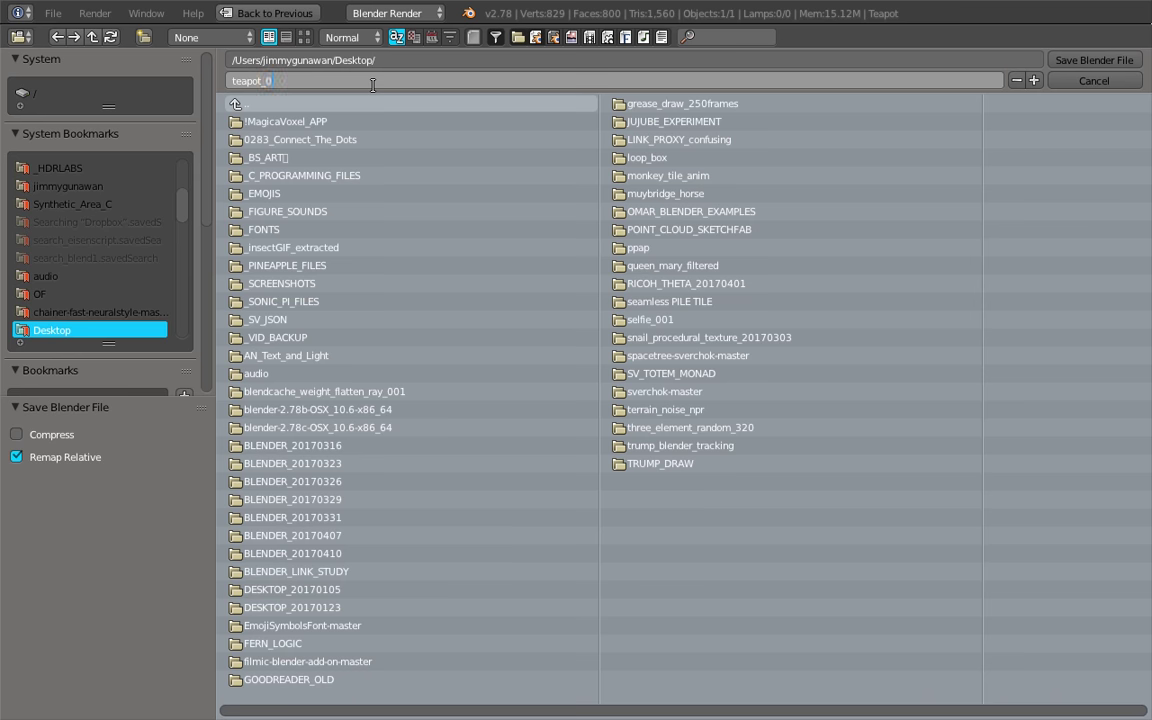
text(001)
key(Return)
click(1070, 61)
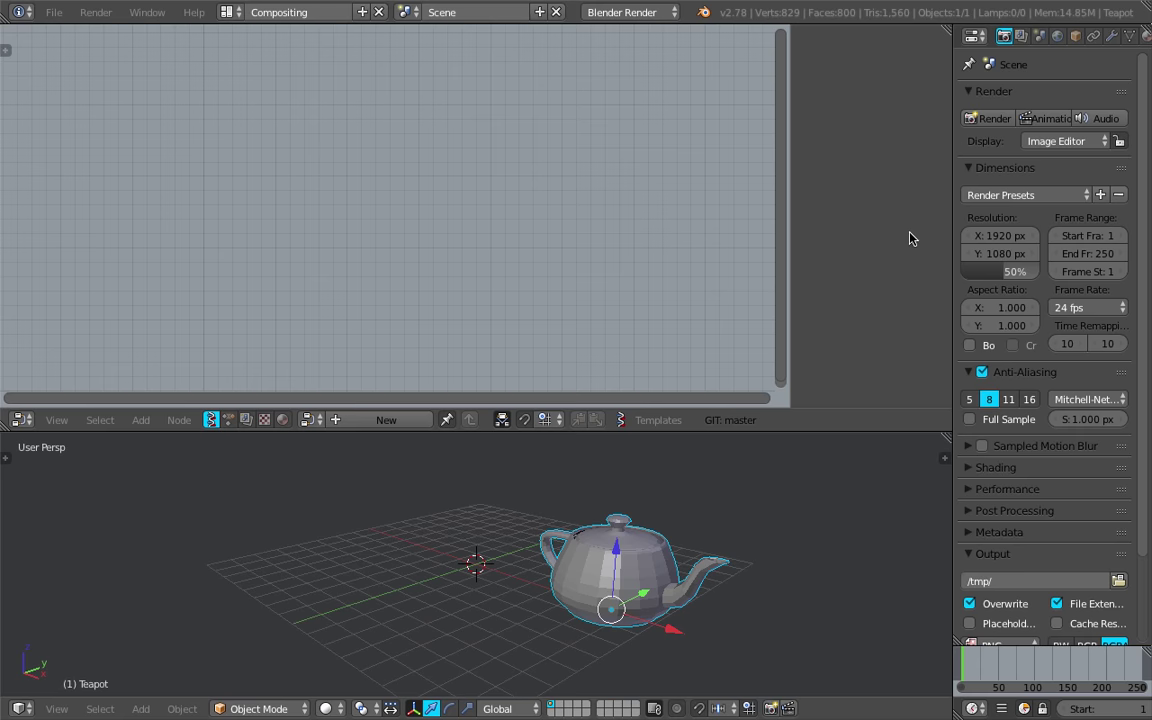
Set the 3D view to front orthographic and enlarge its area by shrinking the node editor
middle_drag(740, 504, 430, 565)
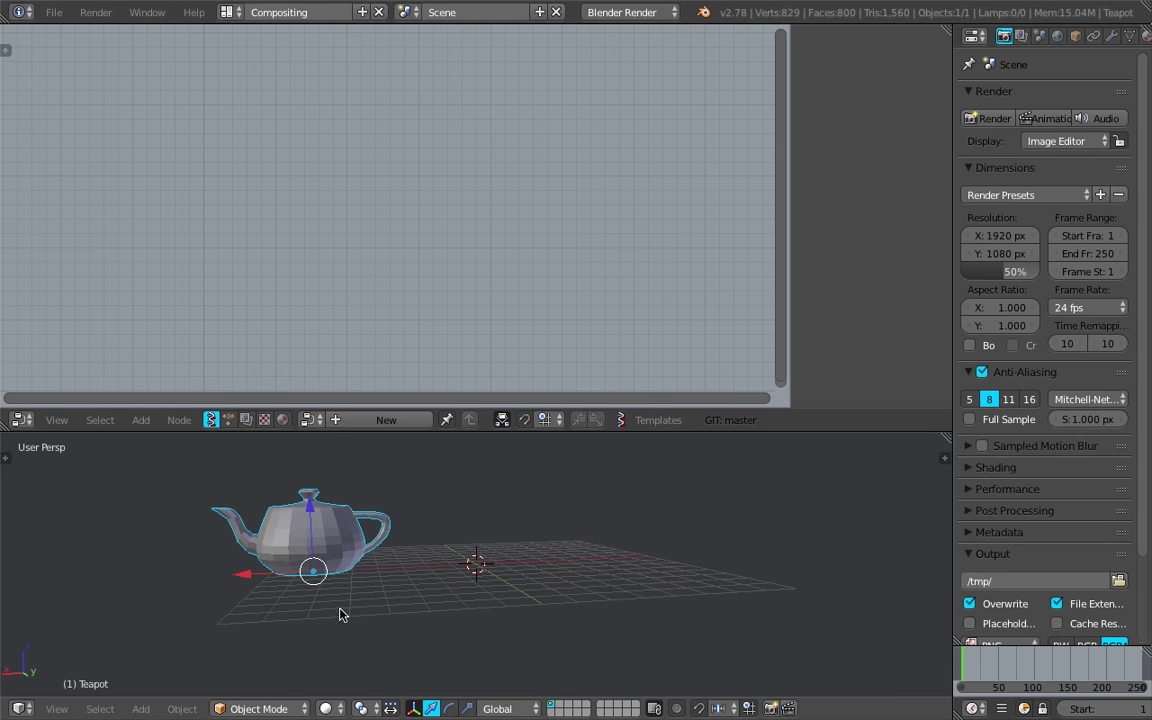
click(56, 708)
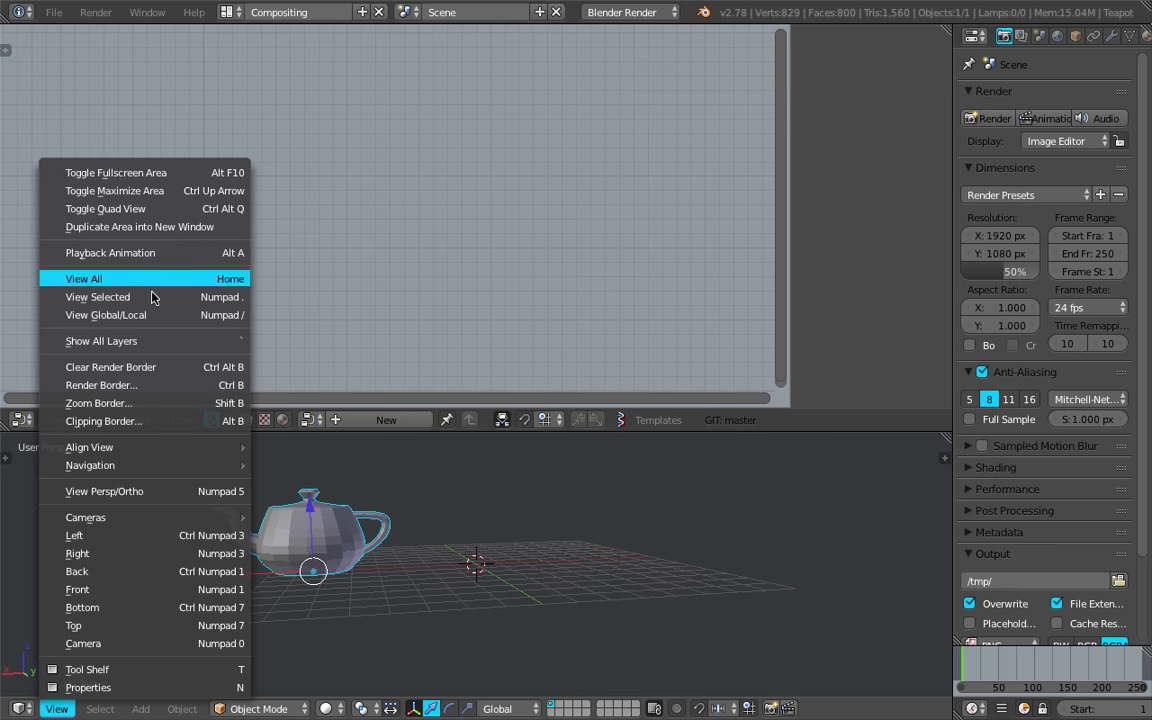
click(150, 589)
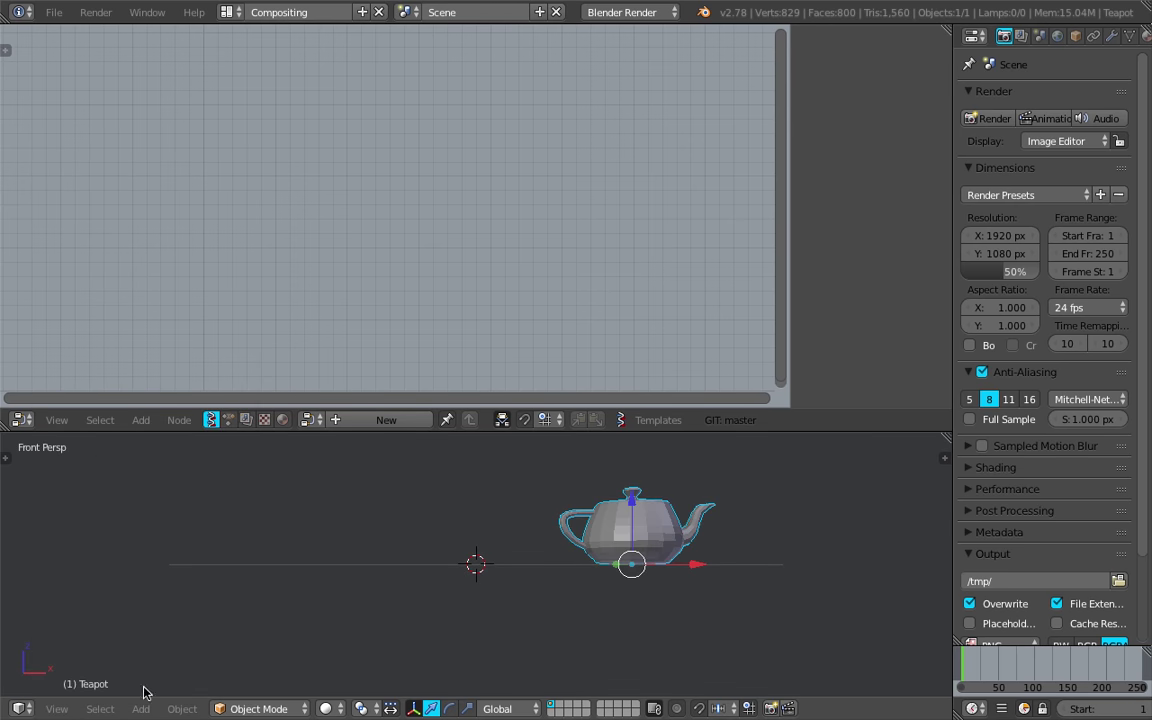
click(56, 708)
click(150, 490)
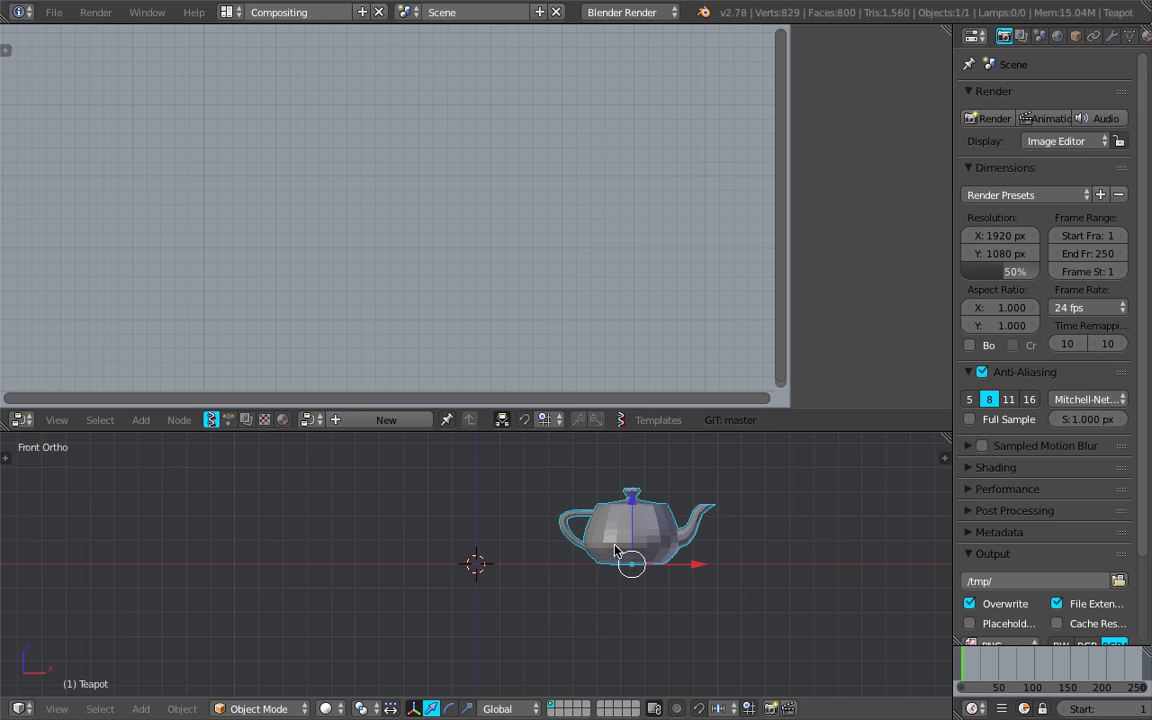
scroll(615, 550, up, 3)
drag(692, 432, 688, 338)
shift+middle_drag(745, 470, 740, 502)
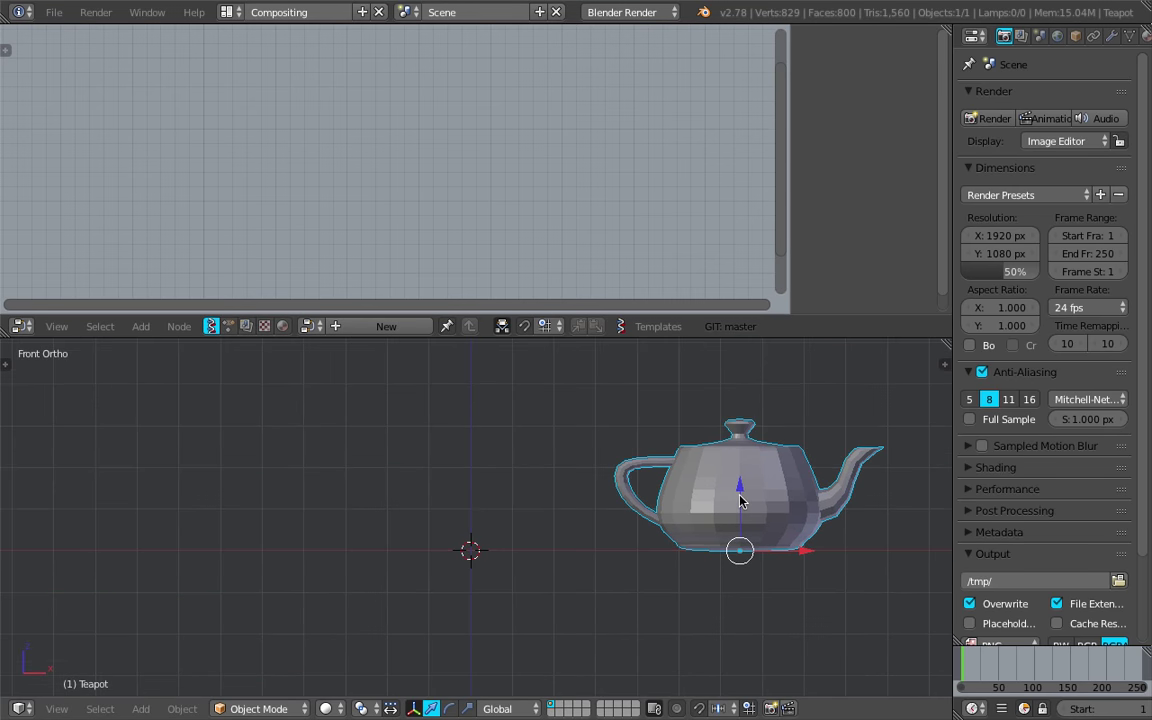
Move the teapot along X to about 8 units on the negative side of the origin and enlarge the 3D view further
drag(800, 552, 190, 547)
shift+middle_drag(421, 498, 503, 501)
scroll(480, 499, down, 1)
scroll(482, 499, up, 1)
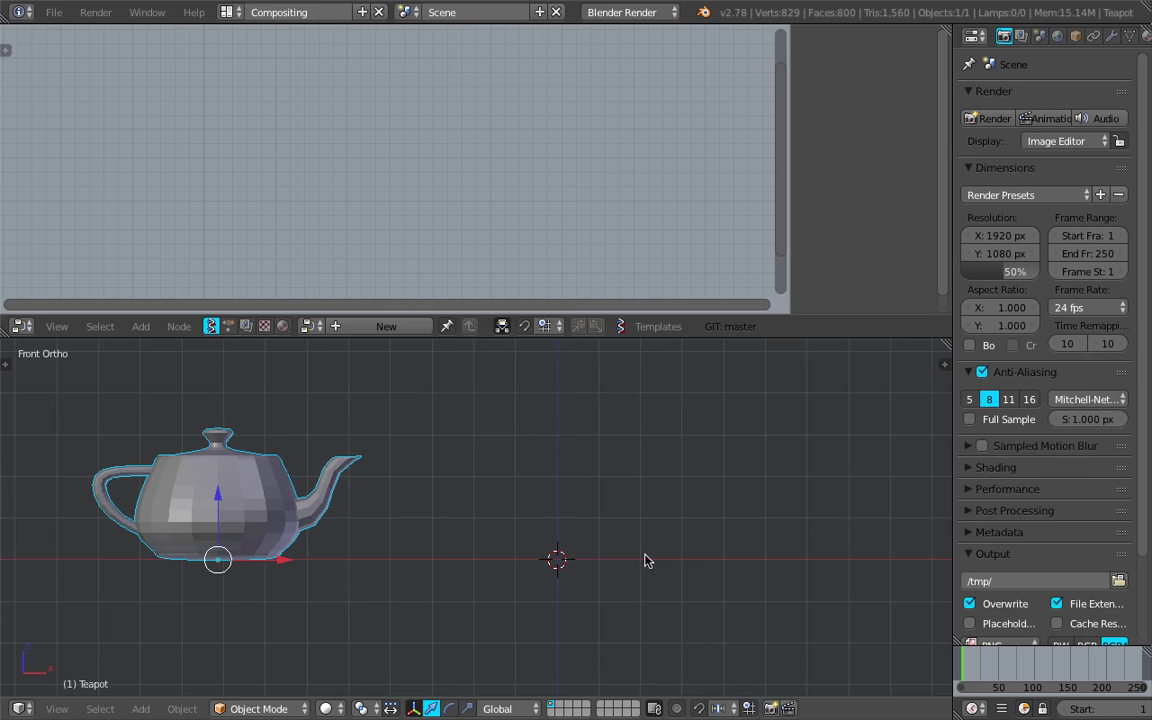
drag(797, 337, 797, 283)
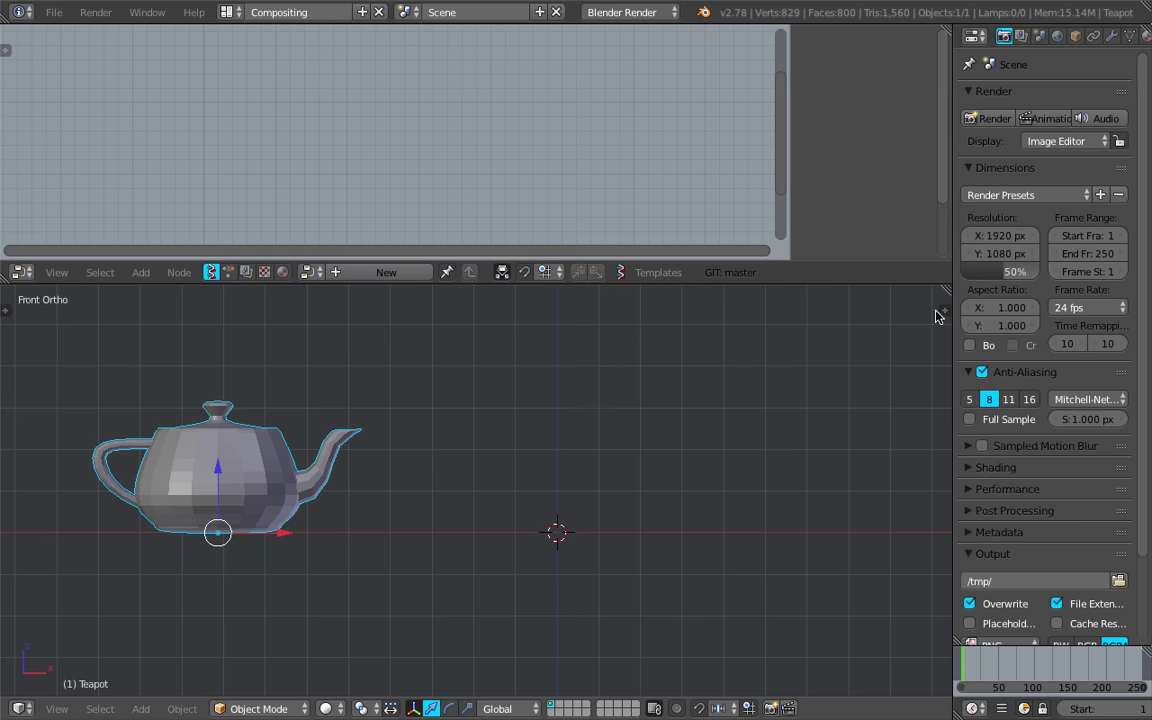
Widen the node editor and 3D view by narrowing the Properties editor, and make the timeline area slightly taller
drag(952, 311, 970, 311)
drag(1000, 645, 956, 609)
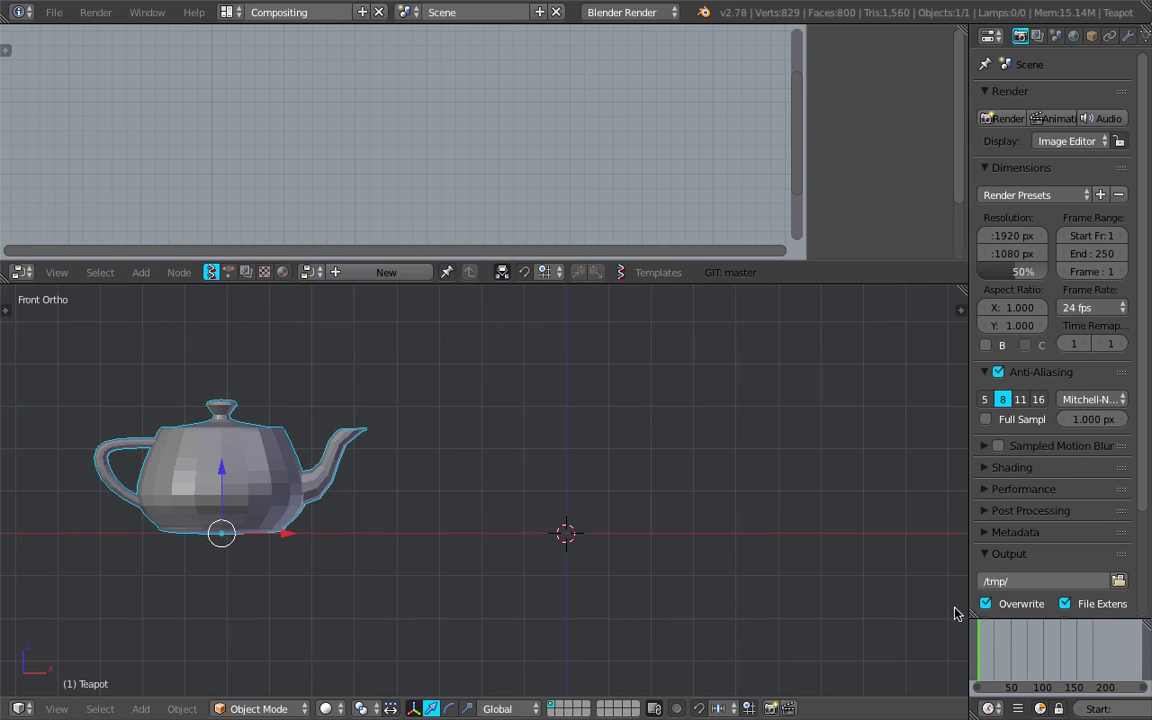
Draw the teapot's half body profile as a grease pencil stroke from the origin along the base and up the side to the rim
shift+middle_drag(684, 496, 692, 536)
shift+middle_drag(644, 581, 638, 591)
click(574, 585)
click(573, 578)
click(570, 581)
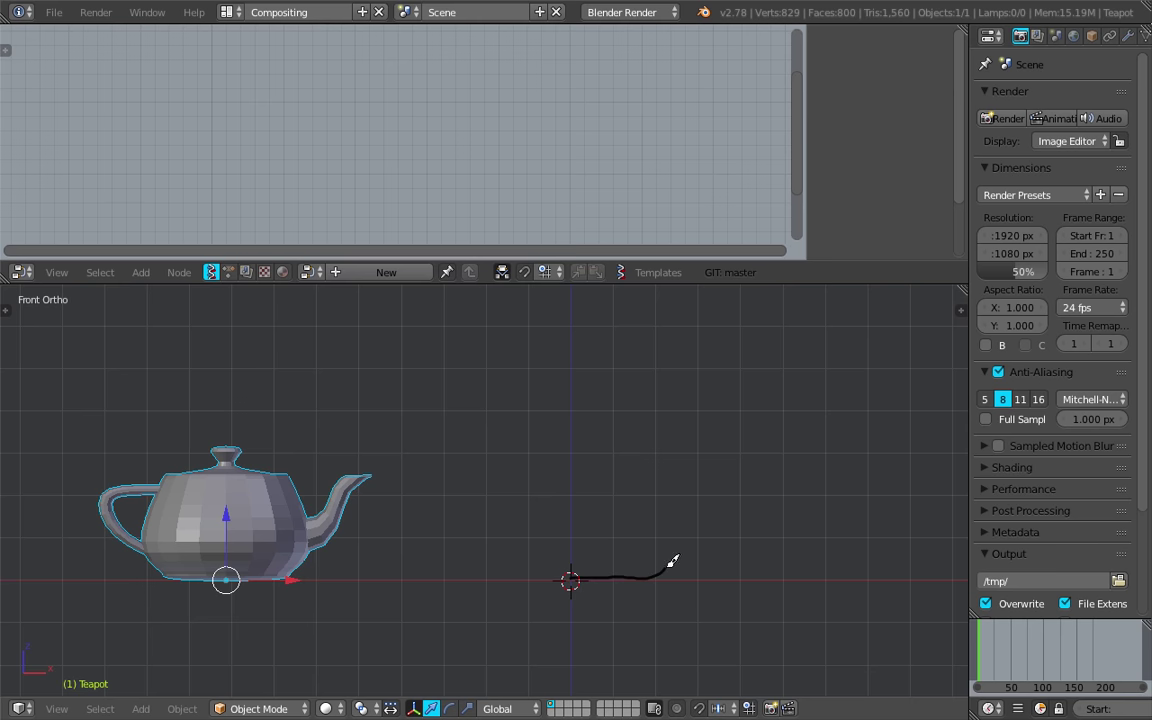
drag(684, 541, 687, 516)
Draw the lid and knob half profile as a grease pencil stroke from the body's rim up to the vertical axis
scroll(648, 548, up, 3)
shift+middle_drag(146, 481, 234, 470)
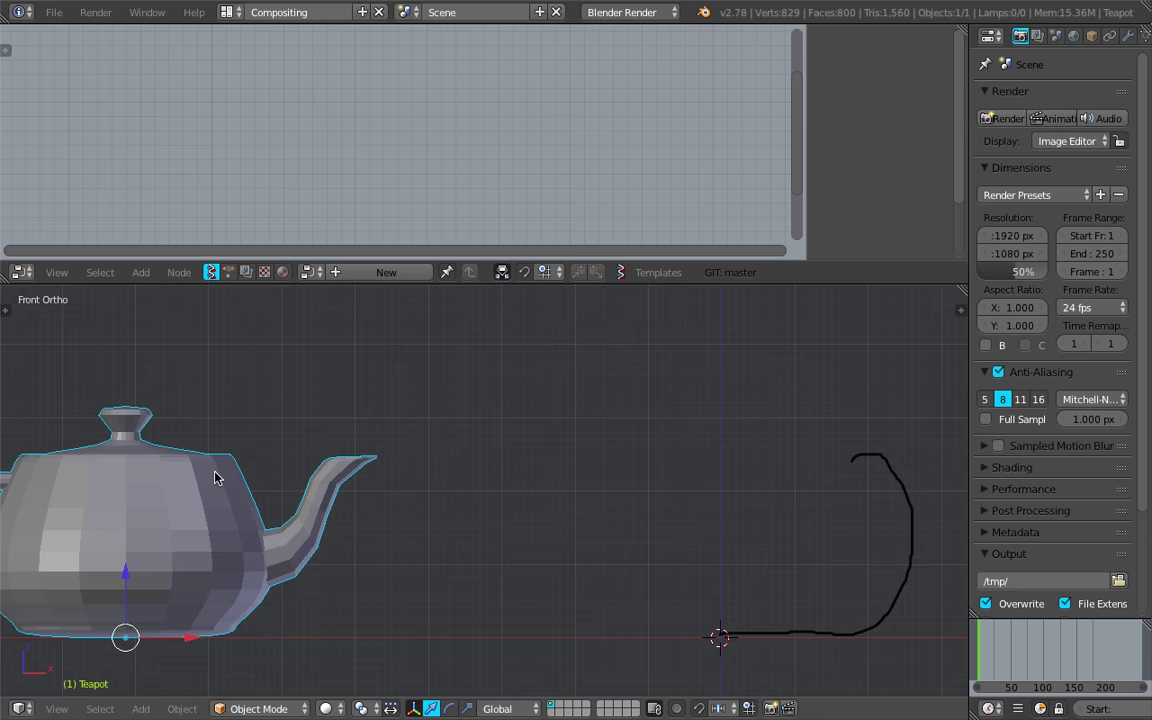
scroll(234, 470, down, 1)
scroll(711, 517, up, 2)
shift+middle_drag(834, 502, 771, 494)
scroll(770, 484, down, 1)
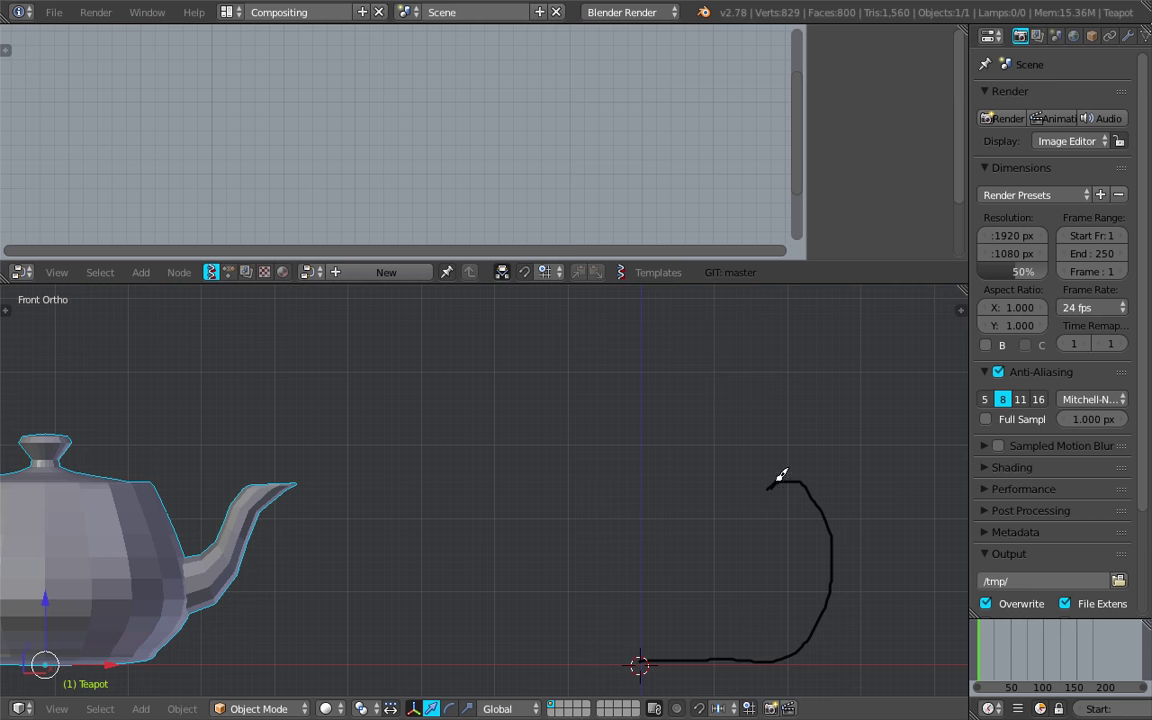
drag(749, 470, 717, 467)
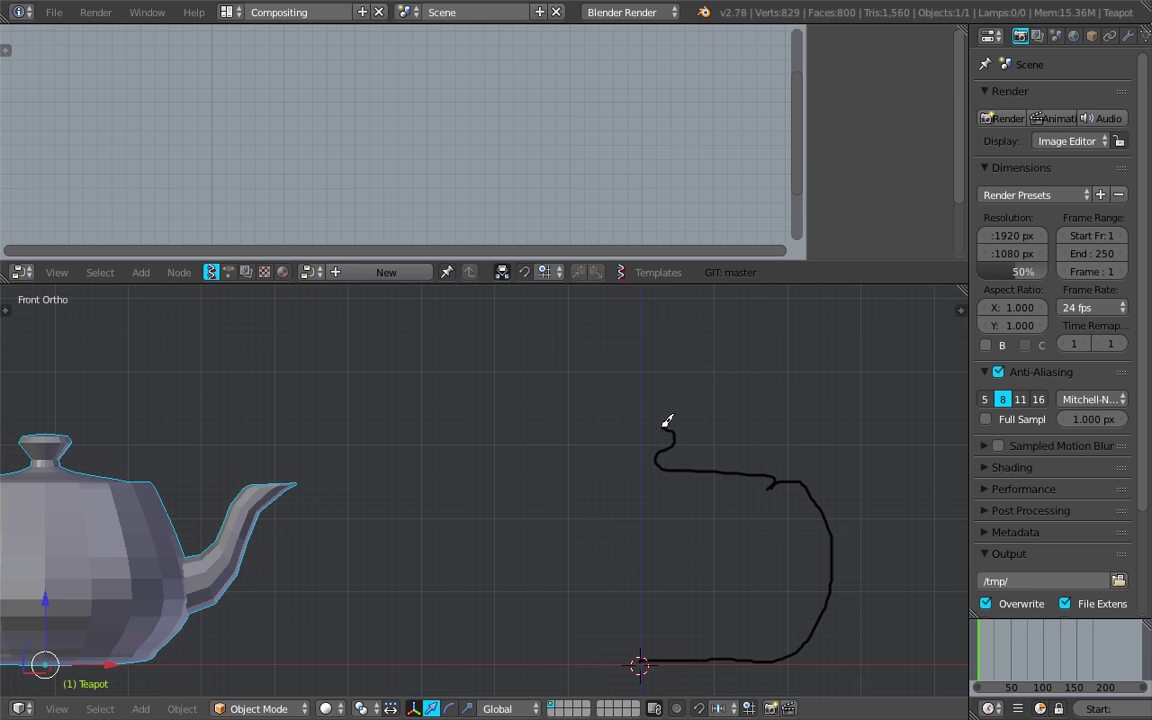
scroll(733, 525, down, 2)
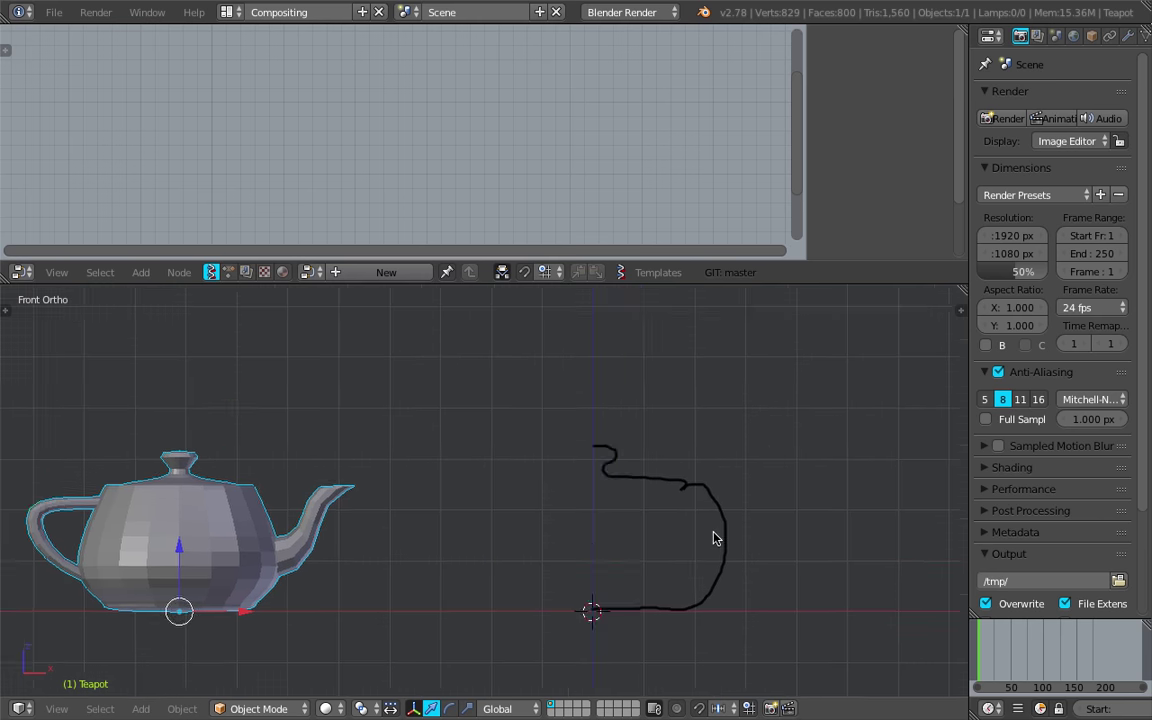
Draw grease pencil strokes for the spout rising from the body profile and for the handle on the opposite side
shift+middle_drag(690, 570, 732, 502)
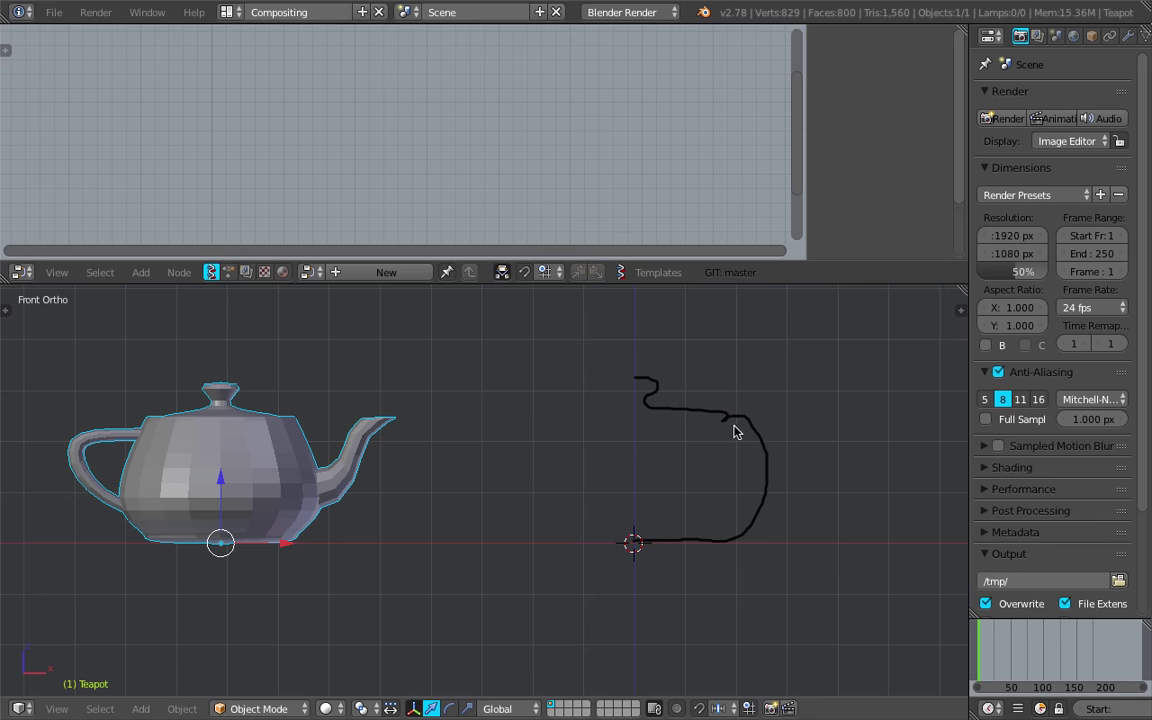
scroll(738, 426, up, 2)
mouse_move(708, 442)
shift+middle_down()
mouse_move(626, 453)
mouse_move(487, 556)
shift+middle_up()
scroll(640, 478, up, 2)
shift+middle_drag(640, 484, 612, 406)
scroll(645, 399, up, 2)
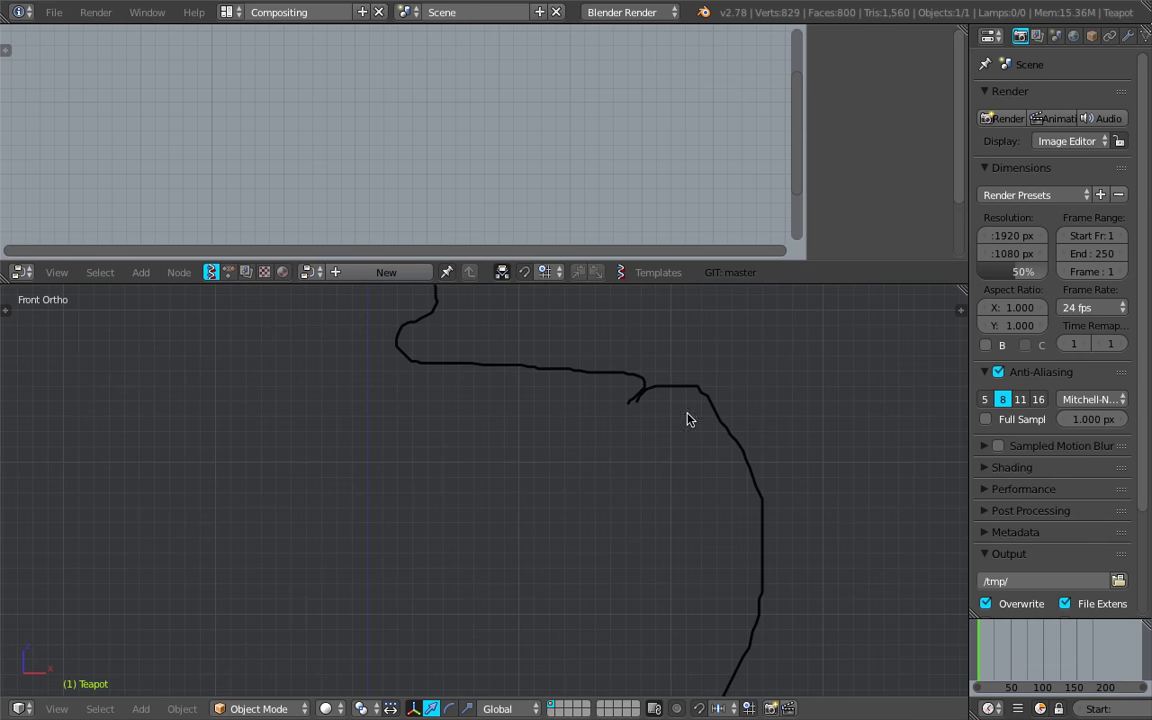
scroll(543, 483, down, 4)
mouse_move(543, 483)
shift+middle_down()
mouse_move(656, 450)
mouse_move(648, 459)
shift+middle_up()
shift+middle_drag(650, 511, 705, 481)
scroll(678, 458, down, 2)
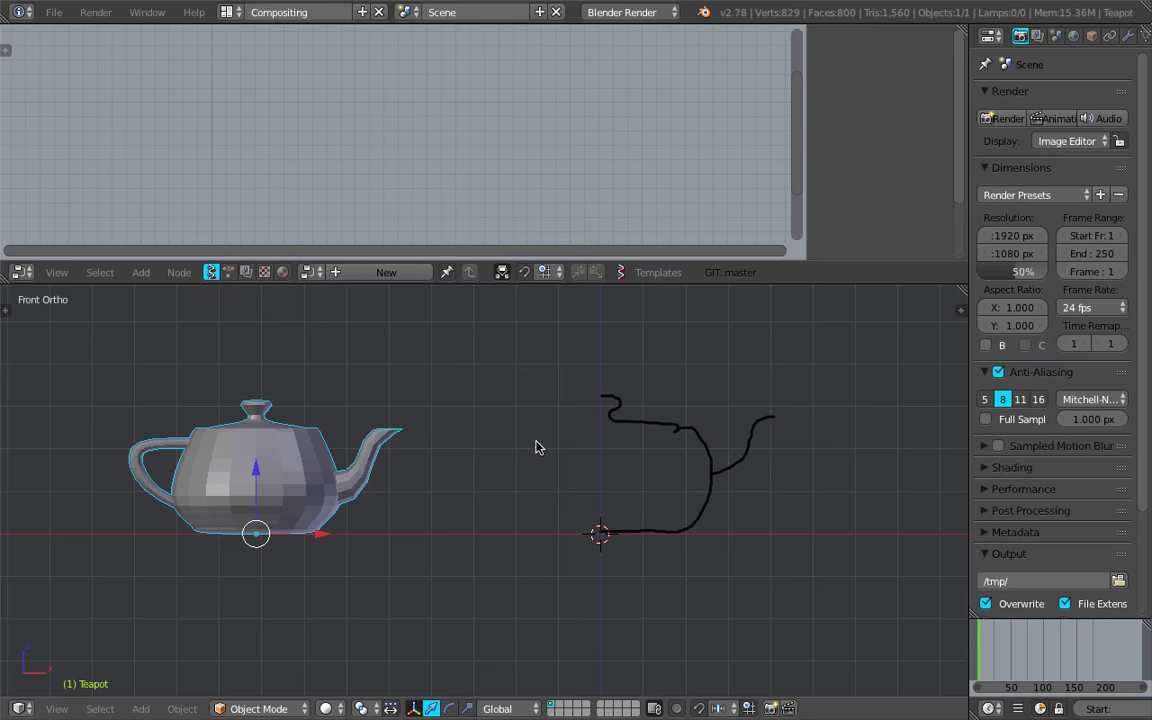
mouse_move(543, 434)
mouse_down()
mouse_move(477, 438)
mouse_move(476, 477)
mouse_move(514, 510)
mouse_up()
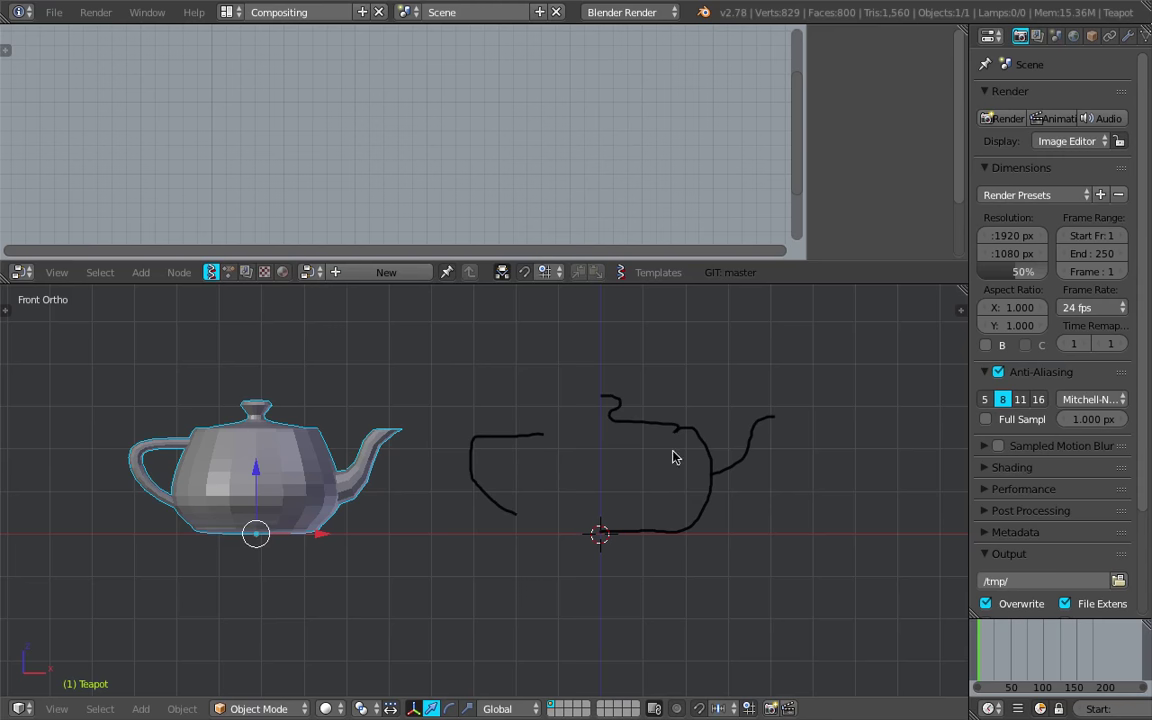
Save the scene with the teapot strokes over the existing file
mouse_move(675, 463)
middle_down()
mouse_move(543, 471)
mouse_move(663, 483)
mouse_move(615, 485)
mouse_move(627, 489)
middle_up()
key(ctrl+s)
click(638, 492)
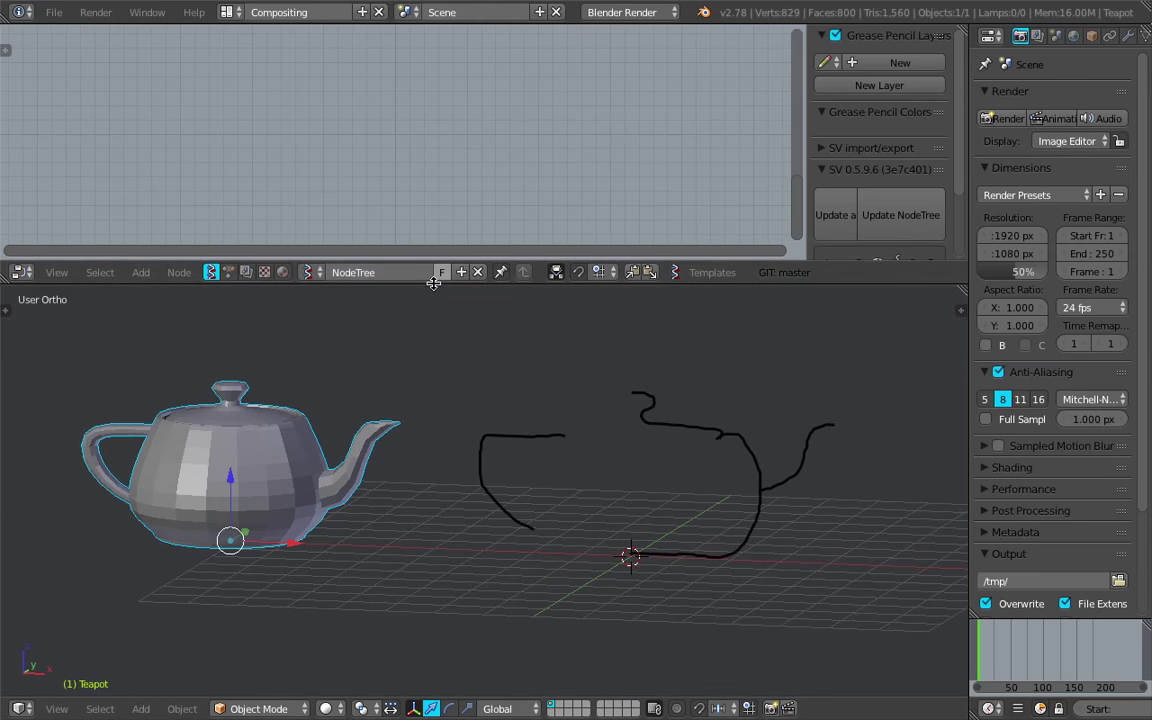
Create a Sverchok node tree named TeapotProcedural and make the node editor area taller
drag(433, 284, 435, 330)
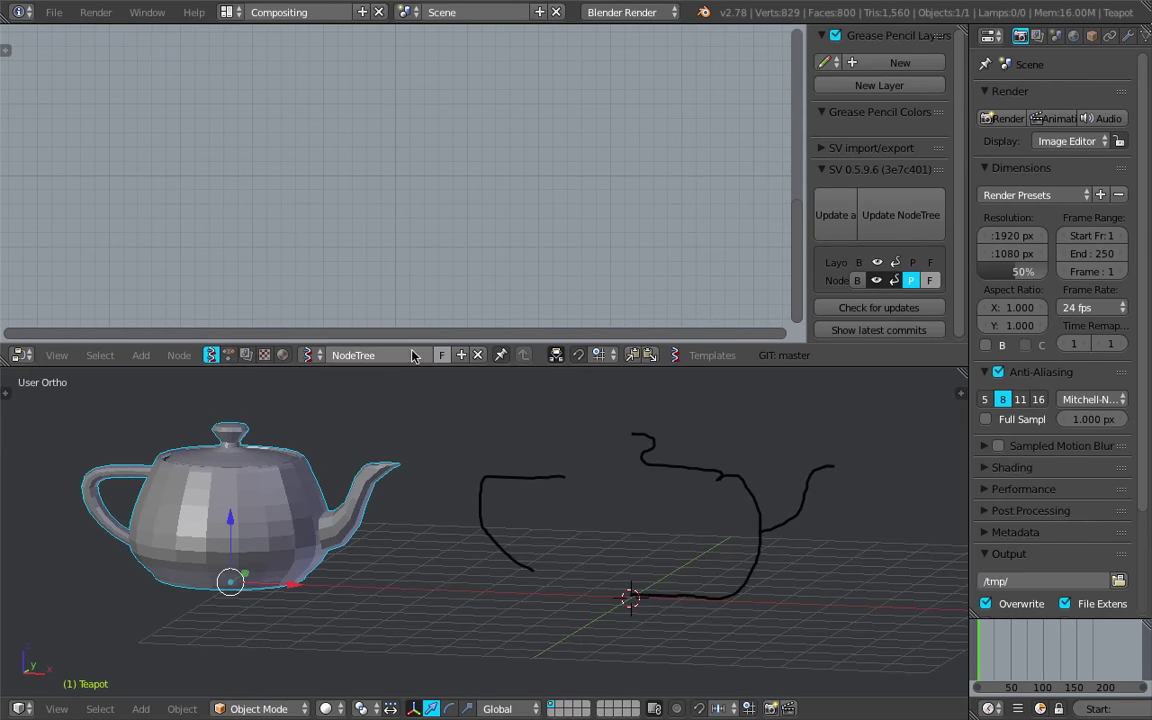
click(368, 354)
text(TeapotProcedural)
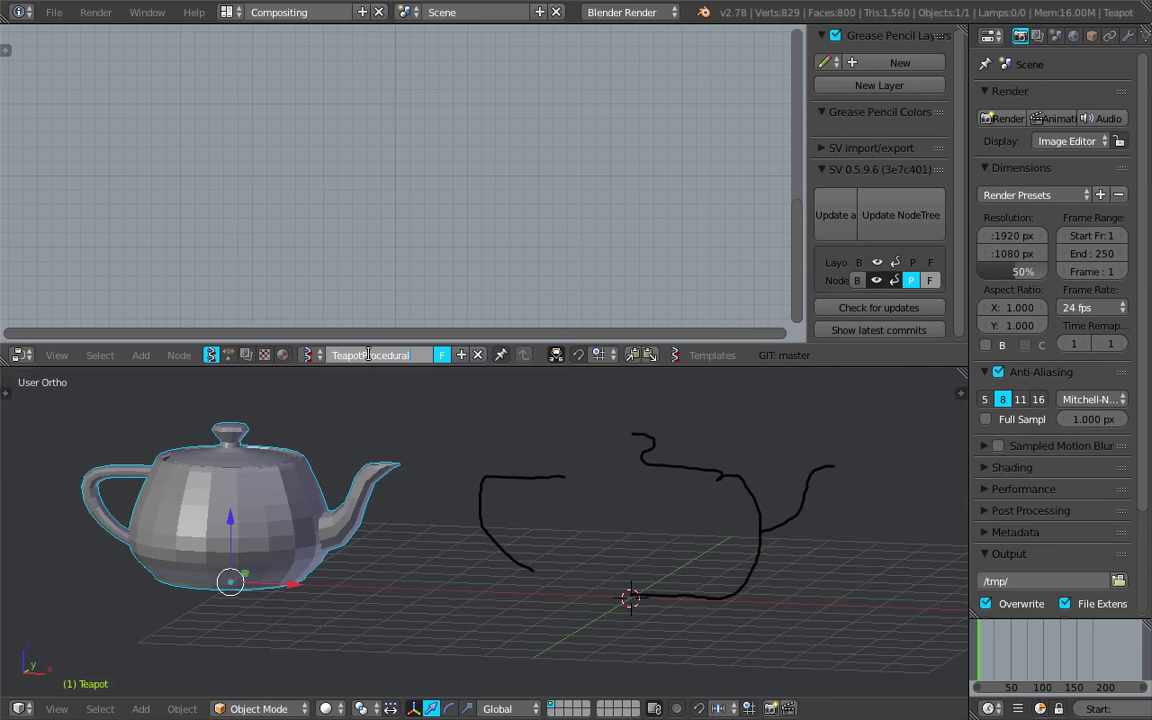
key(Return)
Add an Object ID Selector node to the TeapotProcedural node tree
key(shift+a)
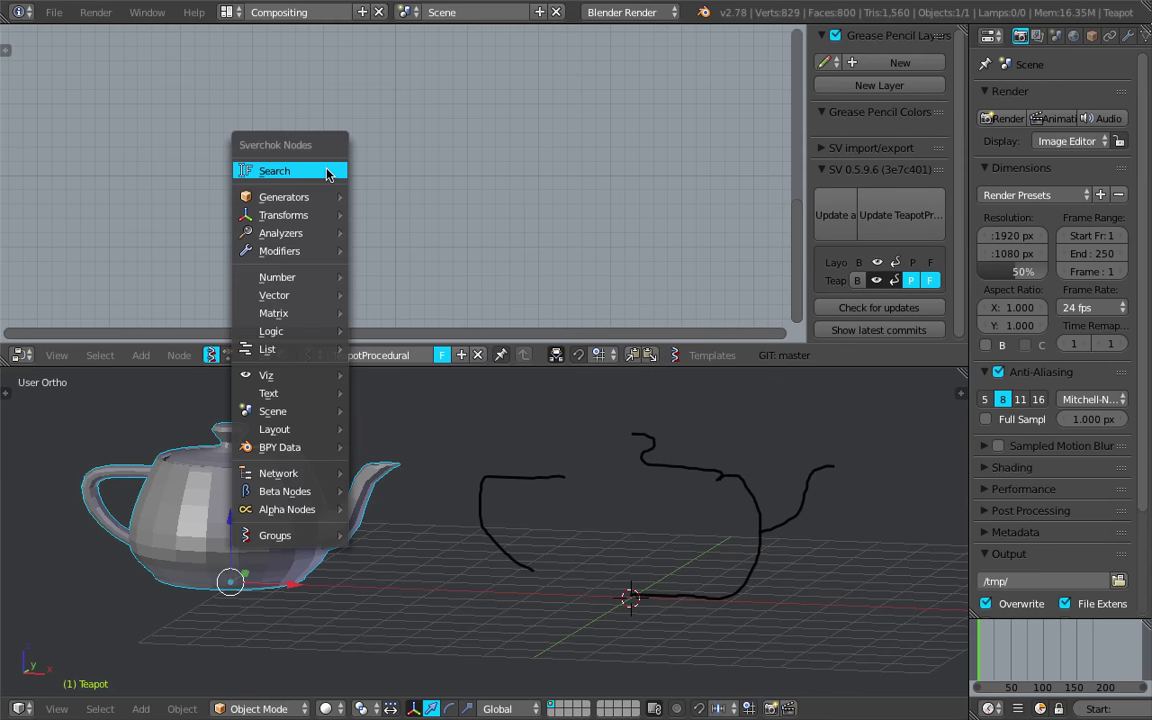
mouse_move(328, 203)
click(310, 170)
text(object)
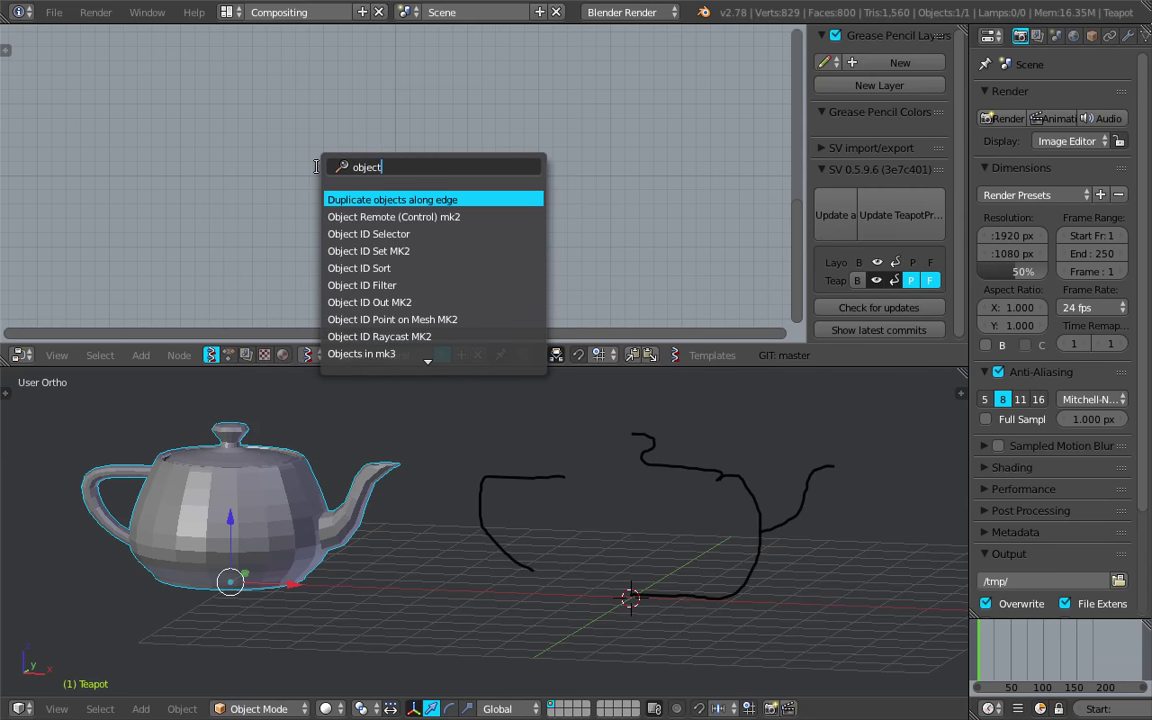
text(s)
key(BackSpace)
text(i)
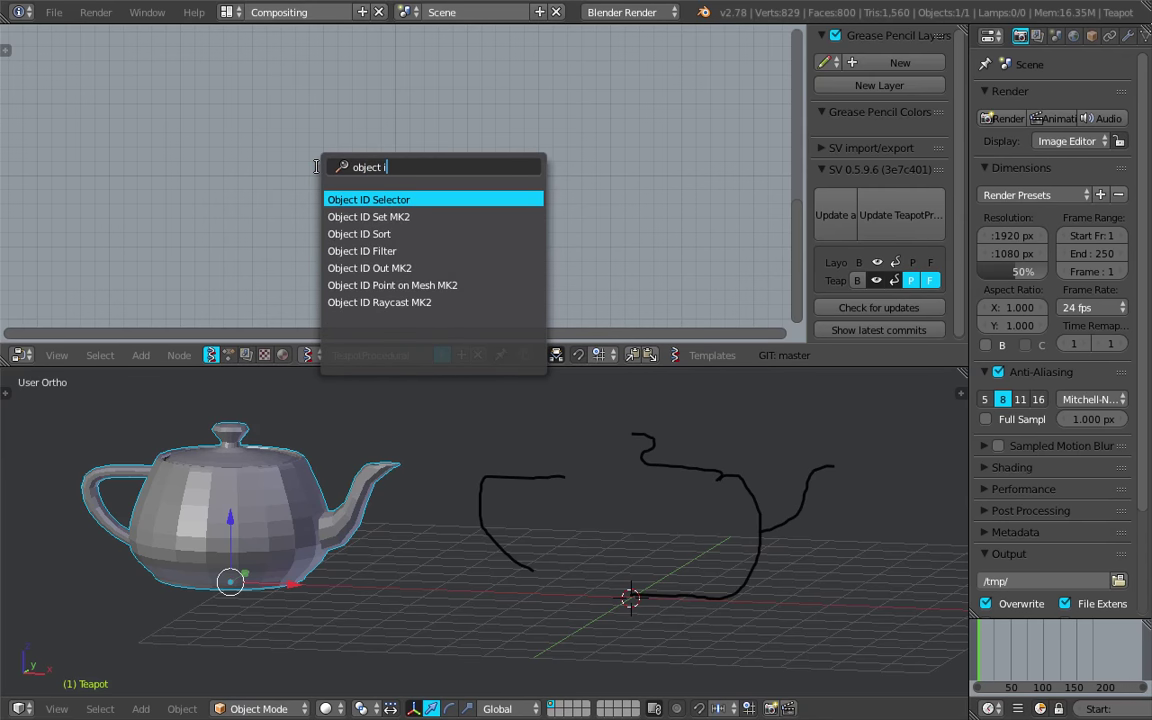
key(Return)
click(265, 134)
Set the Object ID Selector's data to grease_pencil, its name to GPencil and its layer to GP_Layer
click(342, 172)
click(368, 173)
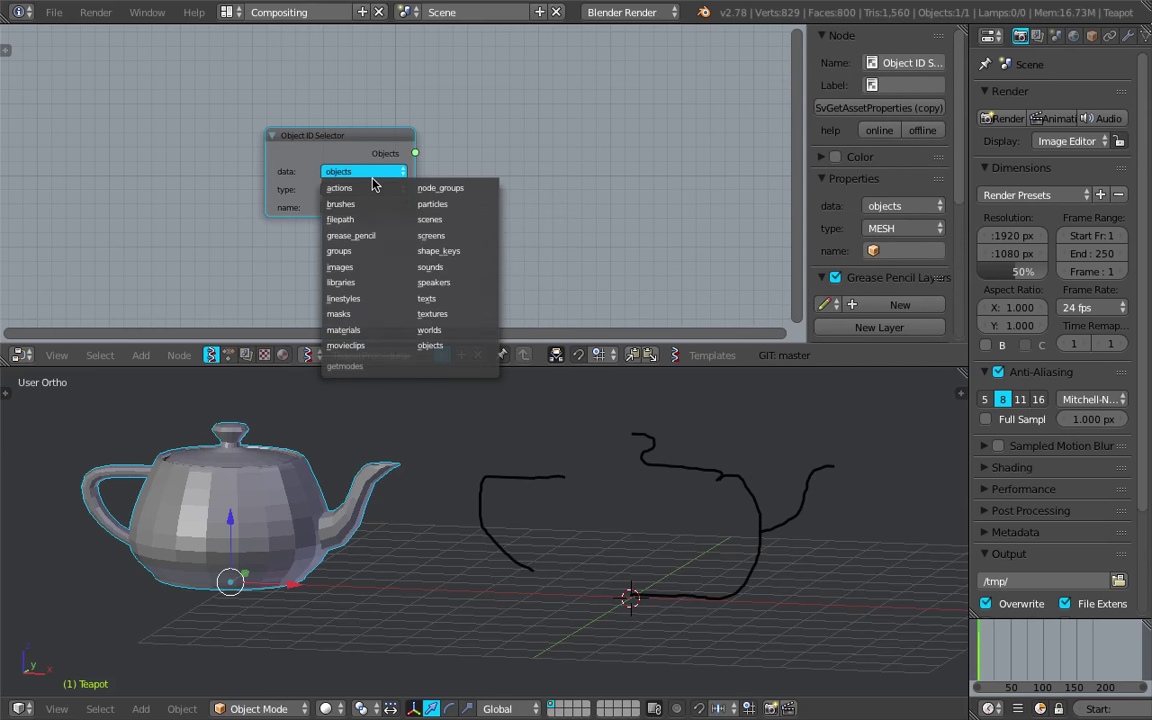
click(366, 230)
click(360, 190)
click(370, 211)
click(373, 207)
click(375, 226)
scroll(411, 245, up, 4)
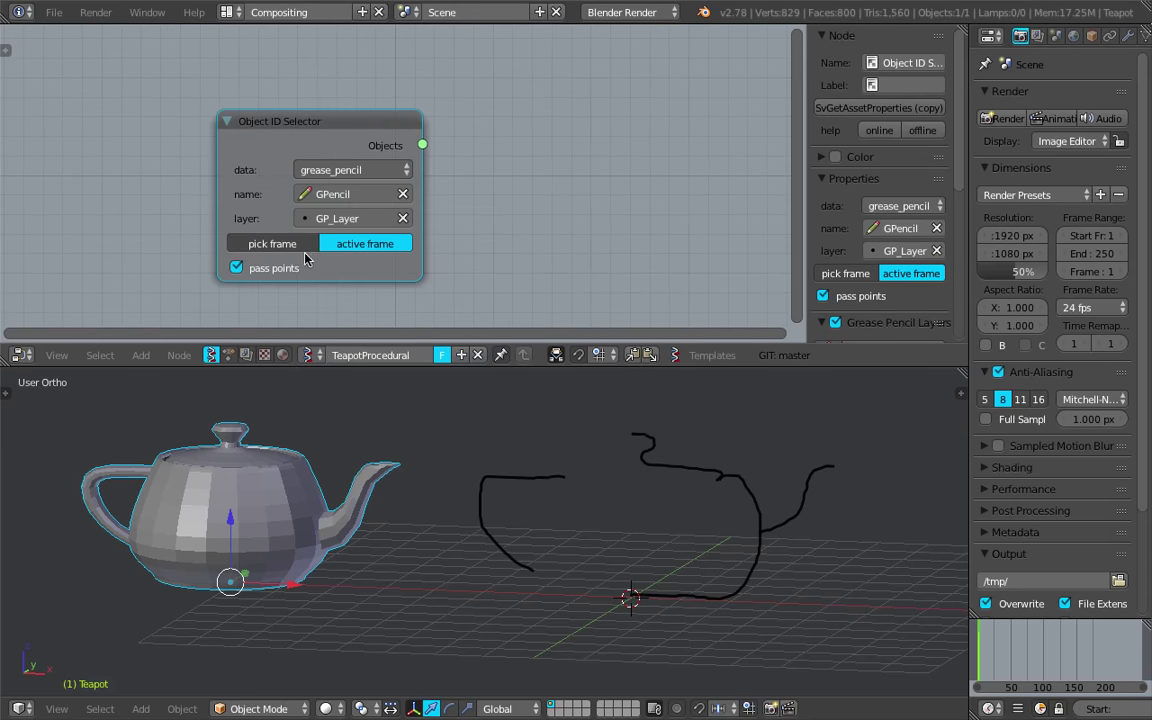
Save the scene with the configured Object ID Selector over the existing file
scroll(314, 252, up, 2)
scroll(458, 190, down, 5)
middle_drag(465, 187, 349, 191)
key(ctrl+s)
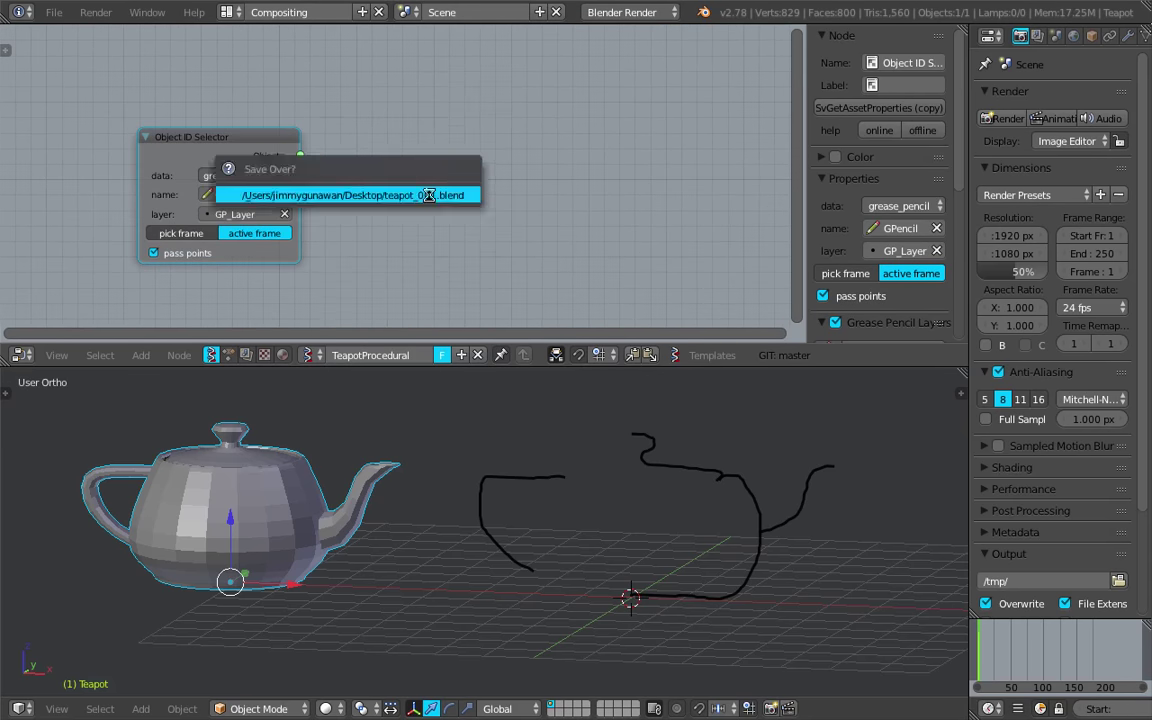
click(430, 196)
Add a Viewer Draw node beside the Object ID Selector with free space between them
key(shift+a)
click(444, 167)
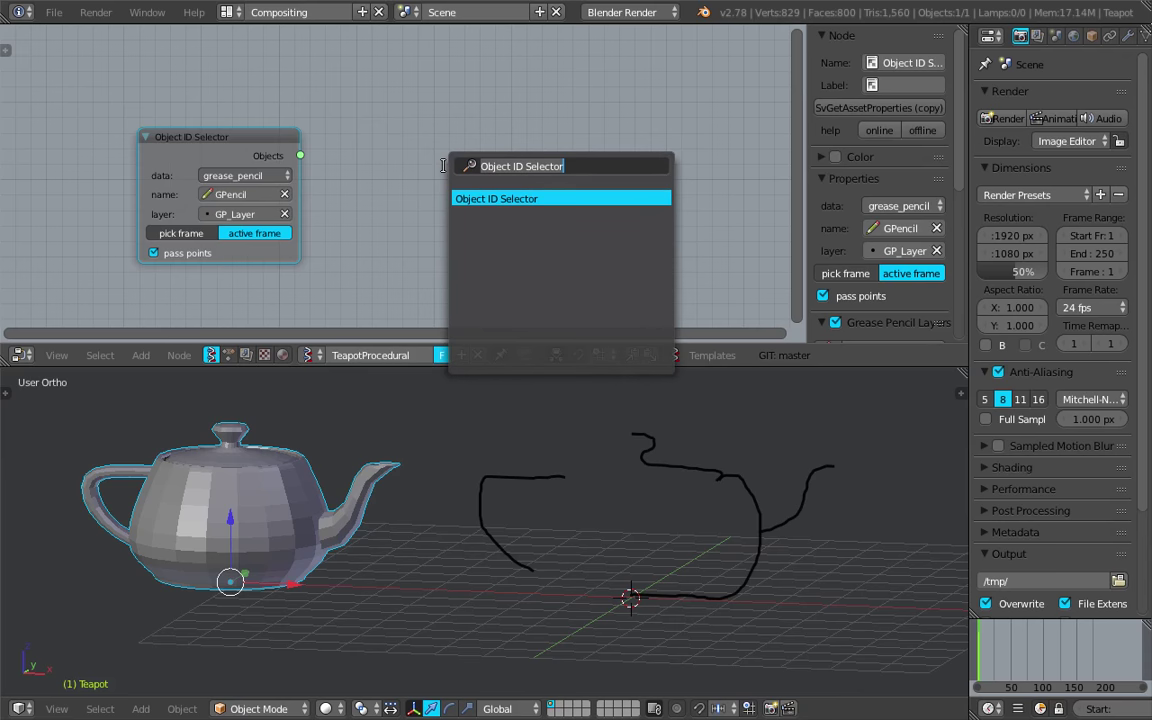
text(view)
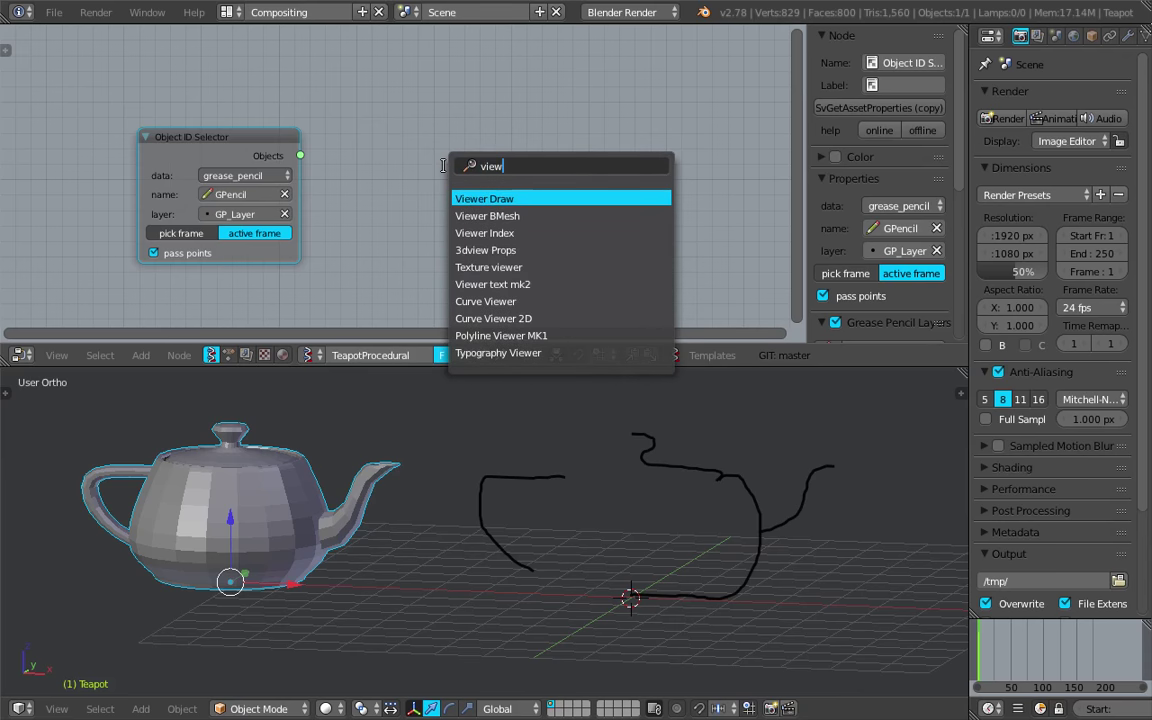
key(Return)
click(544, 100)
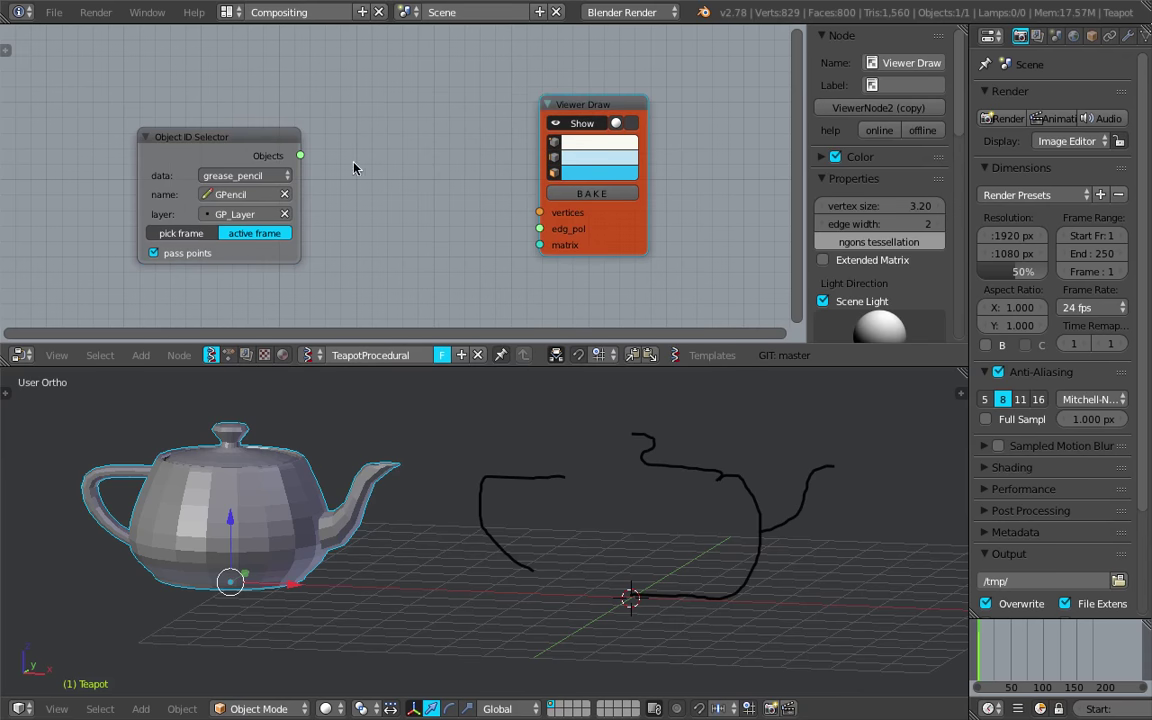
Connect the Object ID Selector's Objects output to Viewer Draw's vertices input and hide the node editor's sidebar
drag(300, 155, 323, 160)
drag(537, 215, 539, 212)
mouse_move(687, 561)
middle_down()
mouse_move(746, 535)
mouse_move(728, 548)
middle_up()
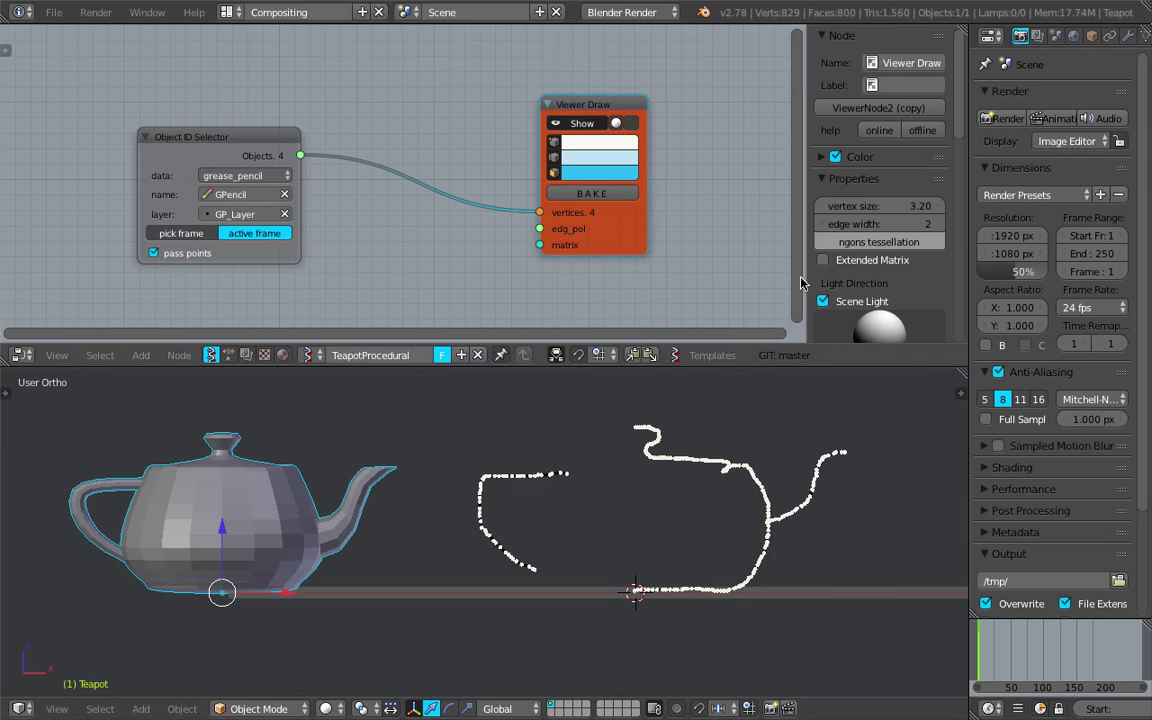
drag(804, 226, 950, 226)
middle_drag(566, 221, 556, 212)
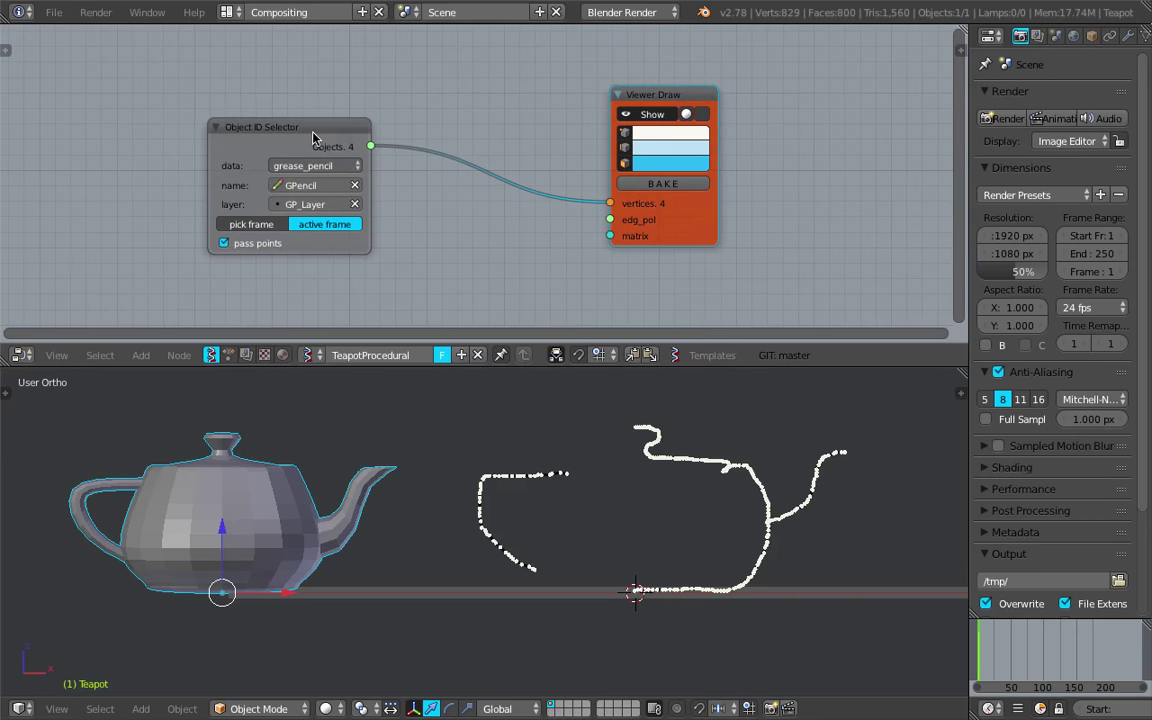
Move the Object ID Selector node further away from Viewer Draw and save the scene
drag(313, 137, 213, 113)
key(ctrl+s)
click(213, 113)
Insert a Vector Interpolation node into the link between the Object ID Selector and Viewer Draw
key(shift+a)
click(350, 92)
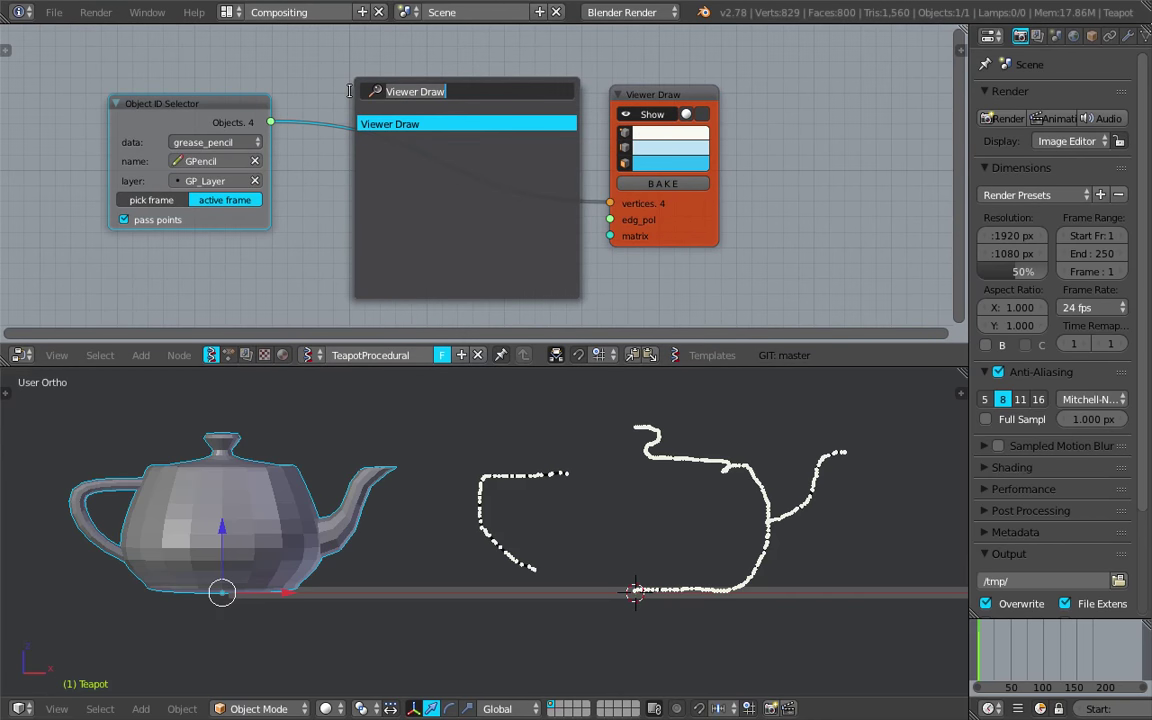
text(vector )
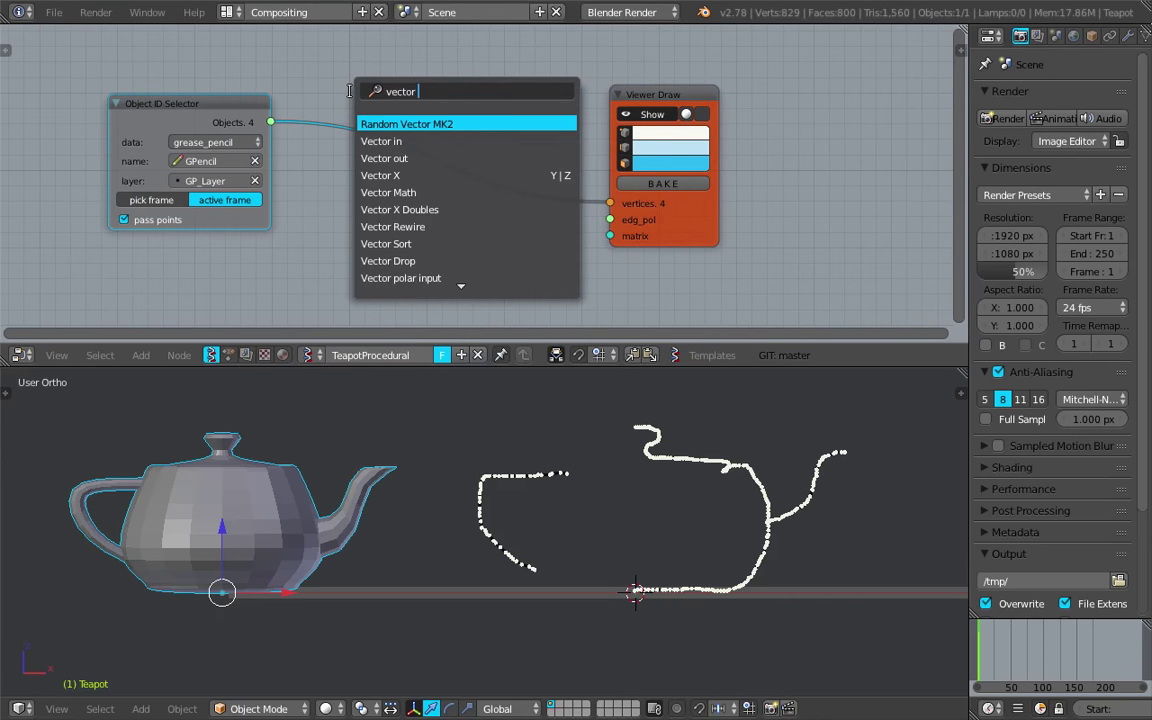
text(i)
key(Down)
key(Down)
key(Down)
key(Return)
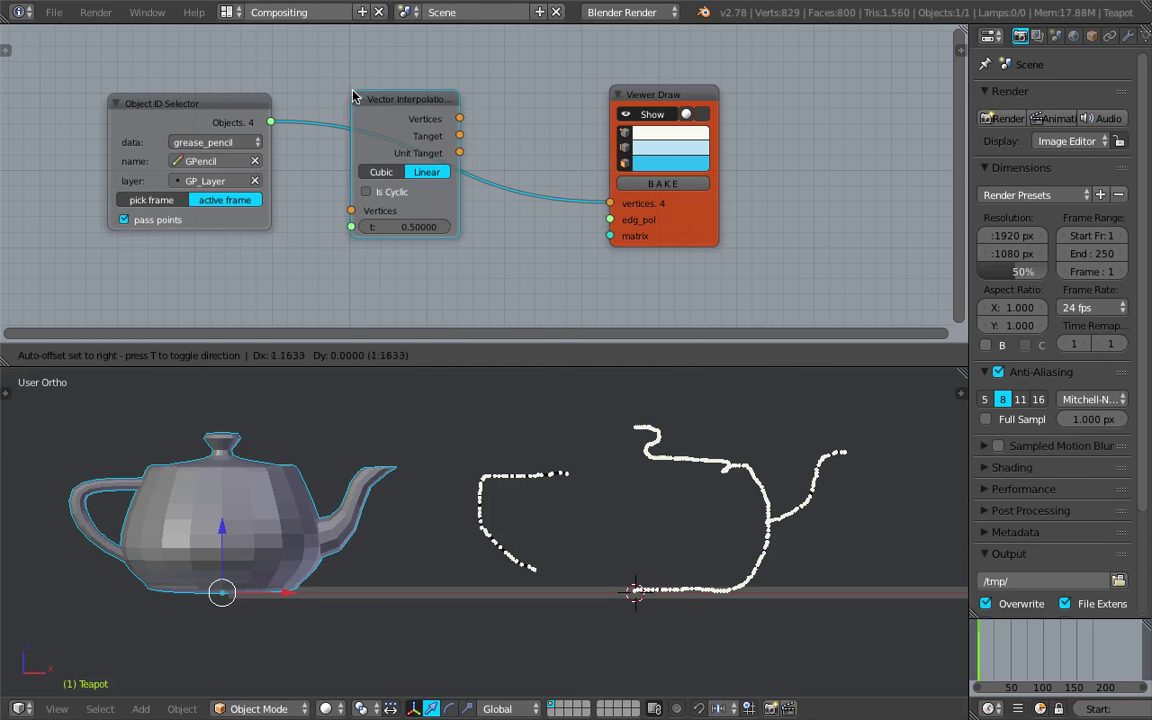
click(406, 96)
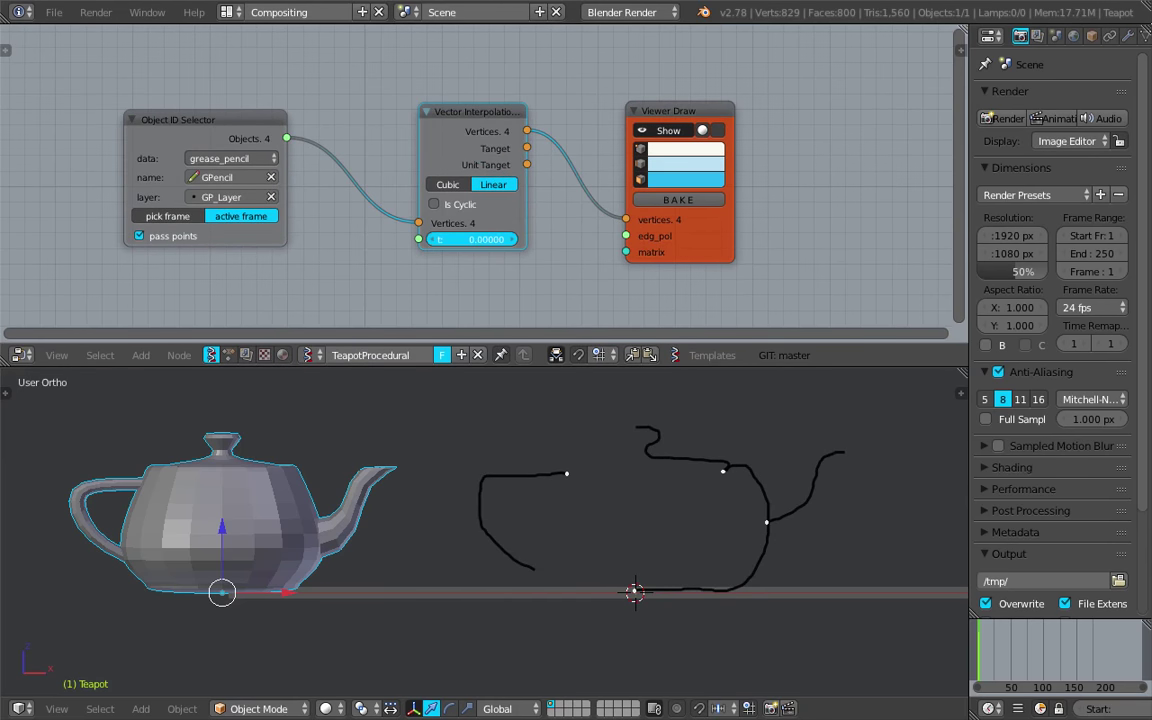
Vary the Vector Interpolation node's t value, leaving it at 0.02
drag(495, 239, 440, 239)
click(649, 472)
middle_drag(649, 472, 649, 504)
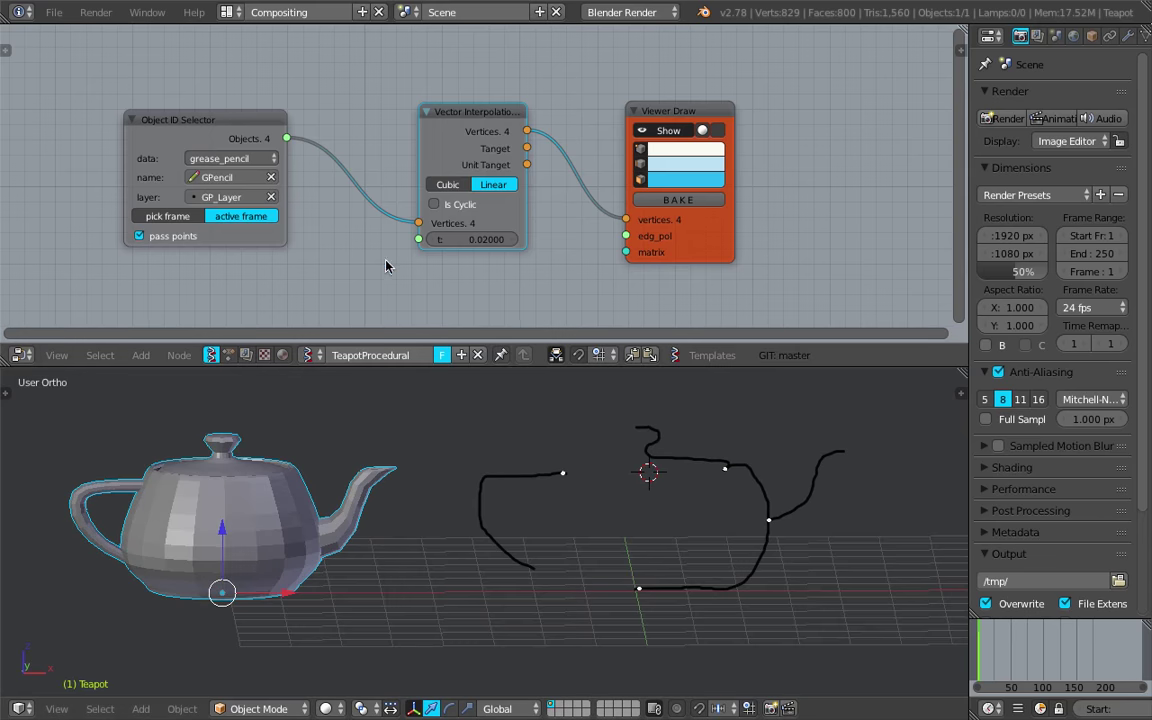
Add a Range Float node above the Object ID Selector and Vector Interpolation nodes
middle_drag(291, 37, 323, 71)
key(shift+a)
click(323, 71)
text(range)
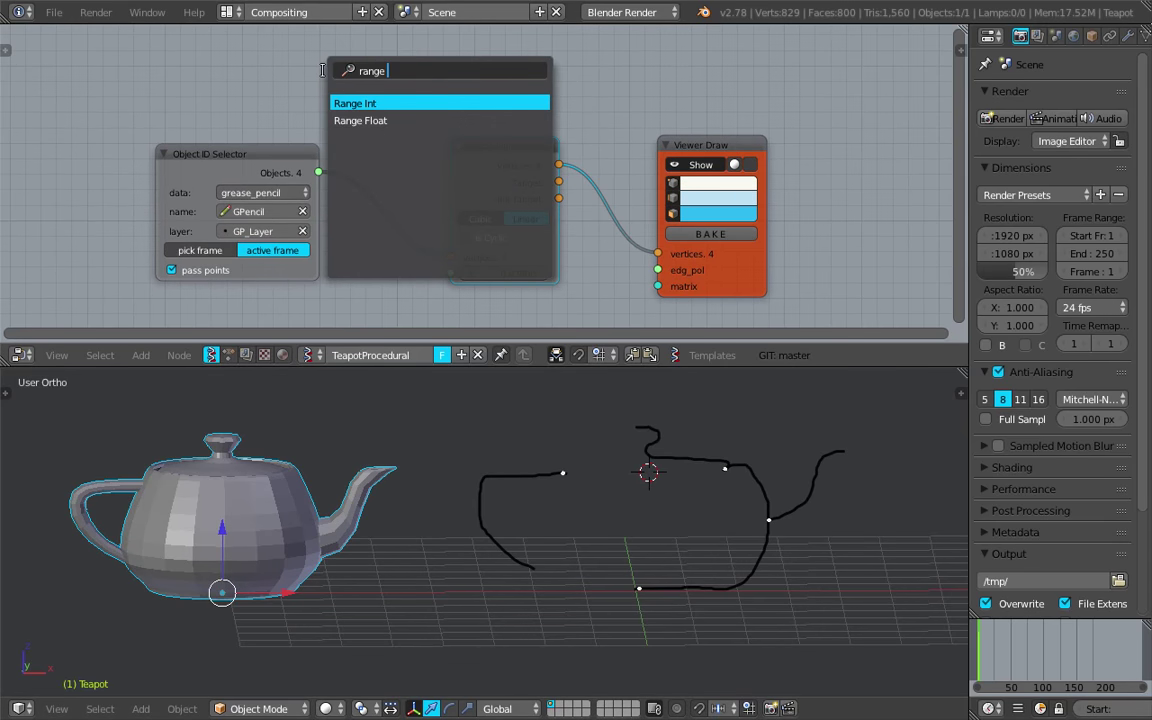
key(Down)
key(Return)
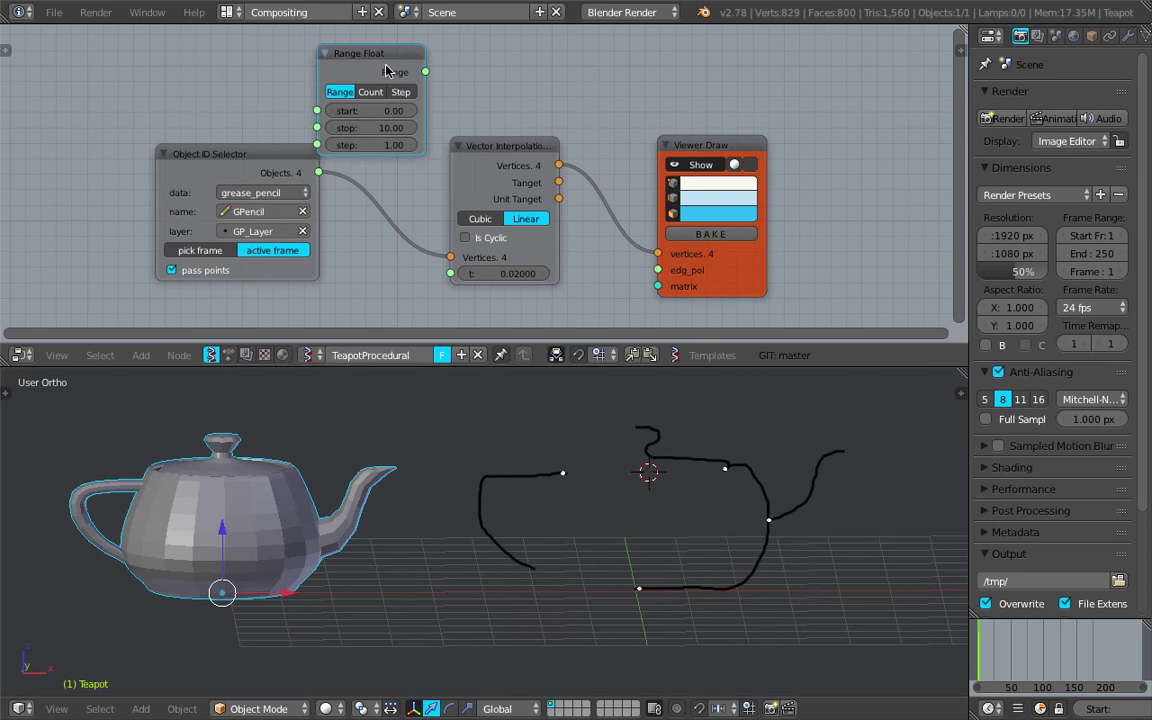
Switch Range Float to Count mode with stop 1.00 and connect its Range output to Vector Interpolation's t input
click(380, 93)
click(365, 128)
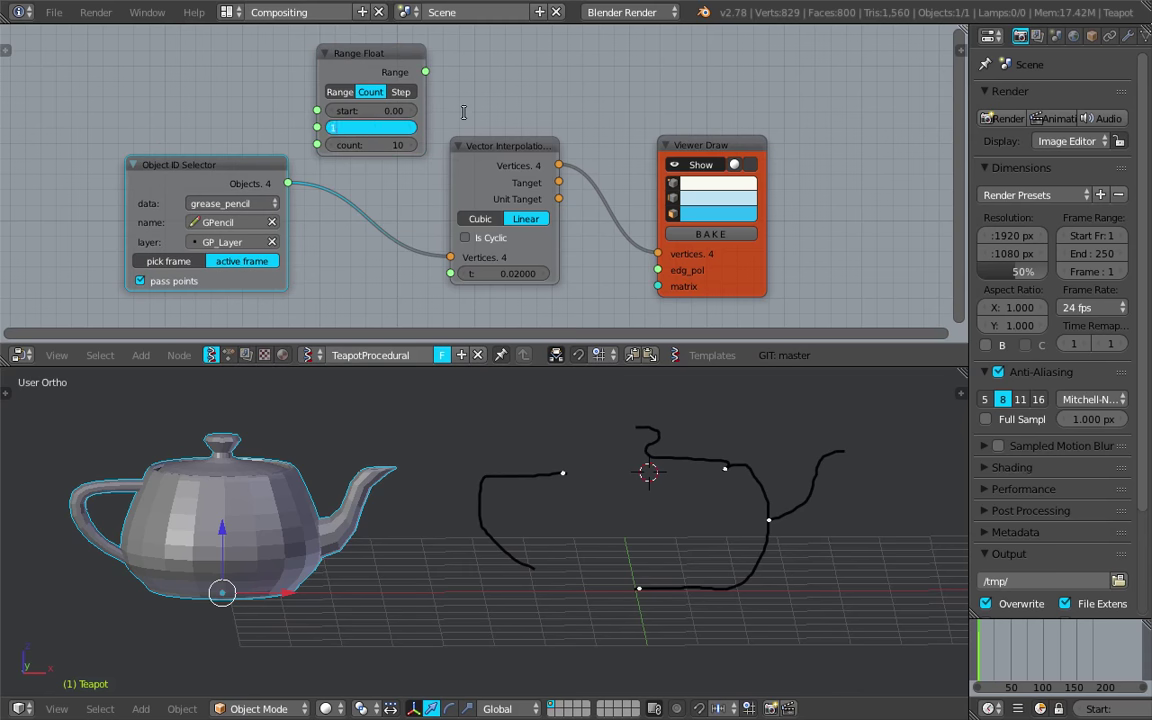
drag(426, 74, 451, 201)
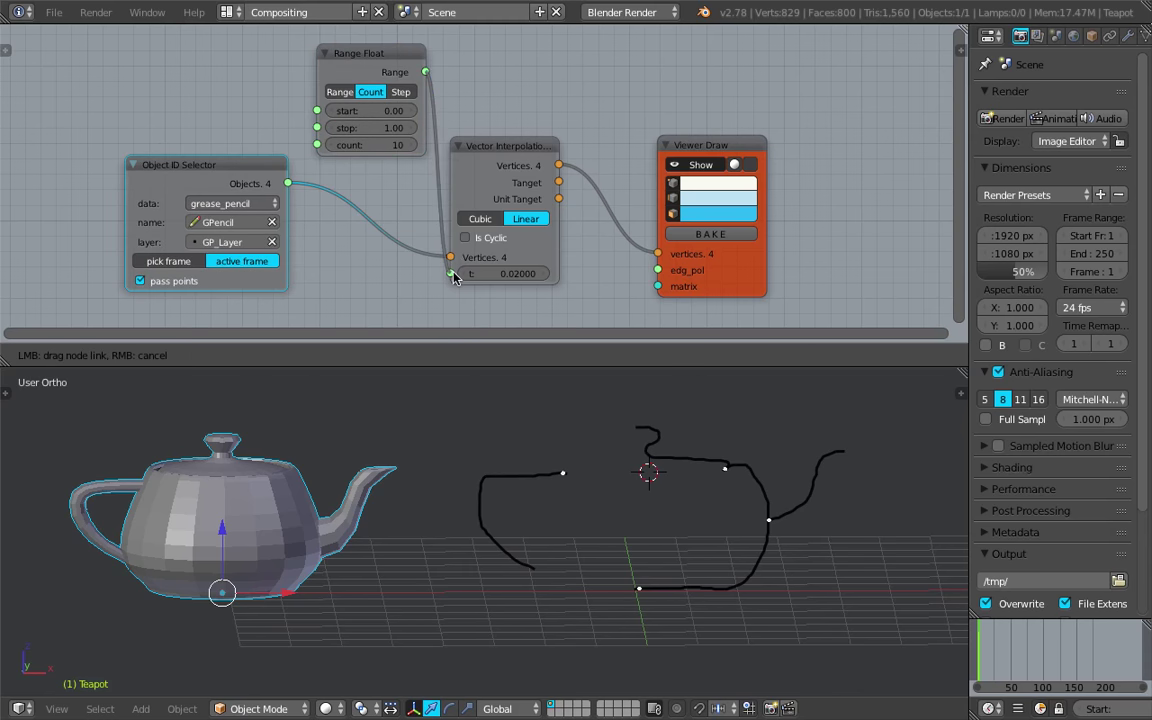
drag(453, 277, 451, 273)
Move the Range Float node away from Vector Interpolation and set its count to 12
drag(374, 59, 326, 52)
drag(323, 138, 369, 139)
drag(285, 141, 280, 141)
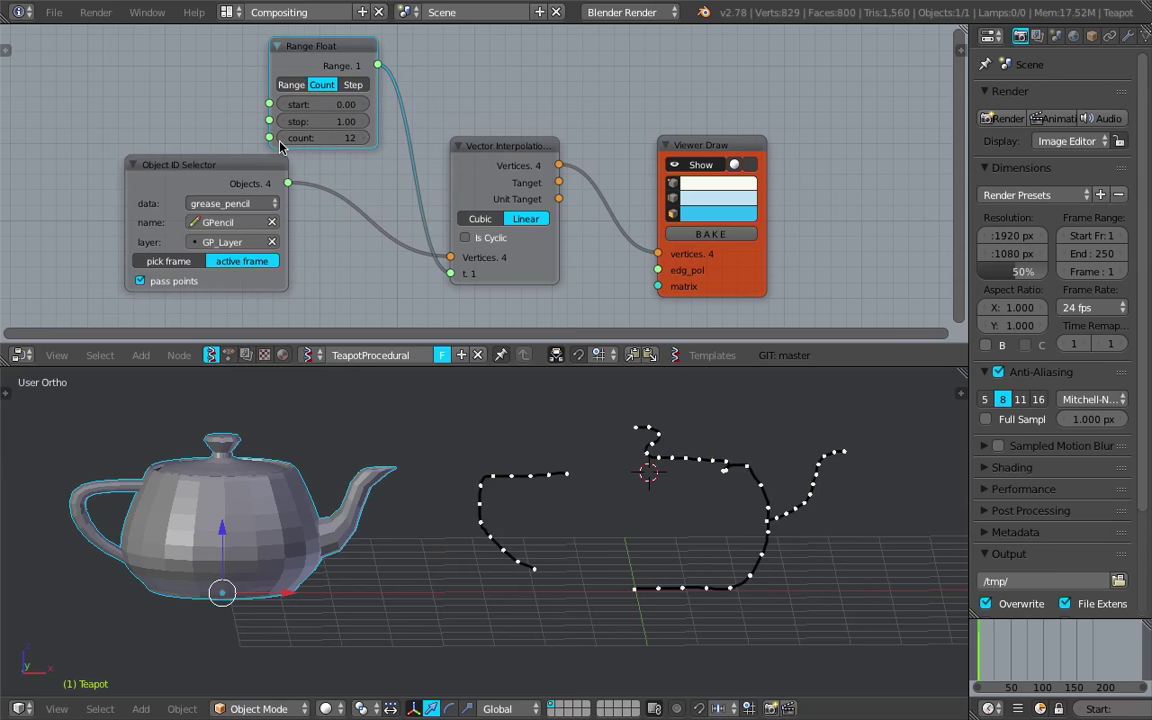
scroll(645, 486, up, 5)
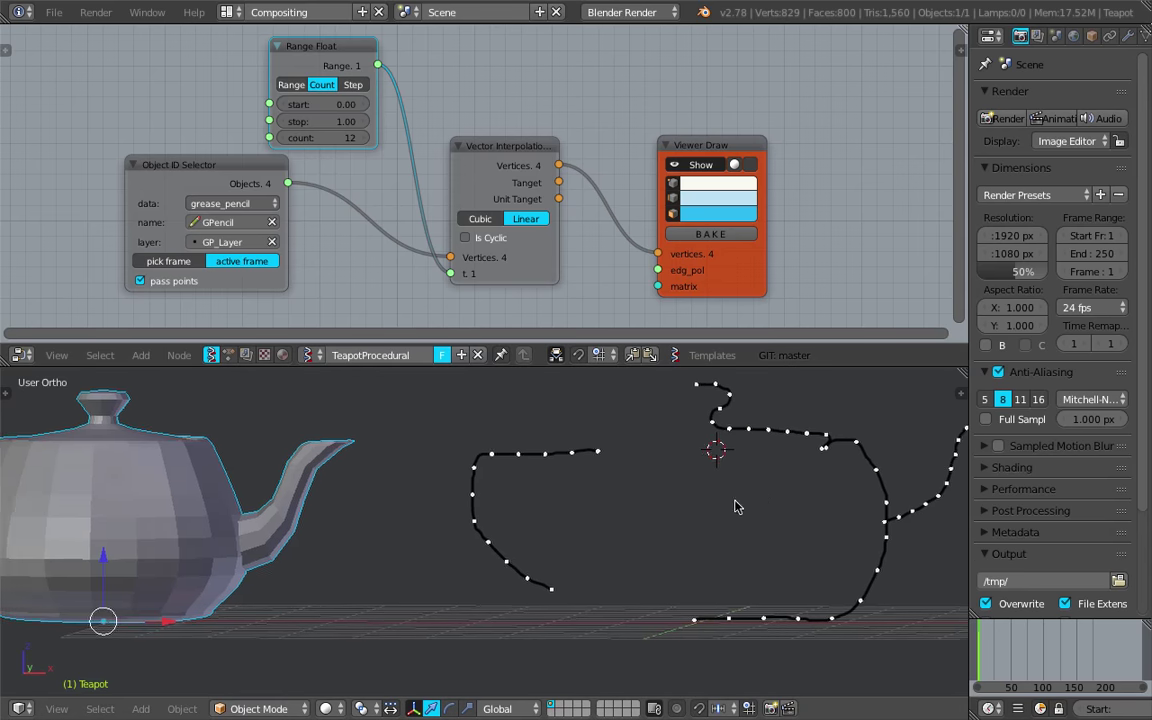
Check the resampled points along the grease pencil strokes up close and save the file
shift+middle_drag(797, 497, 505, 534)
scroll(504, 548, up, 3)
shift+middle_drag(646, 513, 574, 533)
scroll(575, 533, up, 2)
scroll(710, 496, down, 6)
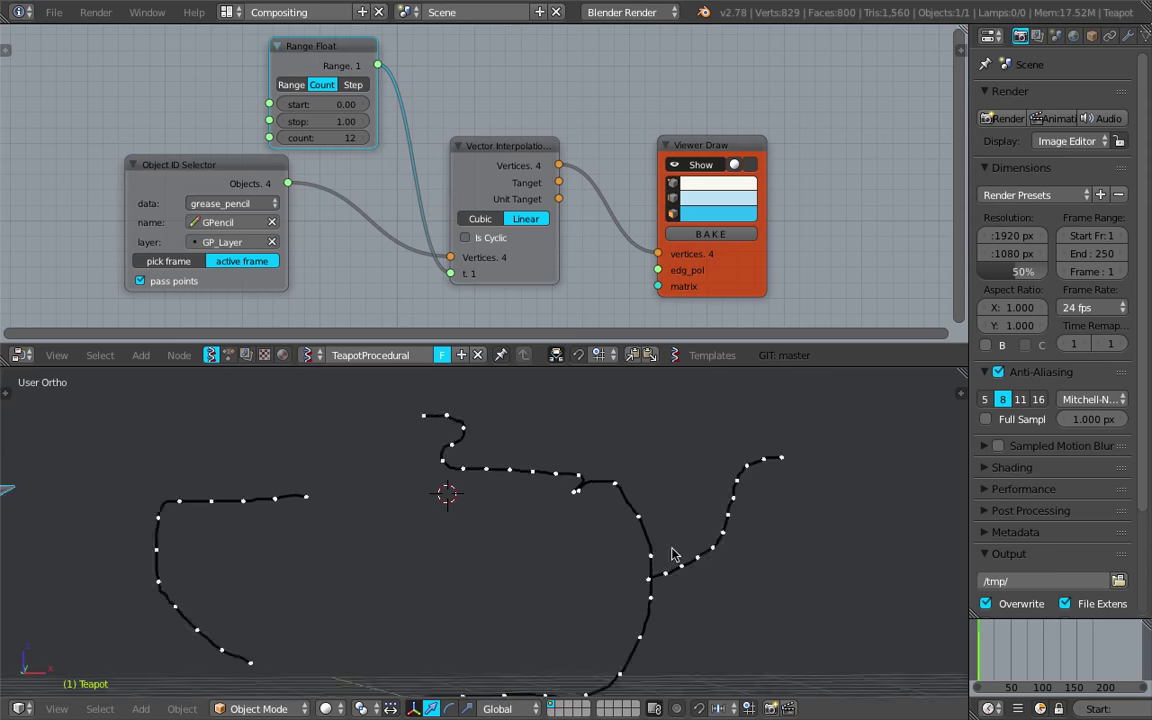
key(ctrl+s)
click(622, 551)
scroll(514, 221, down, 4)
middle_drag(514, 219, 514, 170)
key(ctrl+s)
click(514, 168)
Move the Vector Interpolation and Viewer Draw nodes apart to make room between them, and save the file
drag(507, 108, 537, 71)
drag(671, 103, 739, 53)
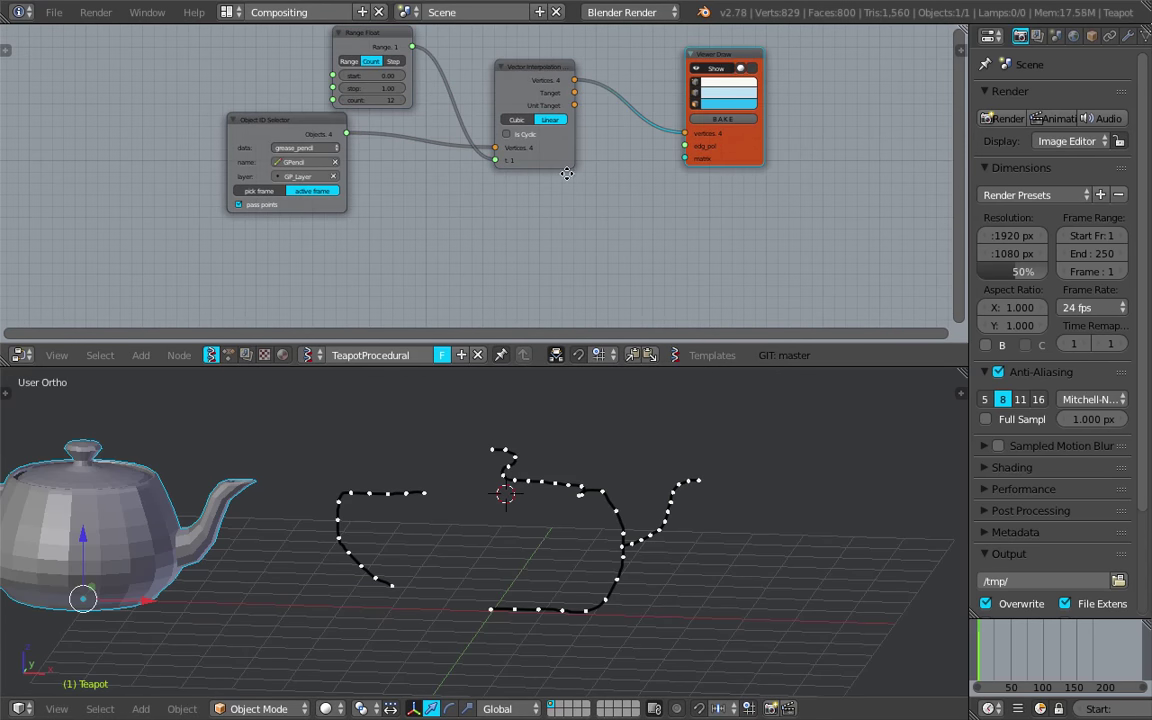
middle_drag(567, 174, 482, 221)
drag(657, 200, 737, 197)
middle_drag(674, 429, 587, 527)
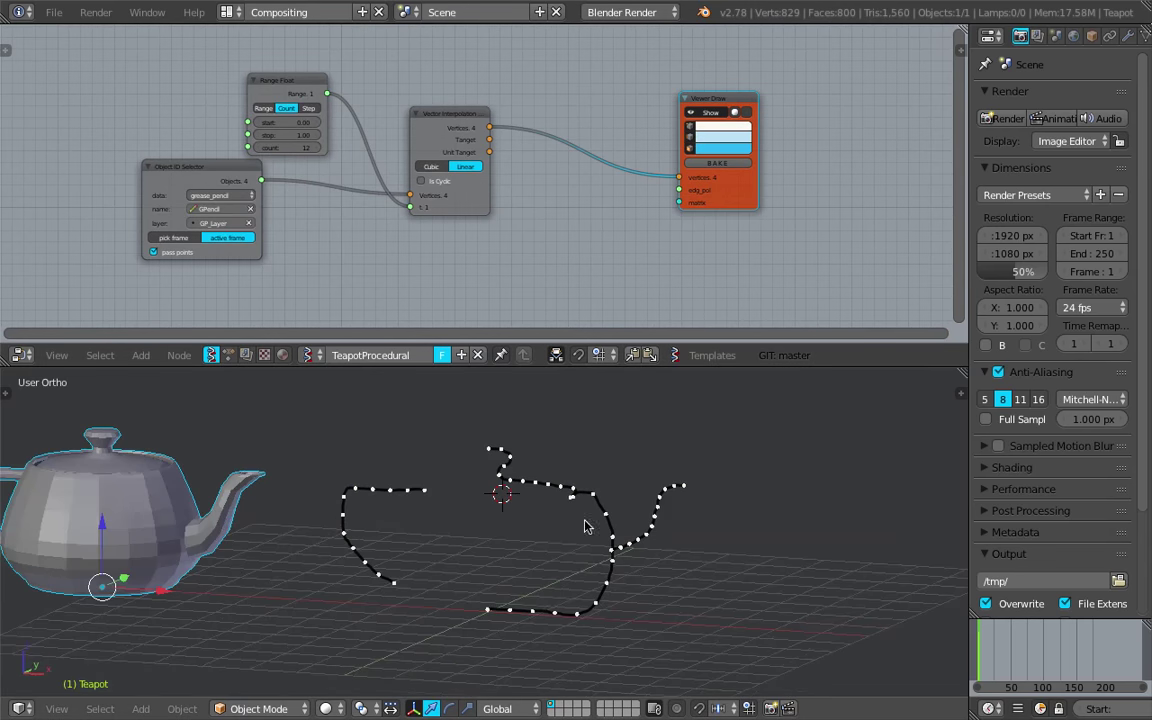
key(ctrl+s)
mouse_move(677, 522)
middle_down()
mouse_move(695, 526)
mouse_move(300, 520)
mouse_move(342, 507)
mouse_move(193, 499)
middle_up()
click(695, 526)
mouse_move(285, 490)
middle_down()
mouse_move(350, 571)
mouse_move(586, 581)
mouse_move(532, 607)
mouse_move(560, 590)
middle_up()
drag(776, 171, 802, 173)
middle_drag(536, 206, 464, 234)
Insert a List Item node into the link between Vector Interpolation and Viewer Draw, and space the nodes out
key(shift+a)
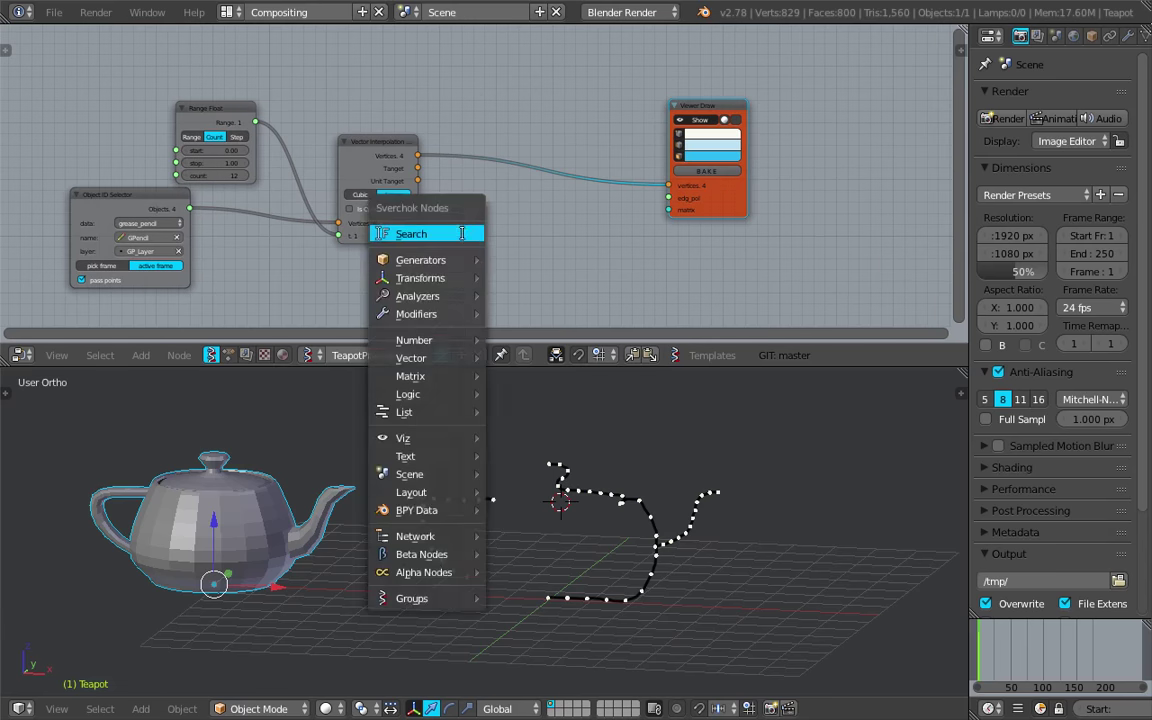
click(462, 233)
text(list i)
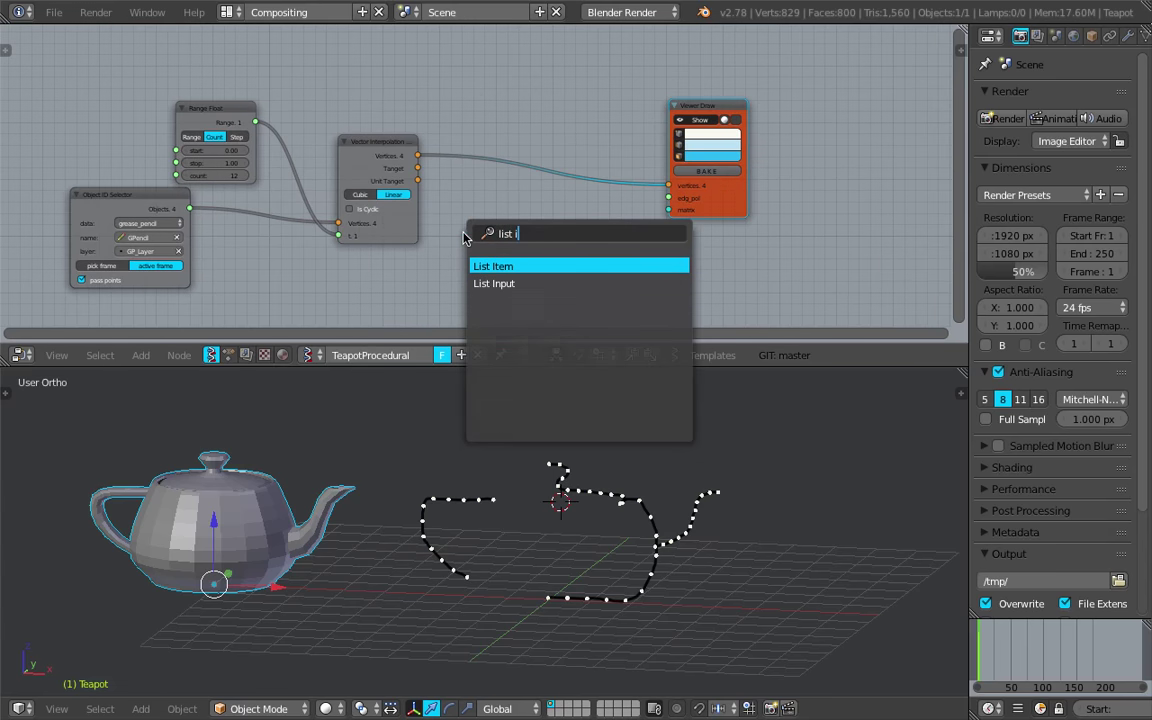
key(Return)
click(497, 115)
scroll(607, 279, up, 3)
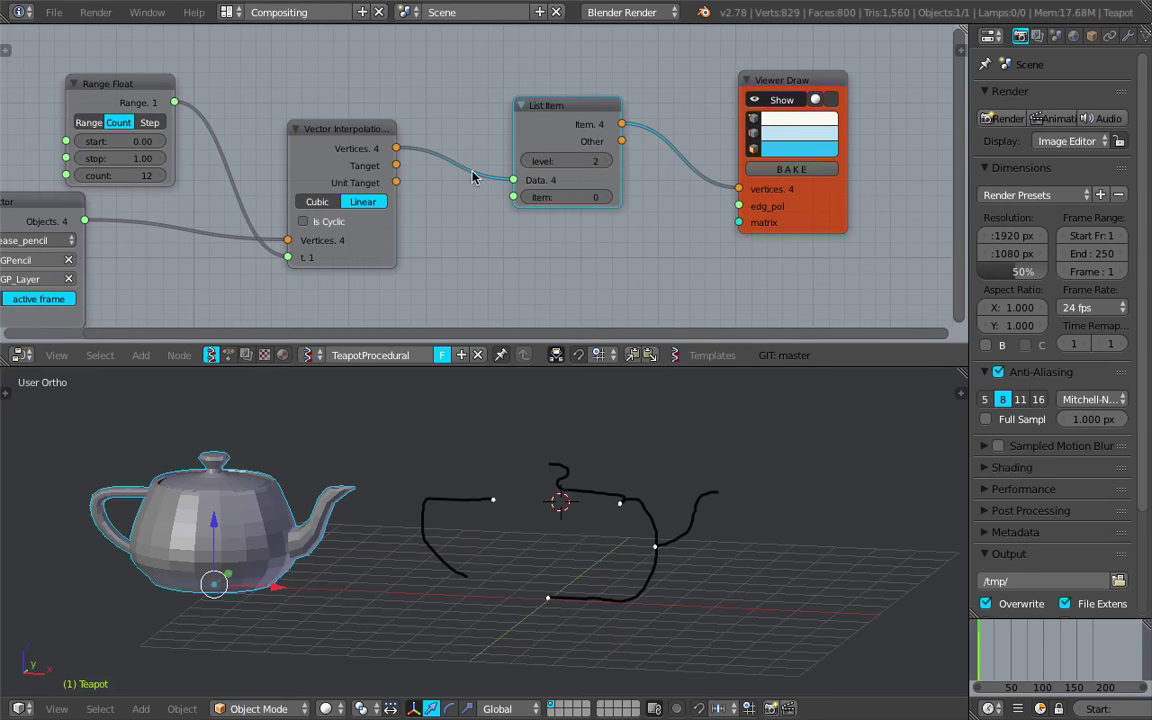
drag(561, 115, 630, 118)
drag(797, 85, 844, 88)
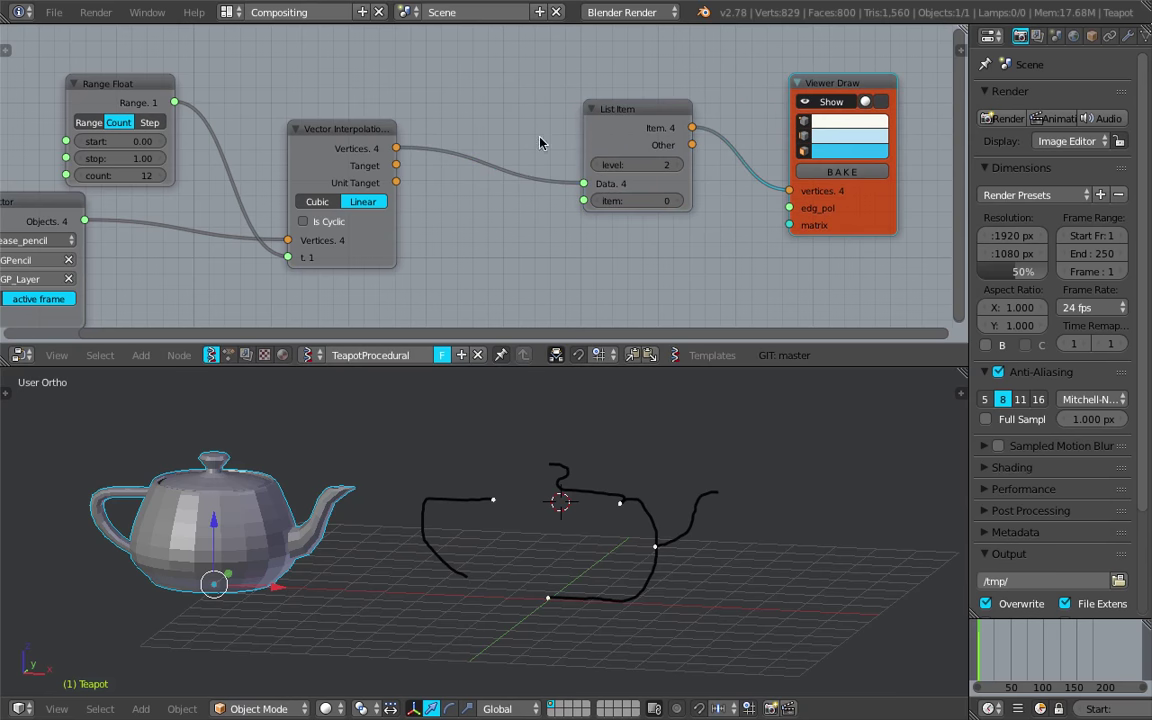
Disconnect List Item from Vector Interpolation and add a UV Connection node fed by Vector Interpolation's Vertices output
ctrl+right_drag(489, 203, 489, 203)
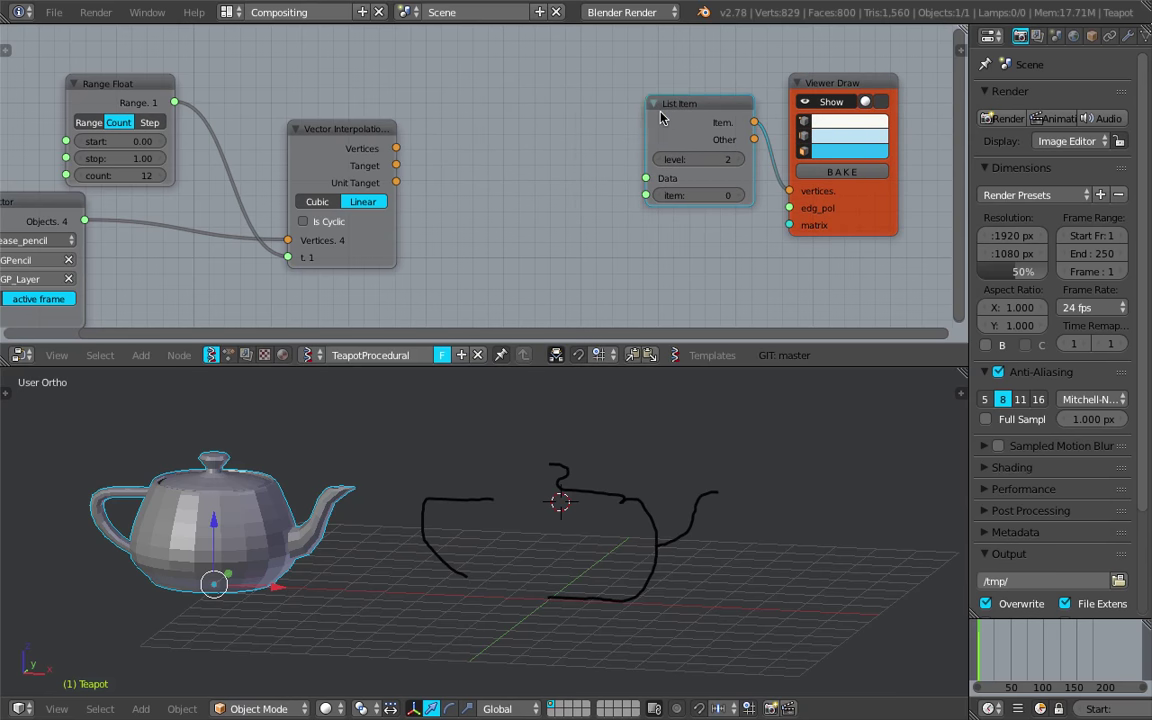
key(shift+a)
click(510, 113)
text(uv)
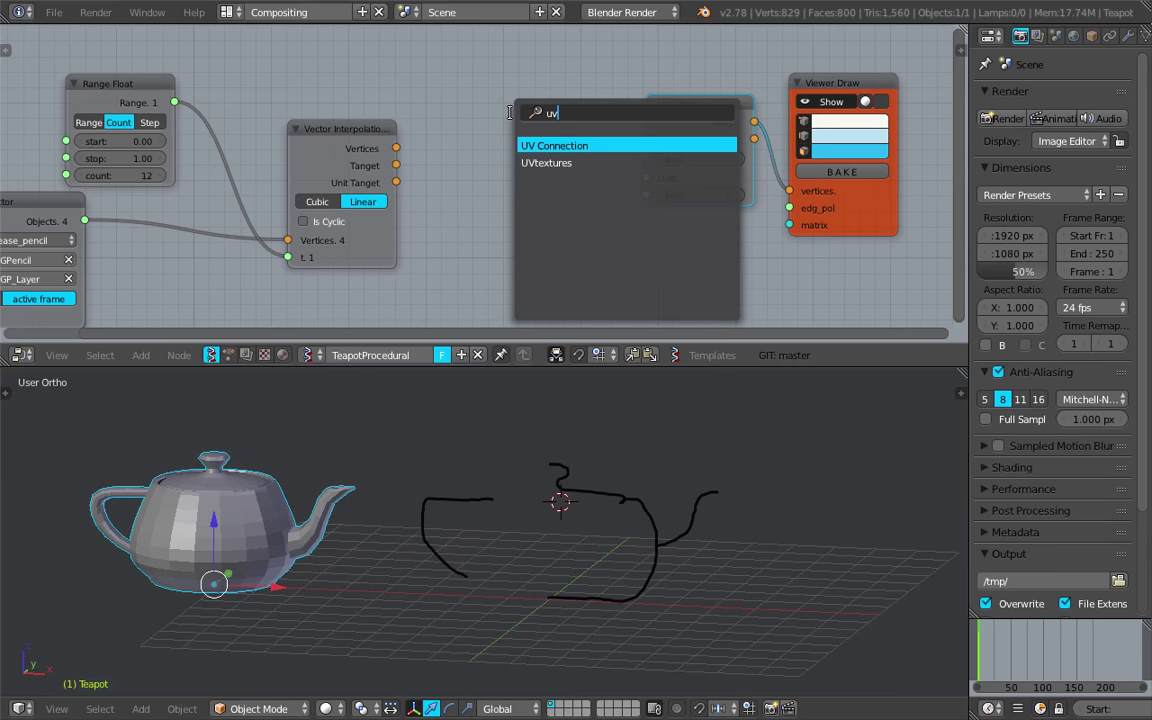
key(Return)
click(471, 88)
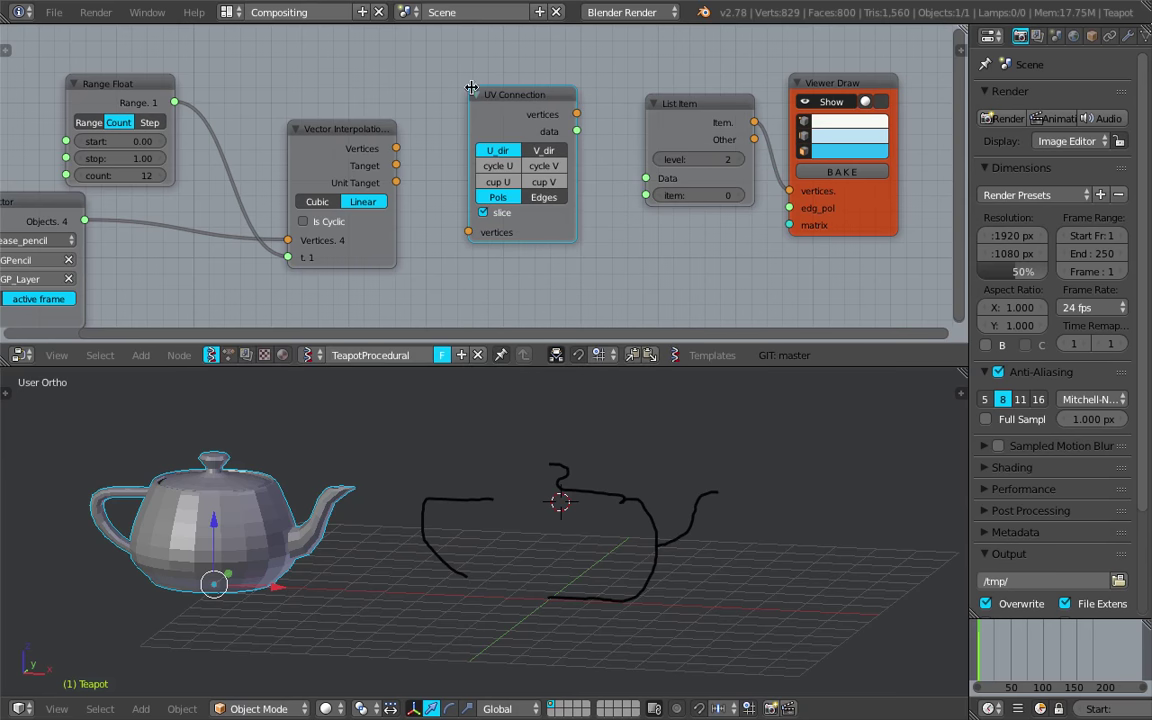
drag(395, 149, 469, 232)
drag(357, 136, 316, 145)
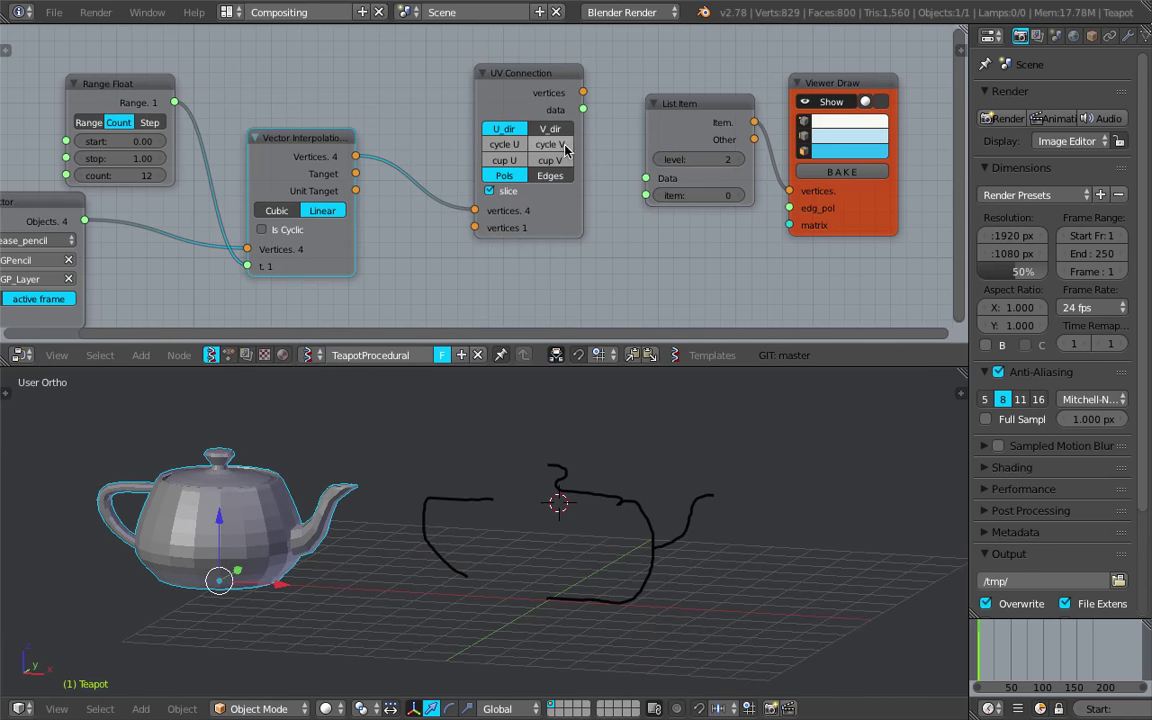
Switch UV Connection to Edges and connect its vertices and data outputs to Viewer Draw's vertices and edg_pol inputs
click(542, 175)
drag(567, 87, 569, 139)
drag(674, 101, 654, 272)
drag(568, 146, 788, 191)
mouse_move(545, 137)
mouse_down()
mouse_move(533, 108)
mouse_move(789, 207)
mouse_up()
middle_drag(656, 509, 689, 505)
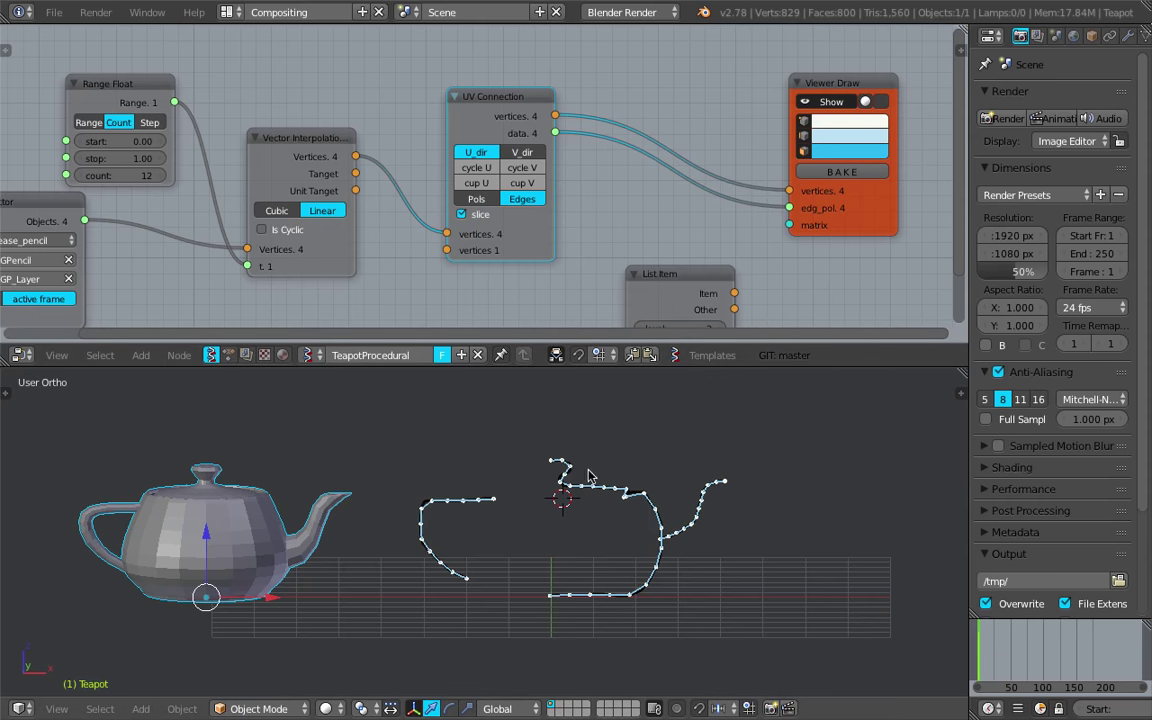
middle_drag(612, 498, 633, 503)
scroll(477, 226, up, 1)
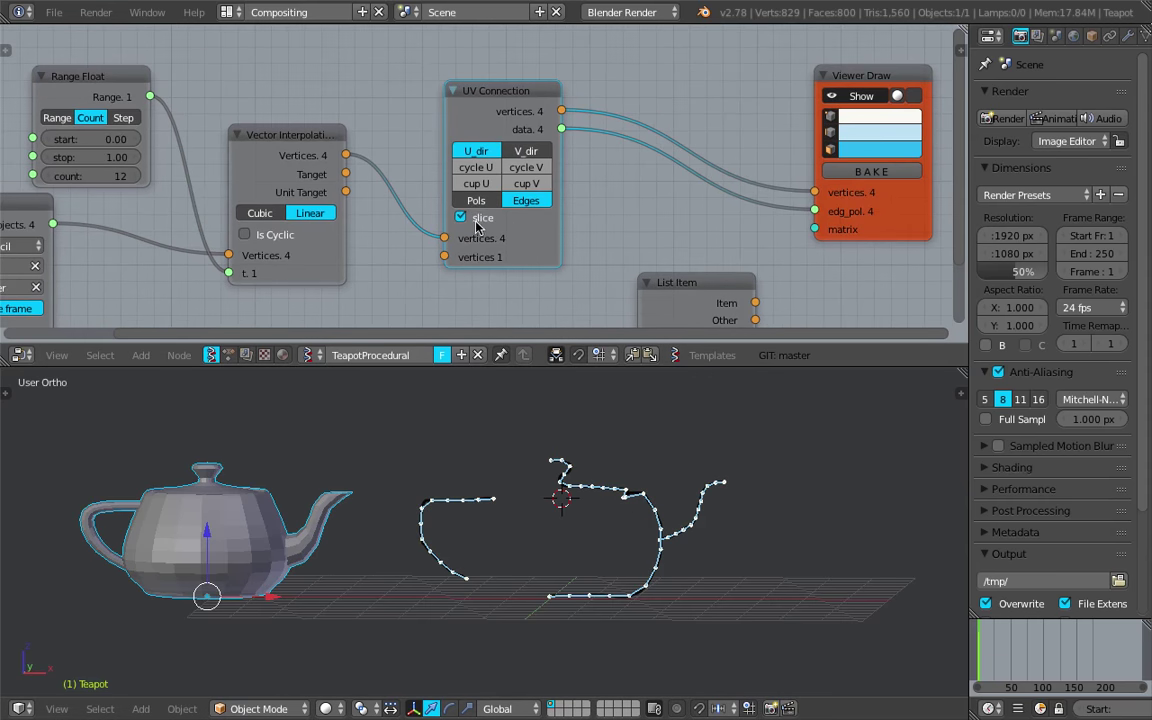
Try counts of 16 and 14 in the Range Float node and compare the fit to the strokes
middle_drag(91, 209, 260, 181)
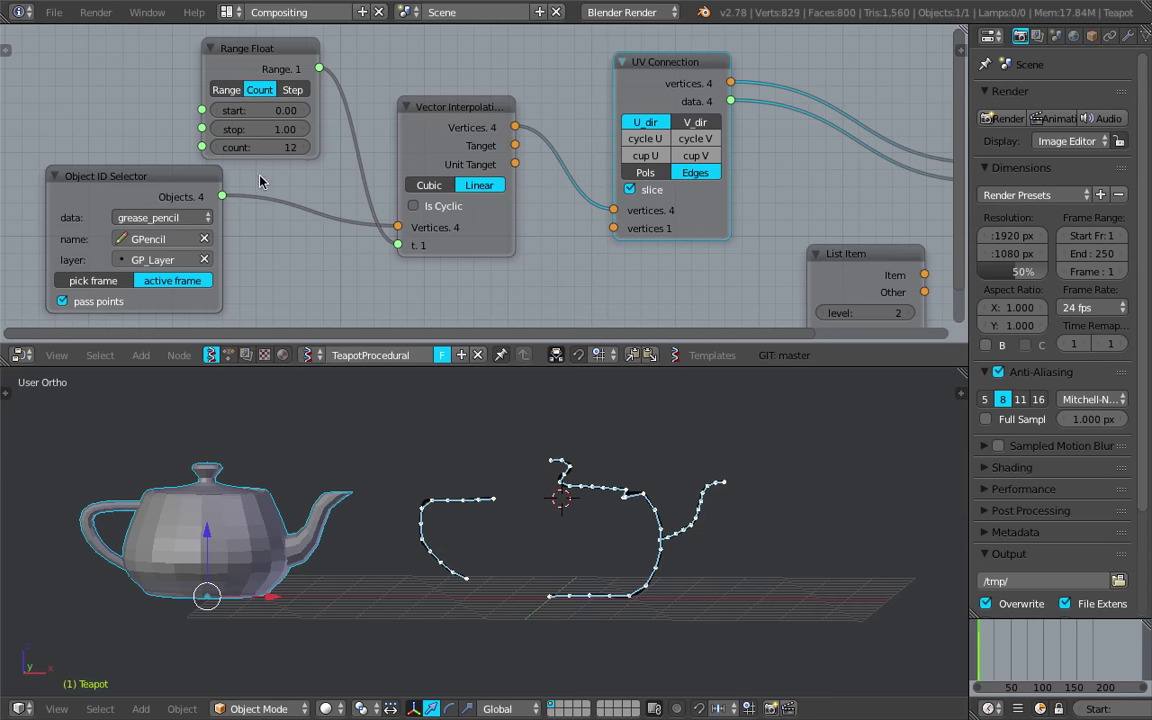
click(302, 146)
click(302, 146)
click(302, 146)
click(302, 146)
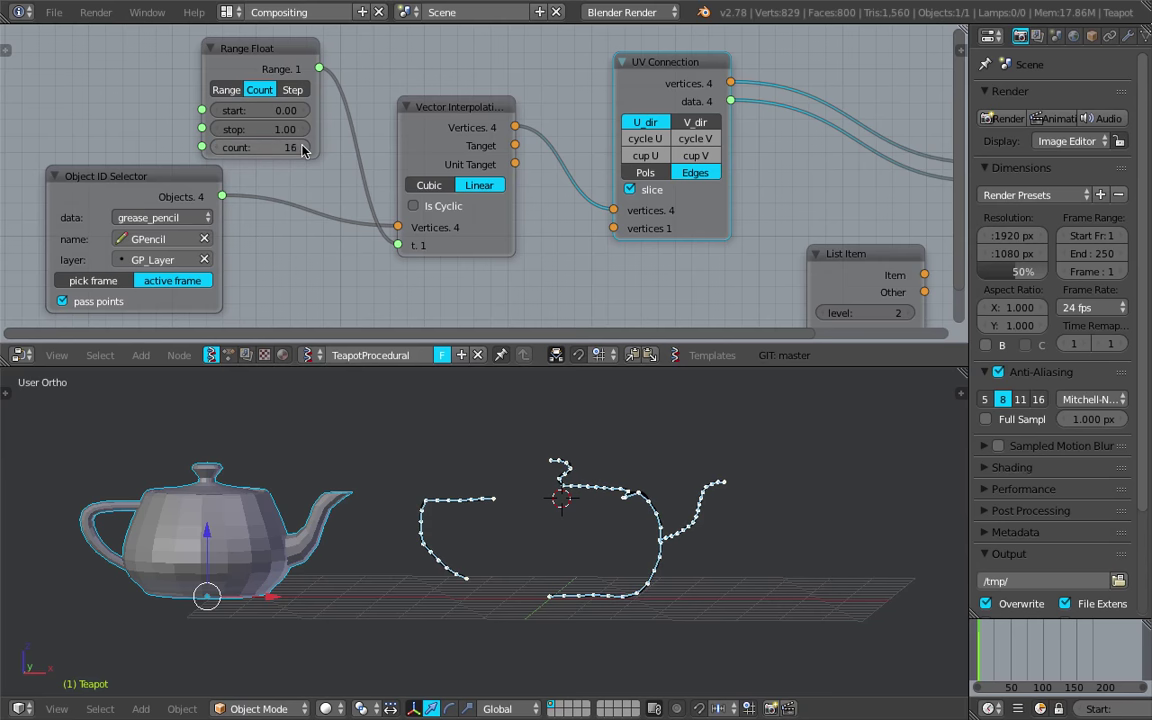
click(209, 147)
click(209, 147)
scroll(658, 455, up, 4)
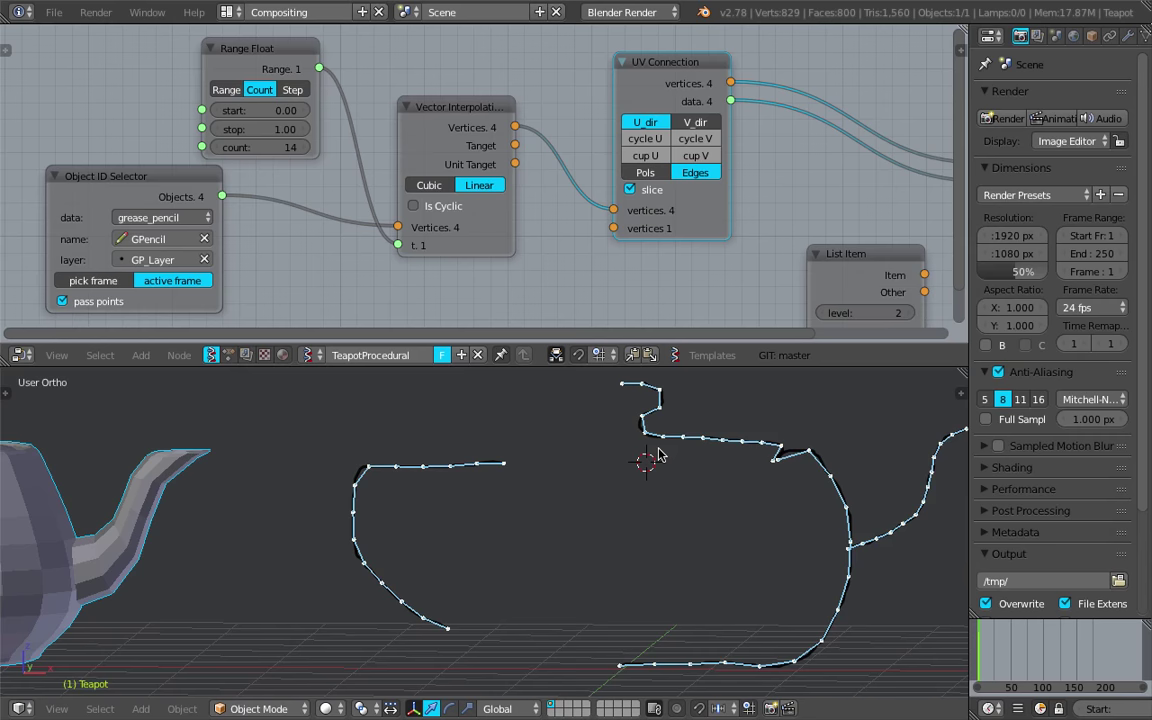
scroll(658, 455, down, 3)
scroll(658, 455, up, 1)
Set the Range Float node's count to 20 and save the file
mouse_move(279, 147)
mouse_down()
mouse_move(326, 147)
mouse_move(282, 147)
mouse_up()
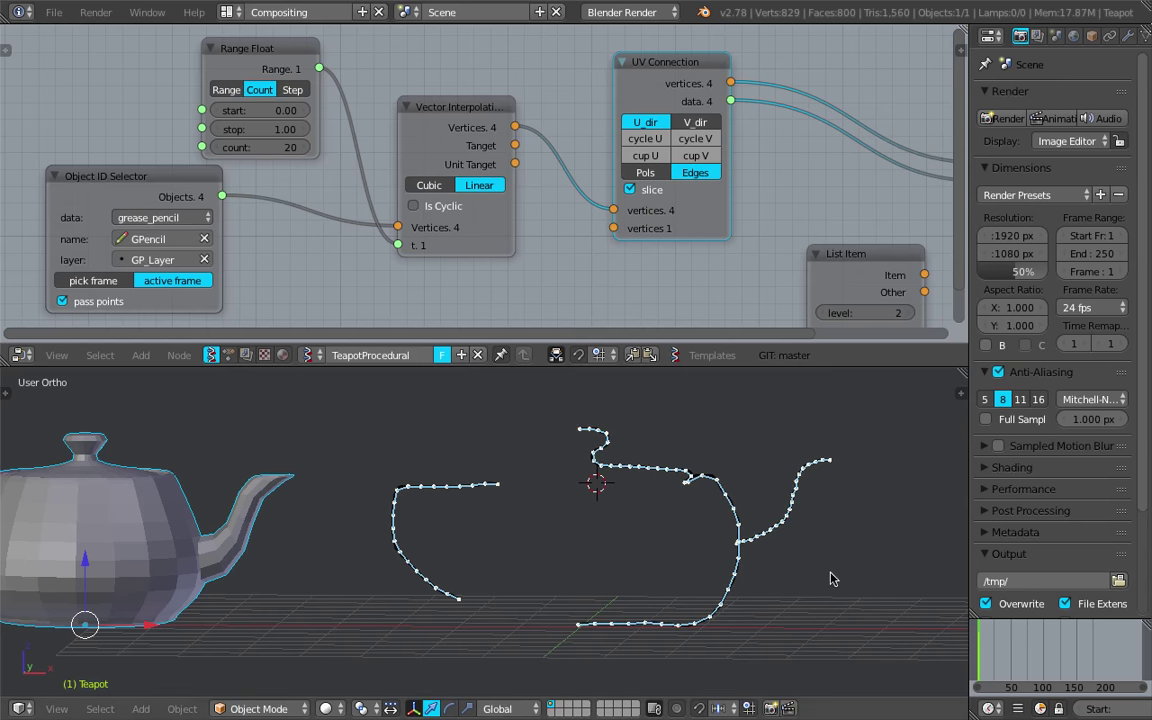
middle_drag(830, 578, 805, 599)
key(ctrl+s)
click(805, 597)
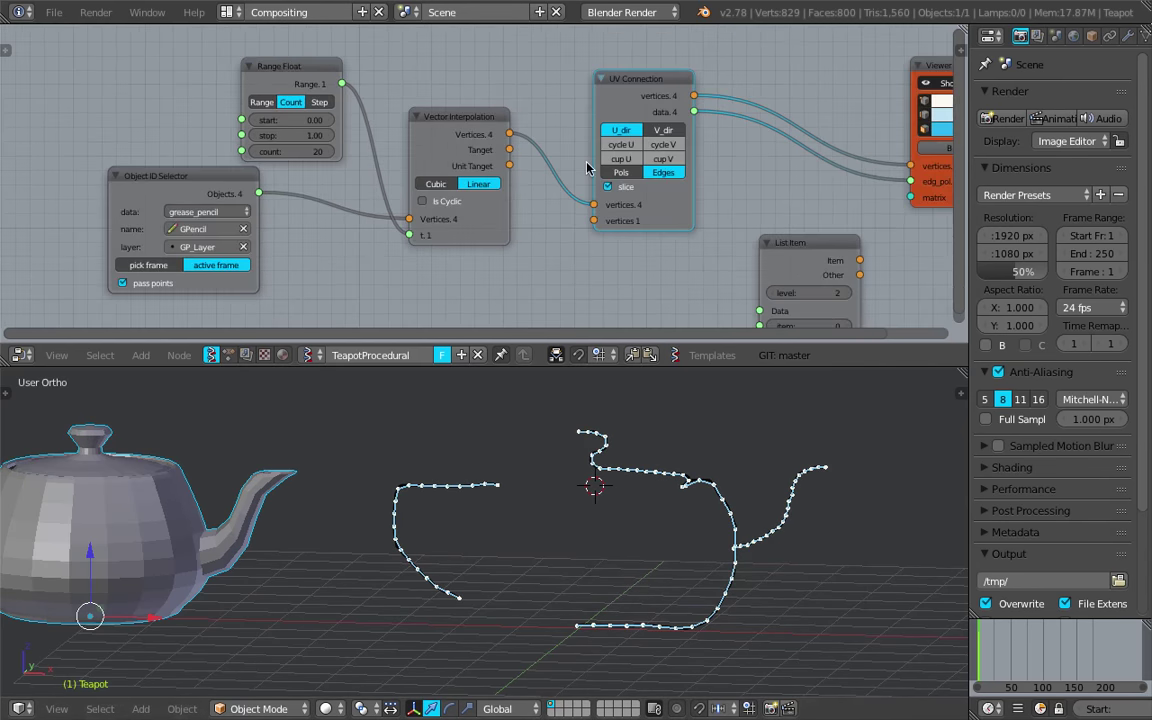
Turn off slice on the UV Connection node and rearrange the List Item and Viewer Draw nodes
middle_drag(587, 168, 497, 151)
click(545, 174)
drag(546, 57, 563, 60)
drag(721, 233, 721, 209)
middle_drag(757, 204, 555, 210)
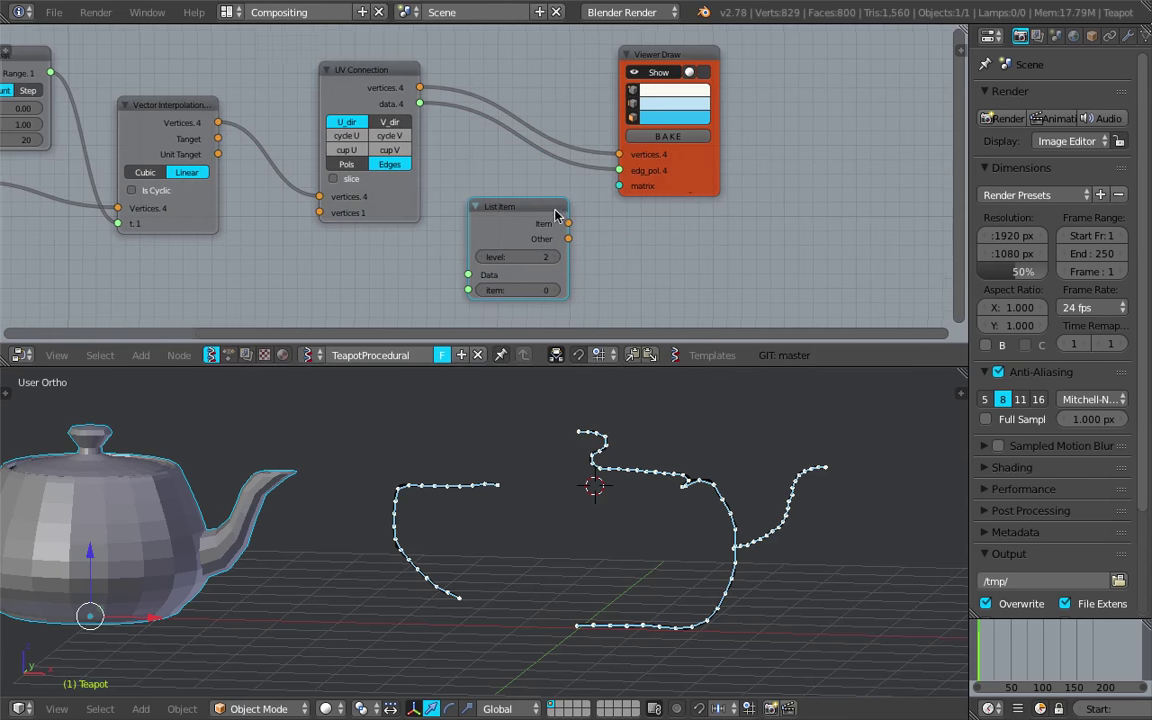
drag(685, 179, 773, 143)
drag(519, 210, 566, 179)
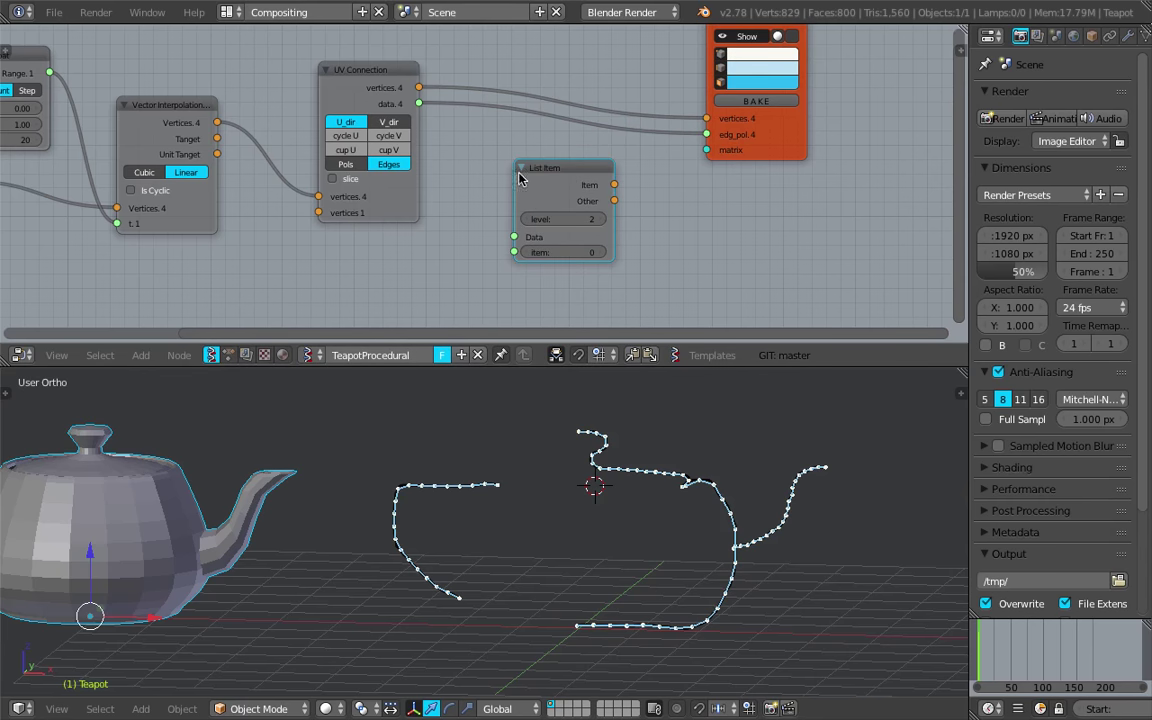
middle_drag(512, 168, 560, 183)
Insert List Item between Vector Interpolation and UV Connection and set its level to 1
drag(438, 85, 650, 48)
mouse_move(582, 208)
mouse_down()
mouse_move(420, 202)
mouse_move(364, 230)
mouse_move(393, 147)
mouse_move(384, 135)
mouse_up()
click(366, 169)
scroll(391, 172, up, 3)
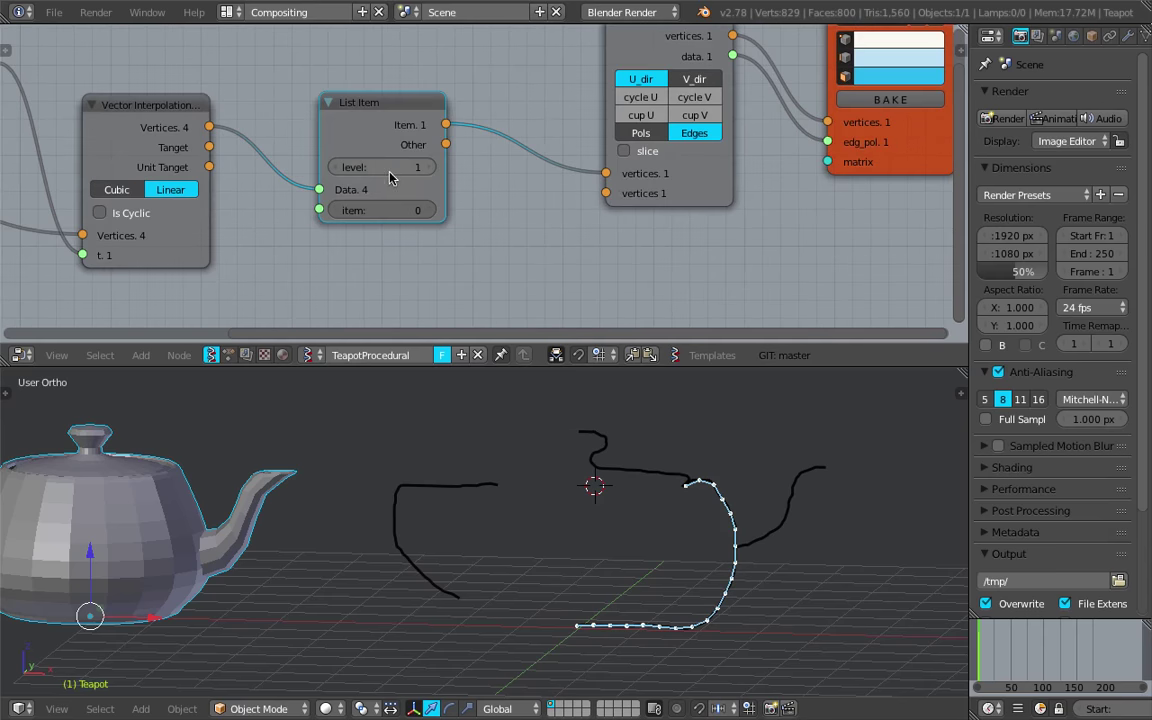
drag(352, 105, 370, 93)
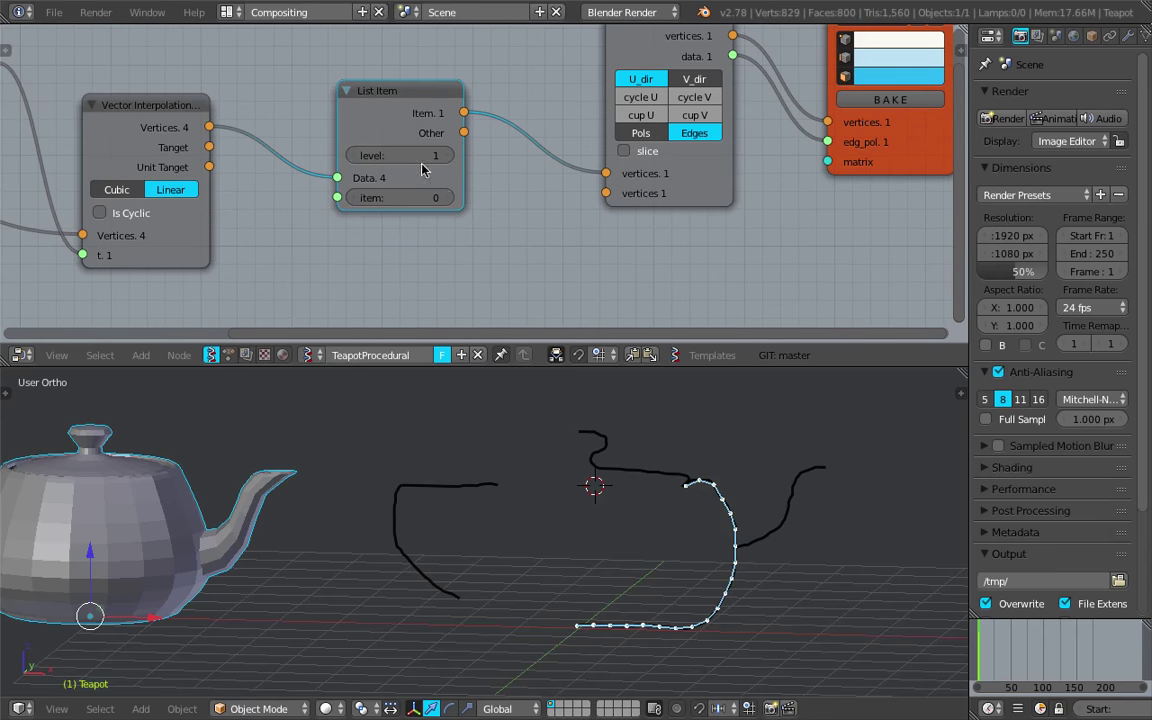
Cycle the List Item node's item value between 0 and 3 to preview each stroke, ending at 0
click(445, 198)
click(445, 198)
click(445, 198)
click(362, 204)
click(362, 204)
click(362, 204)
click(445, 198)
click(445, 198)
click(445, 198)
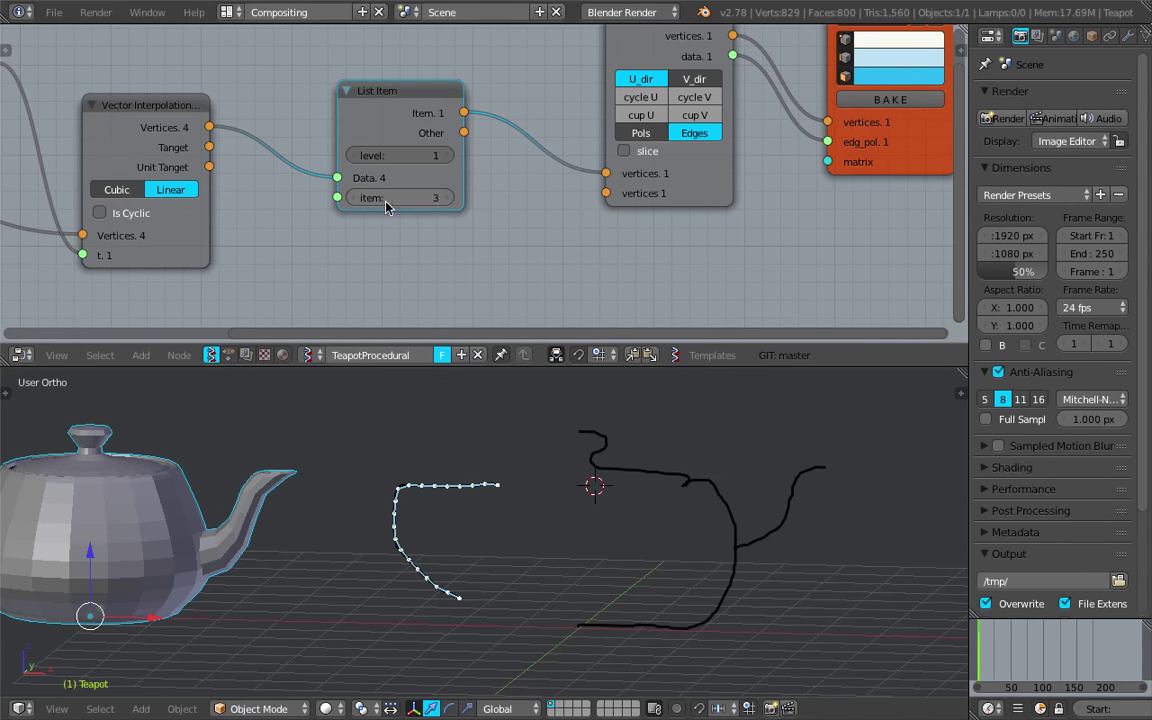
click(362, 200)
click(362, 200)
click(362, 198)
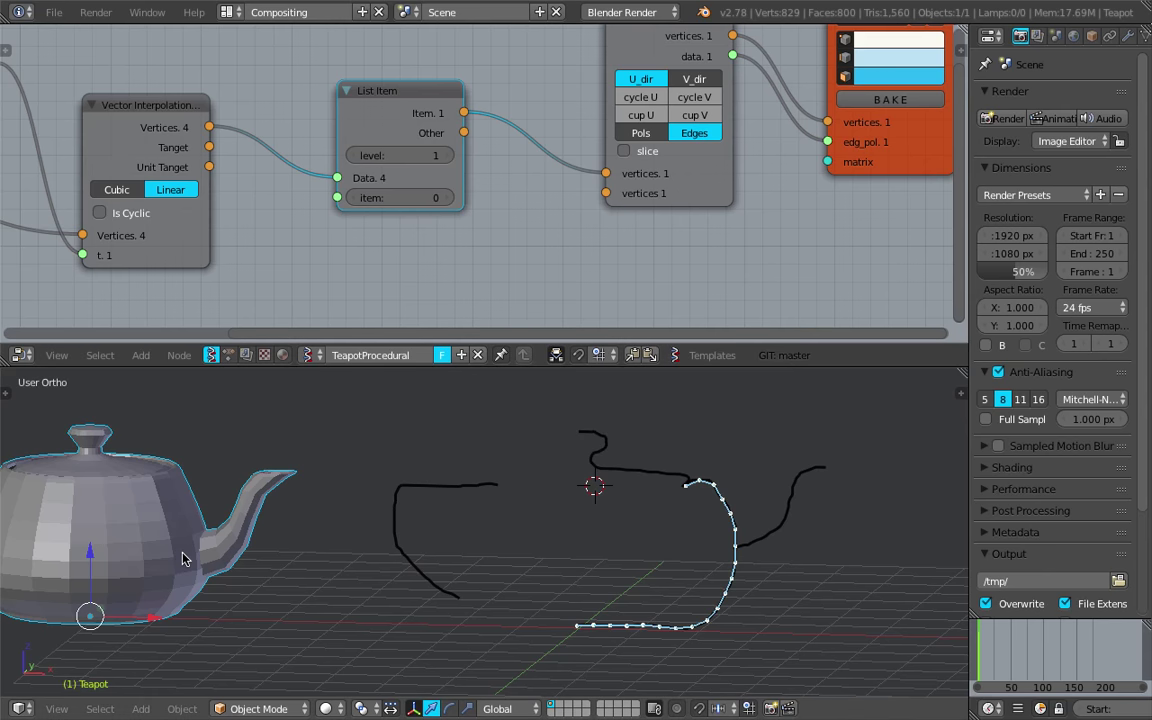
Move Viewer Draw farther away from UV Connection to make room for another node
middle_drag(183, 552, 154, 563)
scroll(156, 563, down, 1)
scroll(478, 229, down, 3)
mouse_move(518, 205)
middle_down()
mouse_move(494, 202)
mouse_move(381, 245)
middle_up()
drag(679, 189, 881, 169)
mouse_move(486, 101)
mouse_down()
mouse_move(440, 100)
mouse_move(472, 80)
mouse_up()
middle_drag(637, 101, 558, 154)
drag(799, 114, 835, 113)
Add a Lathe node above the gap between UV Connection and Viewer Draw, moving Viewer Draw farther aside
key(shift+a)
click(640, 86)
text(UV Connection)
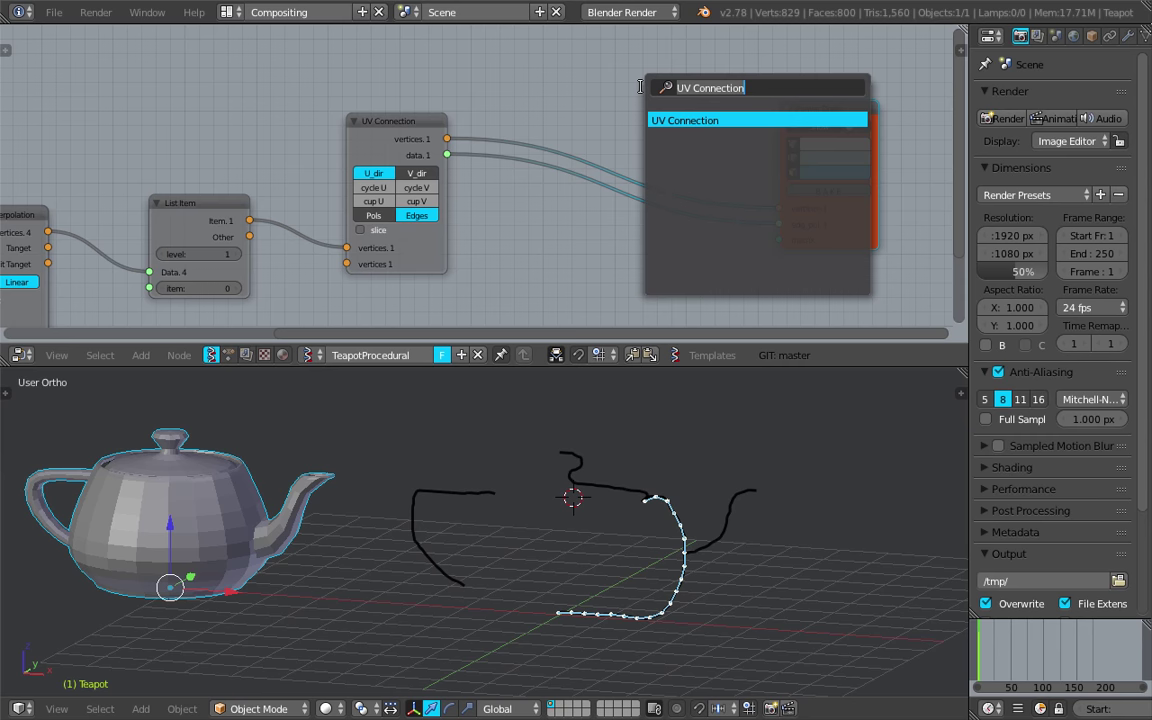
key(ctrl+a)
text(lathe)
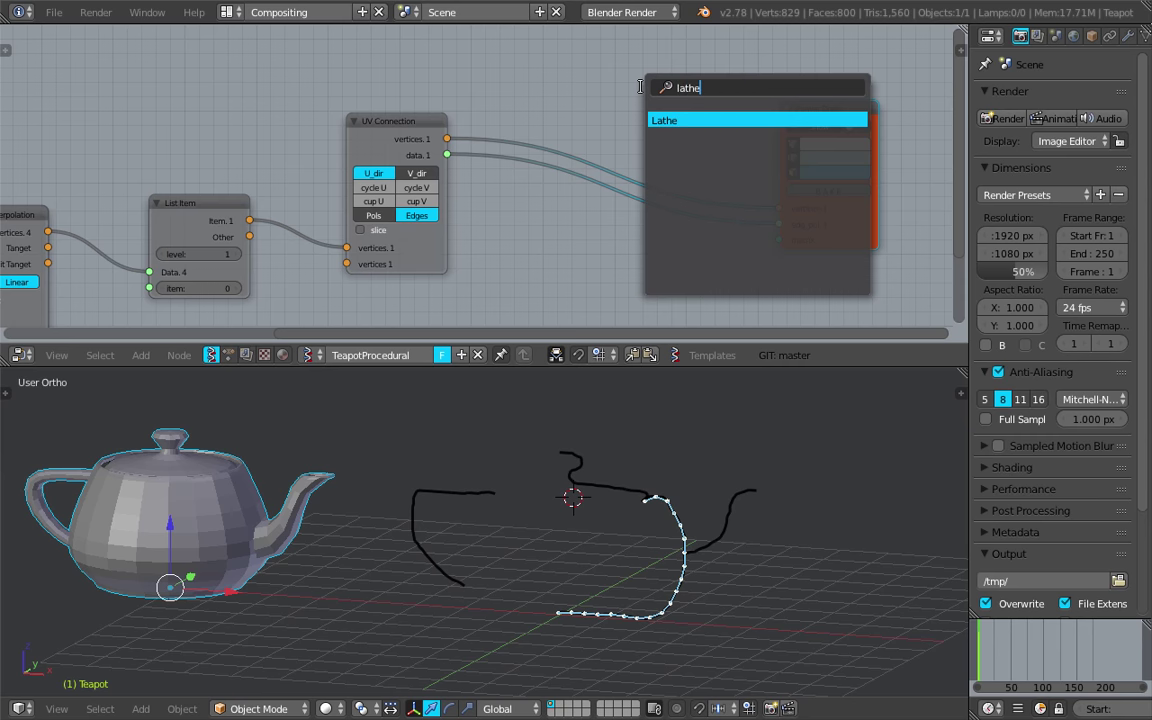
key(Return)
click(625, 274)
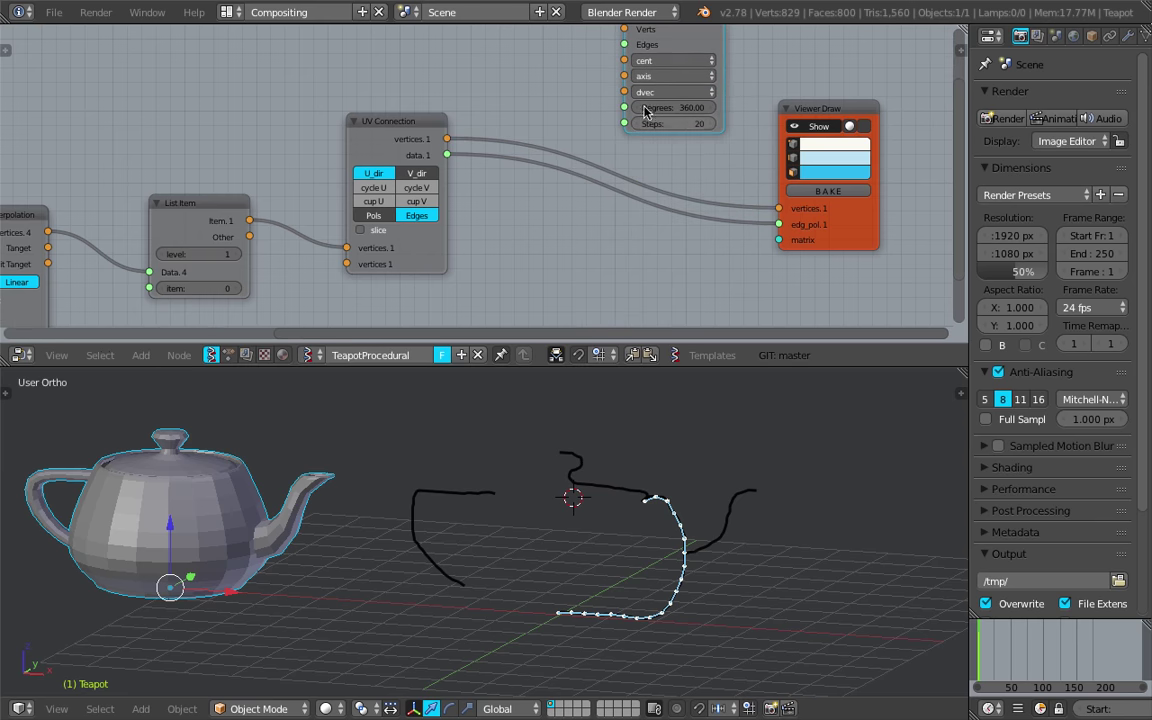
middle_drag(643, 106, 612, 138)
drag(787, 137, 846, 101)
middle_drag(635, 74, 607, 121)
Connect UV Connection's vertices and data through Lathe to Viewer Draw's vertices and edg_pol inputs, and save the file
key(ctrl+s)
click(606, 121)
mouse_move(389, 217)
mouse_down()
mouse_move(531, 119)
mouse_move(565, 107)
mouse_move(552, 137)
mouse_move(566, 122)
mouse_up()
mouse_move(666, 55)
mouse_down()
mouse_move(777, 250)
mouse_move(730, 185)
mouse_move(703, 250)
mouse_move(777, 266)
mouse_up()
drag(608, 60, 553, 161)
key(ctrl+s)
click(590, 519)
middle_drag(592, 521, 645, 563)
scroll(645, 563, up, 3)
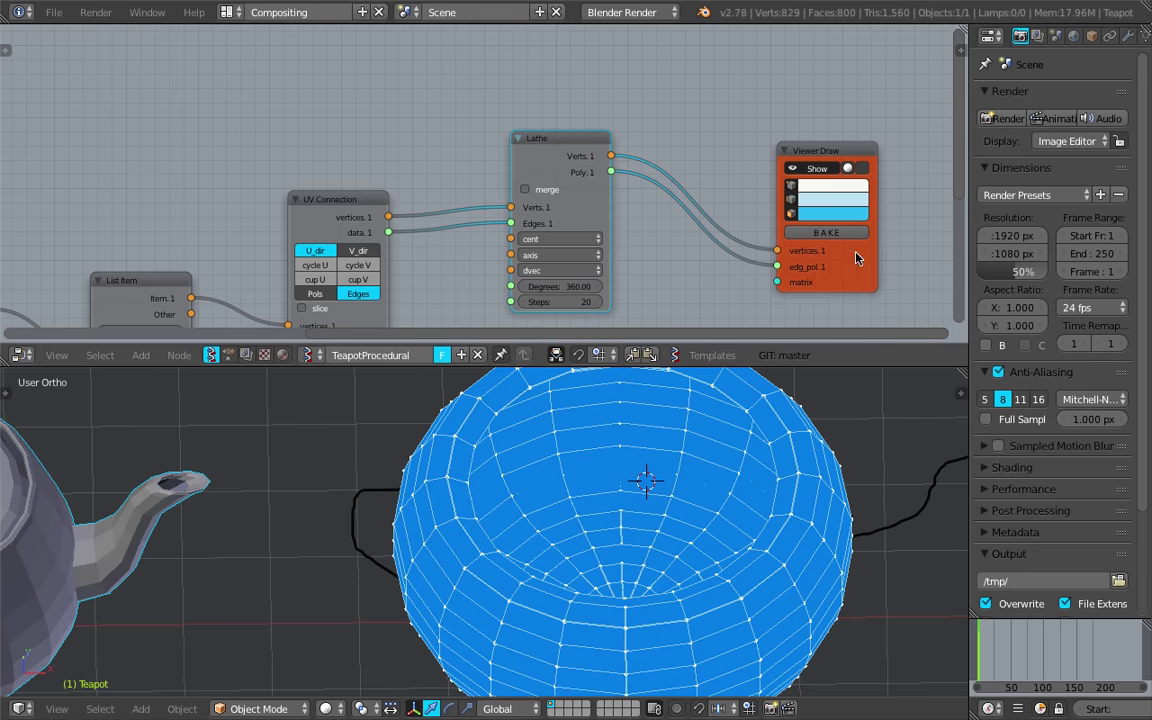
Turn on shading in the Viewer Draw node, save the file and reposition the Viewer Draw and Lathe nodes
click(858, 171)
scroll(694, 617, down, 1)
mouse_move(694, 617)
middle_down()
mouse_move(689, 452)
mouse_move(592, 614)
mouse_move(520, 615)
mouse_move(555, 598)
mouse_move(650, 598)
mouse_move(601, 564)
mouse_move(677, 570)
middle_up()
scroll(686, 538, down, 1)
key(ctrl+s)
click(676, 568)
mouse_move(653, 517)
middle_down()
mouse_move(621, 511)
mouse_move(564, 467)
middle_up()
mouse_move(825, 150)
mouse_down()
mouse_move(793, 146)
mouse_move(735, 73)
mouse_up()
drag(550, 158, 529, 127)
middle_drag(529, 127, 595, 59)
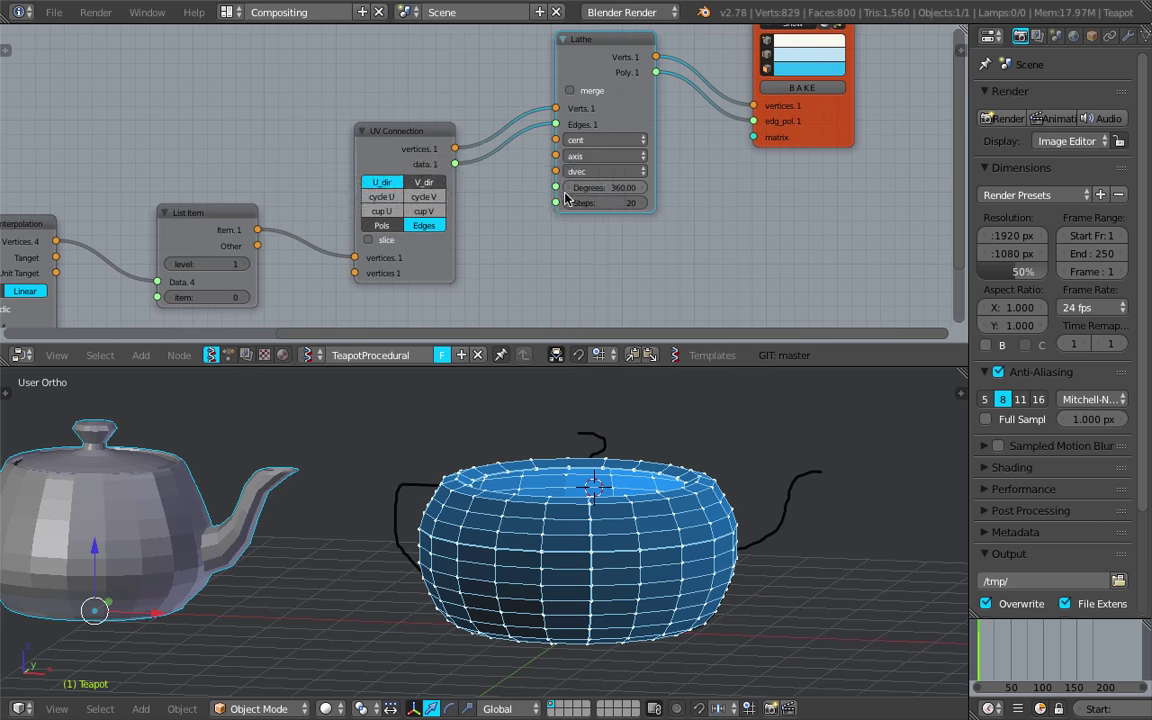
Set the Lathe node's Steps to 16
key(Return)
mouse_move(662, 476)
middle_down()
mouse_move(682, 448)
mouse_move(654, 493)
middle_up()
click(642, 204)
click(642, 204)
click(642, 203)
click(642, 203)
scroll(690, 240, down, 2)
drag(752, 141, 768, 131)
middle_drag(675, 206, 704, 168)
middle_drag(579, 448, 586, 469)
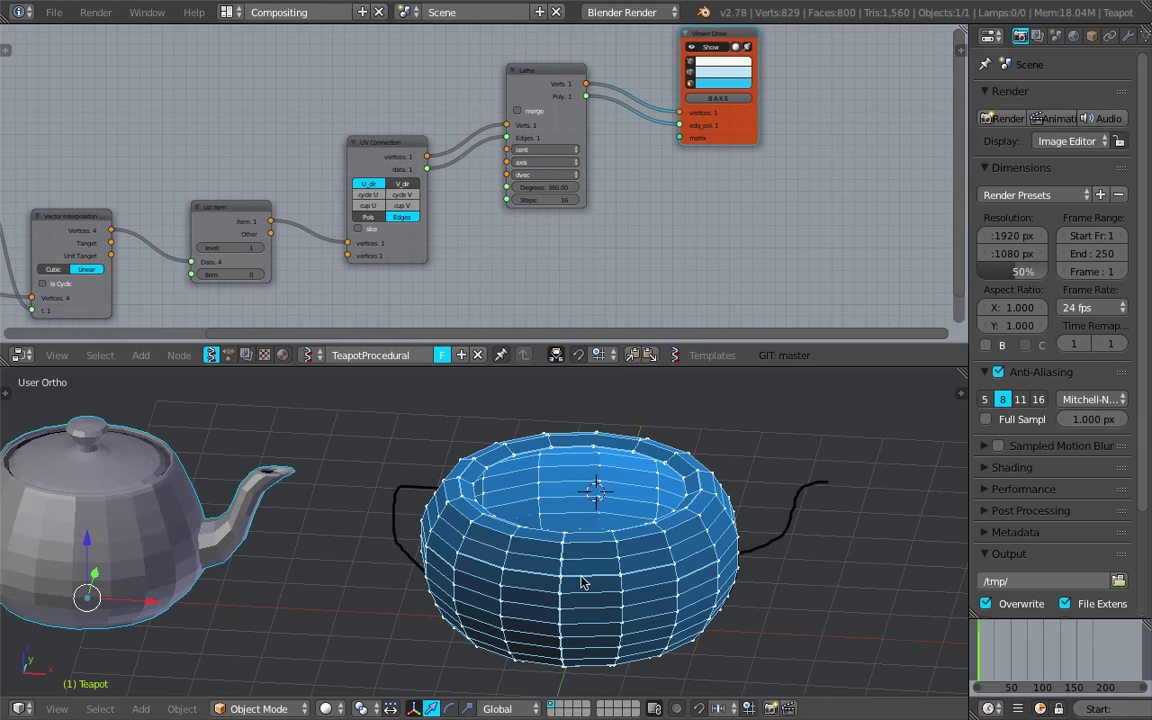
Move the List Item, UV Connection, Lathe and Viewer Draw nodes up to free space below them
drag(743, 132, 756, 134)
drag(539, 74, 561, 62)
drag(371, 145, 428, 60)
drag(239, 211, 313, 116)
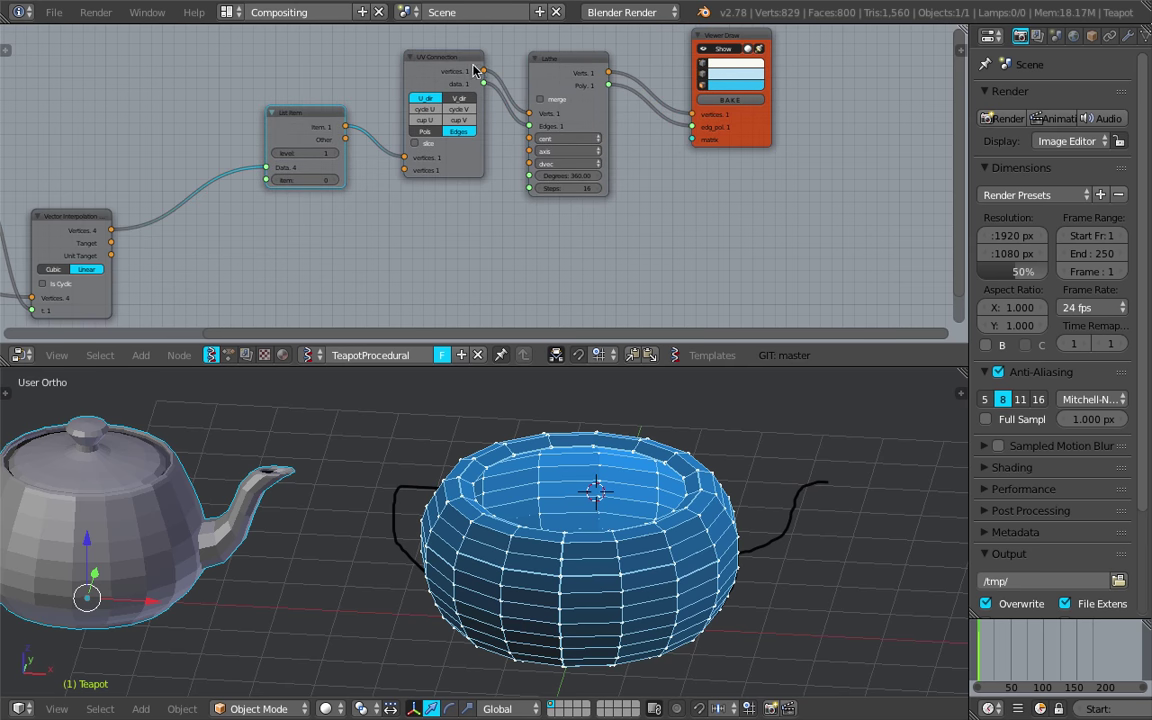
Duplicate List Item, UV Connection and Lathe below the originals and feed the copied List Item from Vector Interpolation's Vertices
key(shift+d)
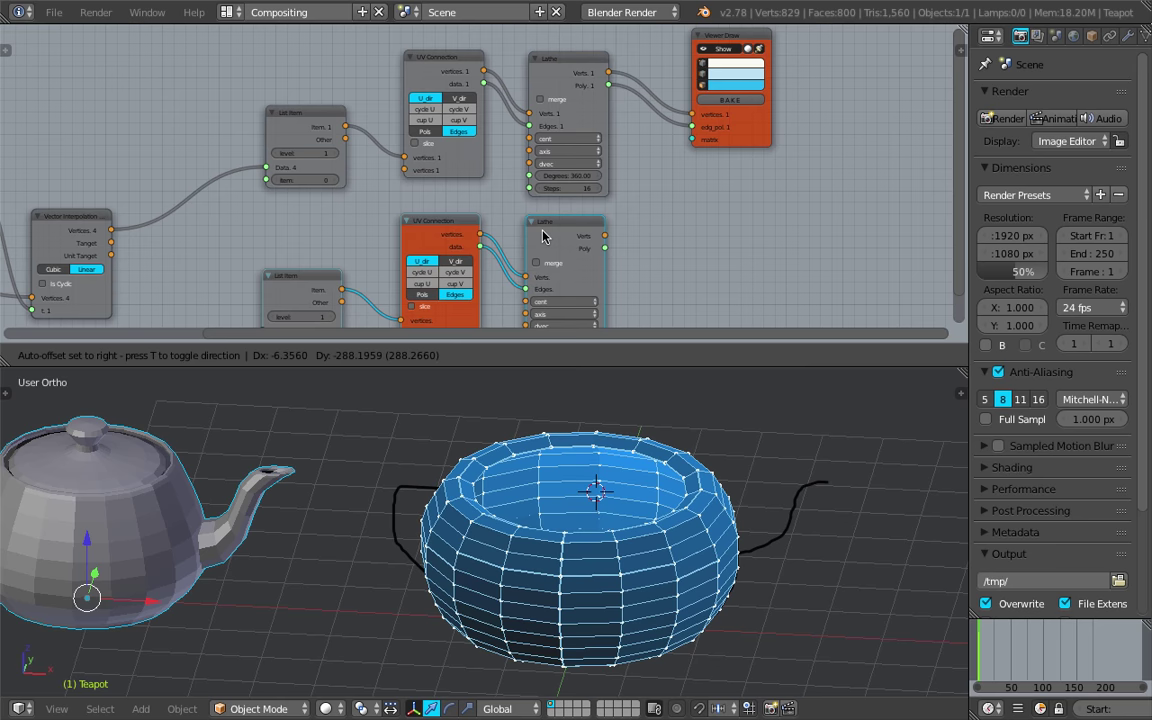
click(545, 226)
drag(746, 138, 750, 278)
middle_drag(482, 287, 568, 231)
drag(199, 174, 349, 274)
middle_drag(347, 235, 298, 208)
scroll(298, 208, up, 3)
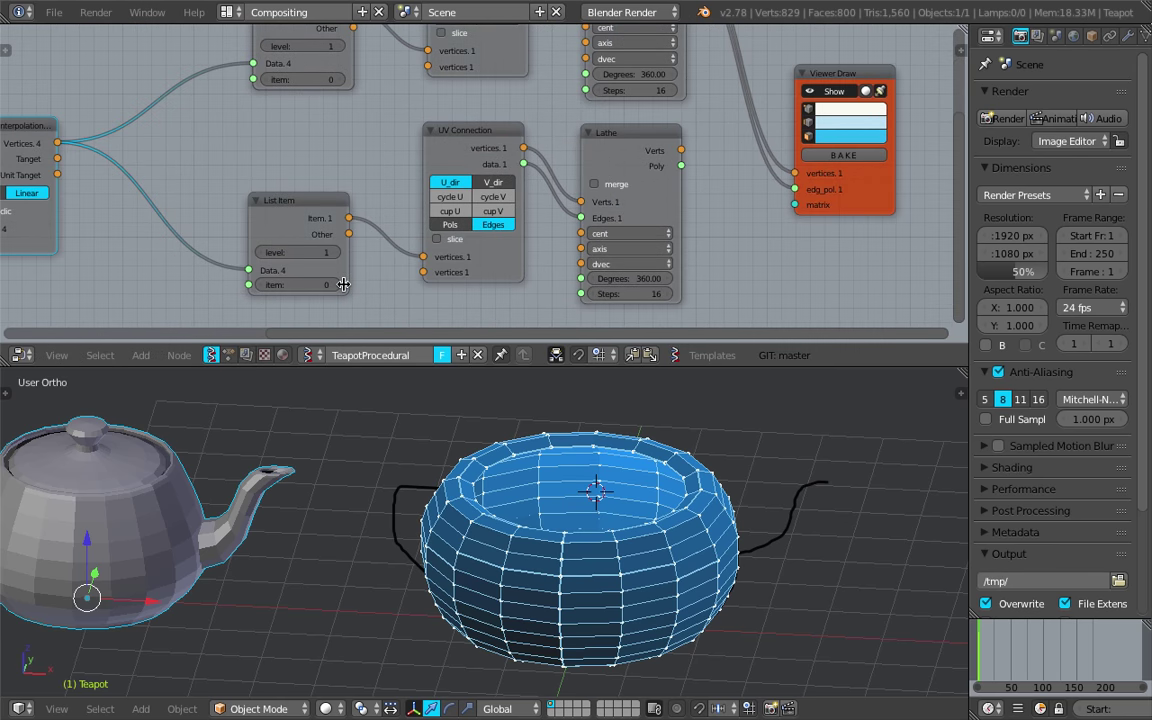
Set the duplicated List Item's item to 1 and change the Viewer Draw node's face colour to pink
mouse_move(682, 151)
mouse_down()
mouse_move(771, 175)
mouse_move(765, 182)
mouse_up()
drag(876, 200, 833, 69)
scroll(633, 191, down, 3)
middle_drag(825, 108, 621, 196)
mouse_move(630, 155)
mouse_down()
mouse_move(646, 135)
mouse_move(639, 164)
mouse_up()
click(618, 91)
Duplicate Viewer Draw beside the second Lathe node and connect that Lathe's Verts and Poly outputs to it
key(shift+d)
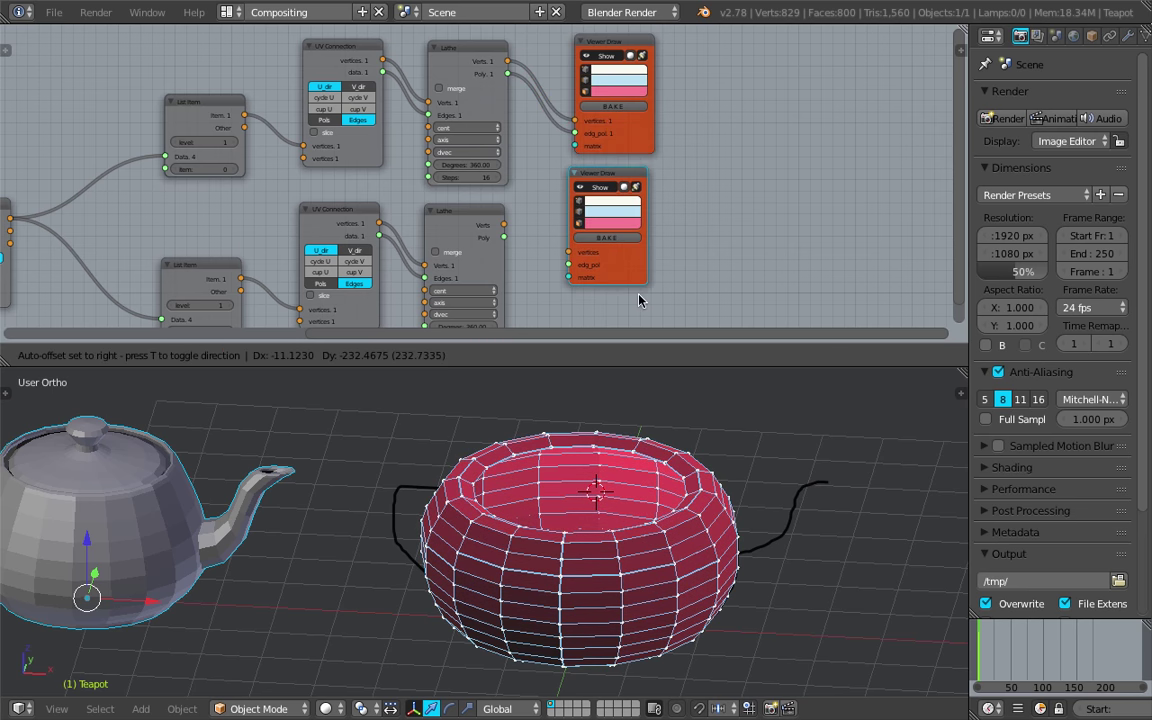
click(634, 332)
mouse_move(522, 240)
mouse_down()
mouse_move(573, 314)
mouse_move(508, 222)
mouse_move(562, 277)
mouse_up()
Change the duplicated Viewer Draw node's face colour to purple
middle_drag(431, 264, 456, 173)
scroll(458, 172, up, 1)
click(640, 142)
drag(705, 220, 717, 219)
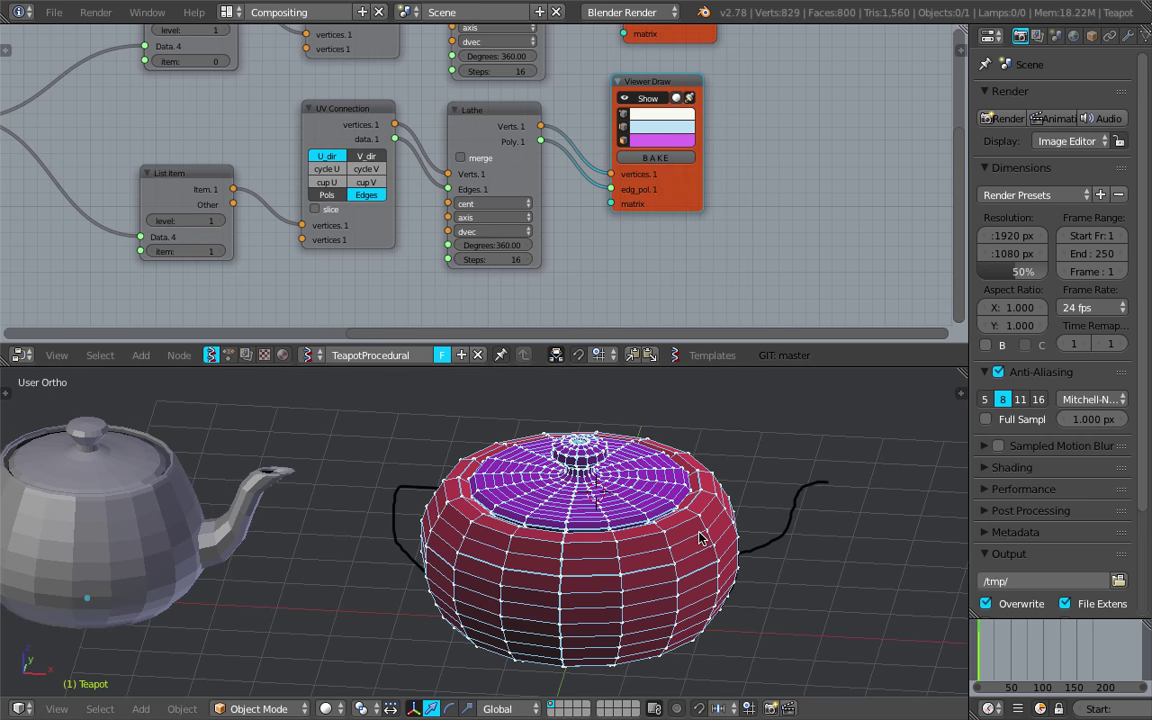
Hide the vertex display in both Viewer Draw nodes
middle_drag(707, 543, 692, 525)
click(624, 114)
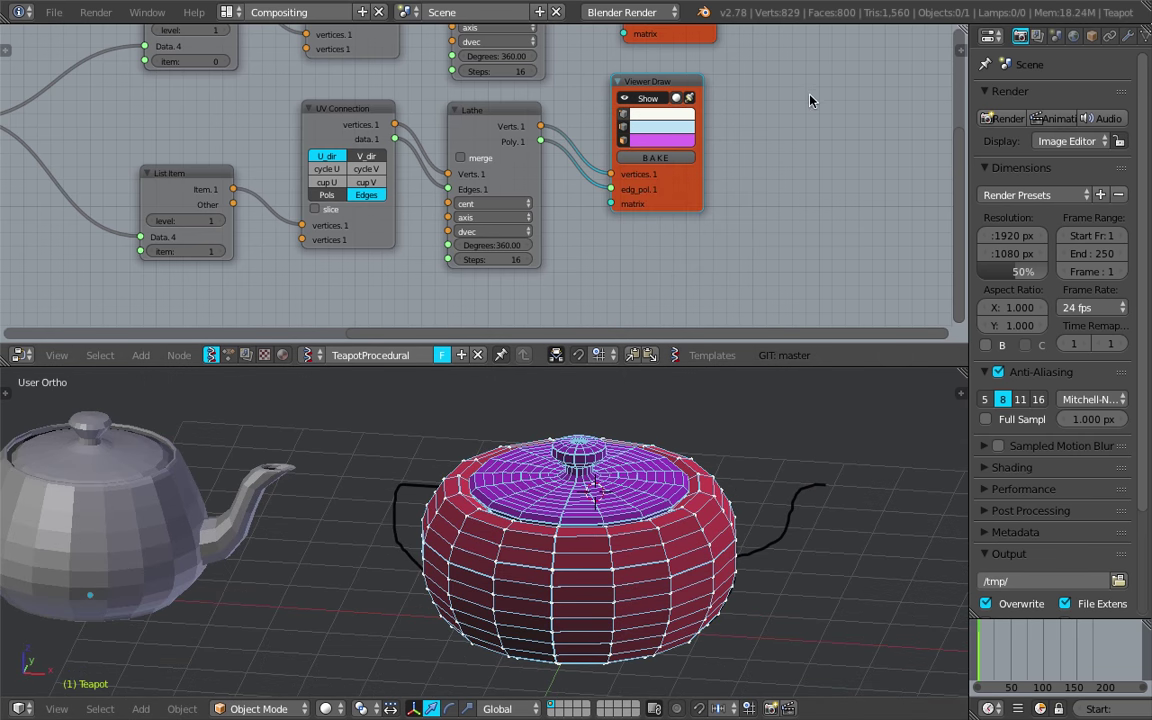
middle_drag(810, 96, 800, 198)
click(612, 215)
middle_drag(841, 149, 844, 211)
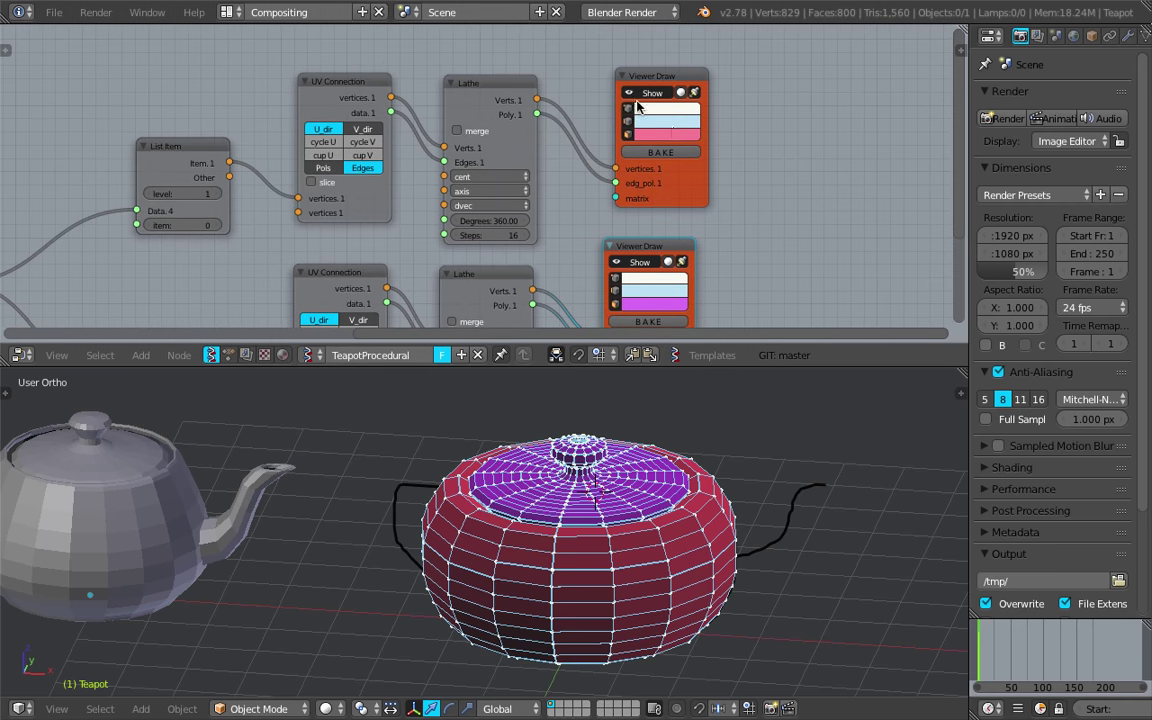
middle_drag(747, 213, 756, 128)
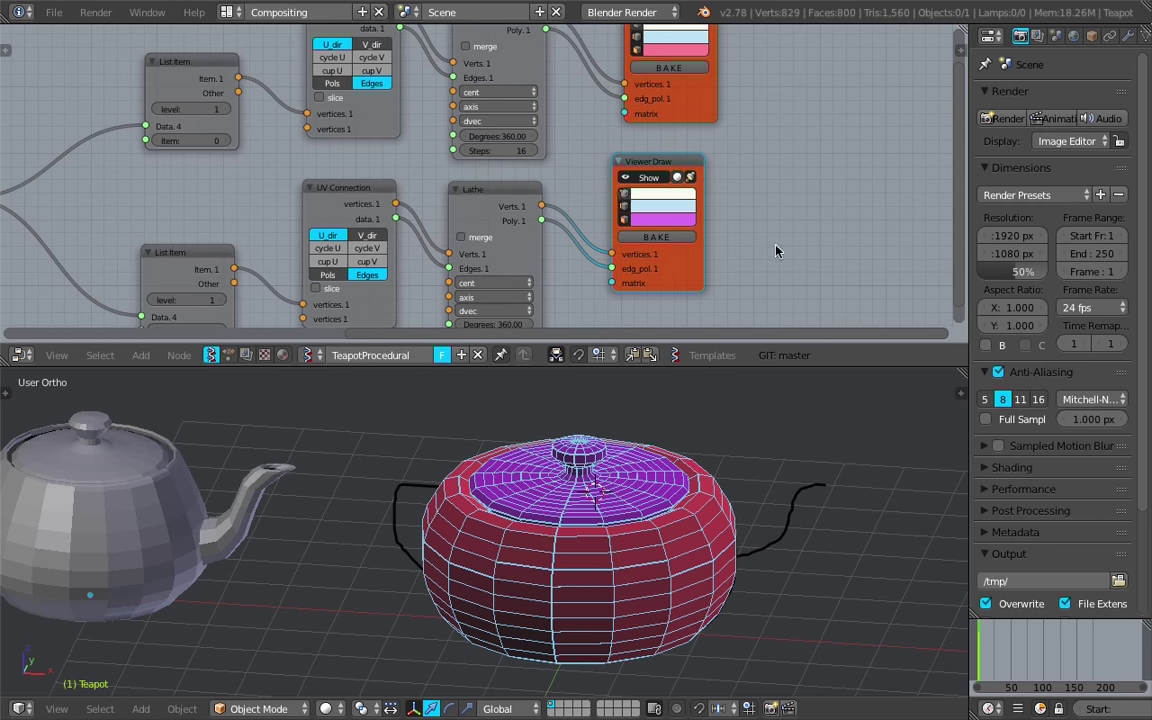
click(624, 198)
Save the file over the existing one
middle_drag(728, 246, 742, 160)
middle_drag(676, 480, 726, 440)
scroll(652, 545, down, 4)
middle_drag(652, 556, 608, 530)
key(ctrl+s)
click(676, 555)
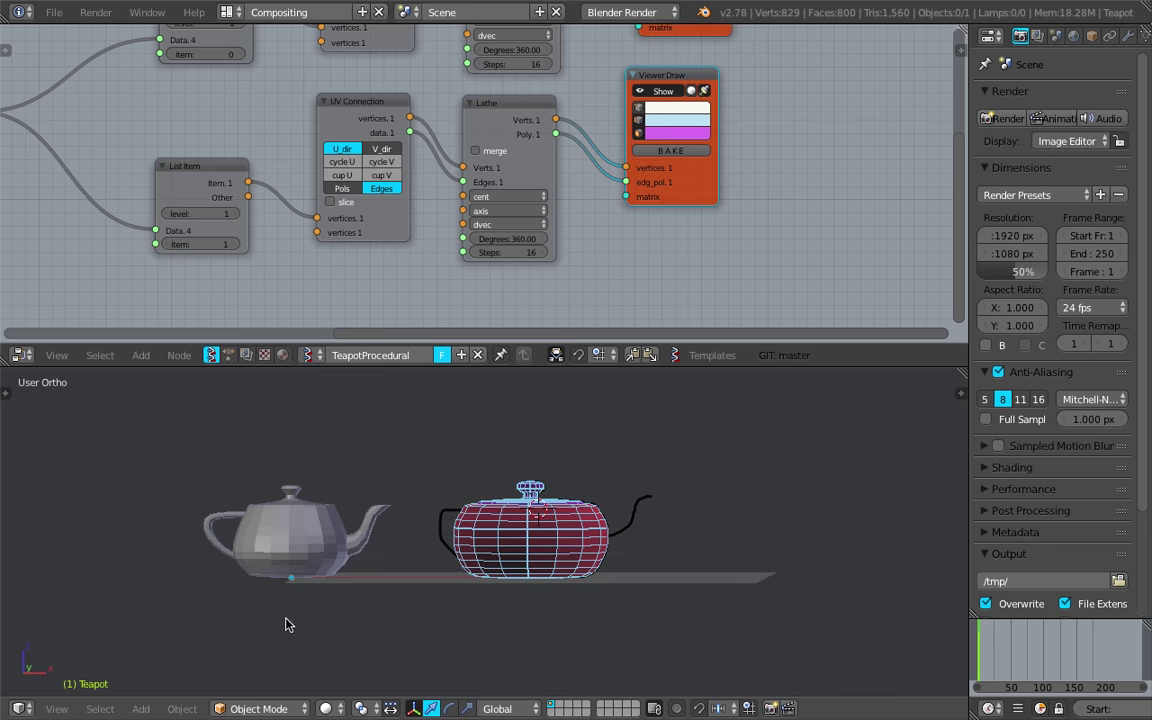
Examine the lathed body and lid beside the grey reference teapot from the side, and save the file
click(57, 708)
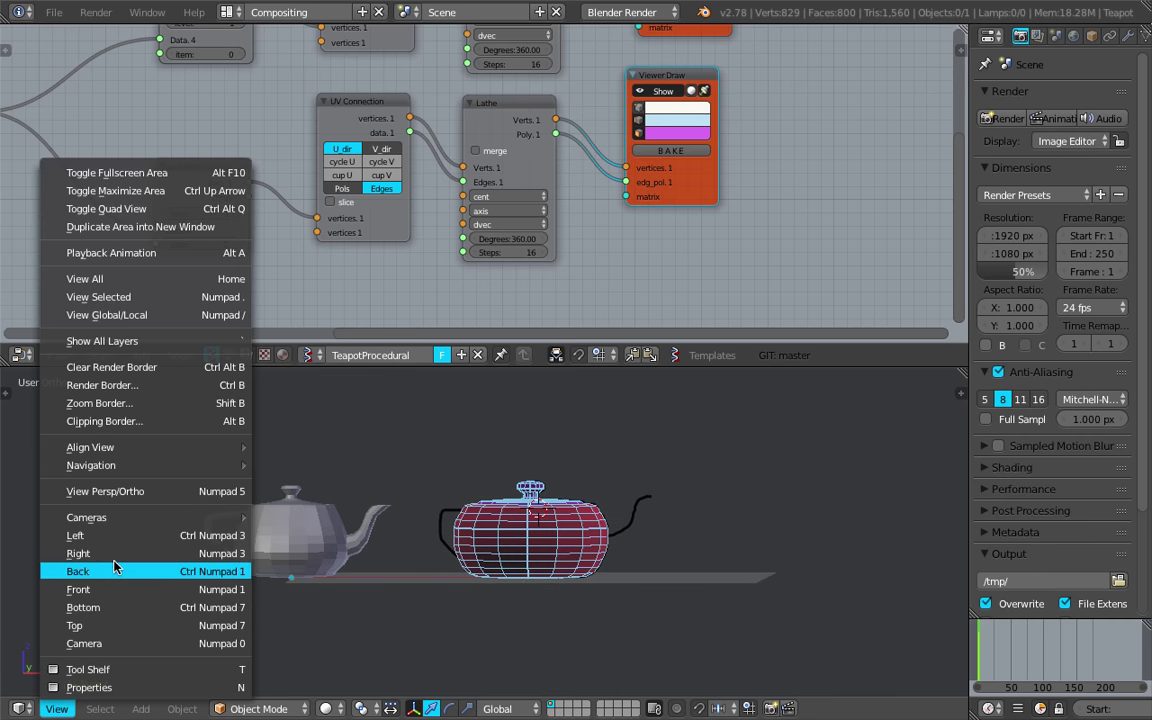
scroll(511, 510, up, 3)
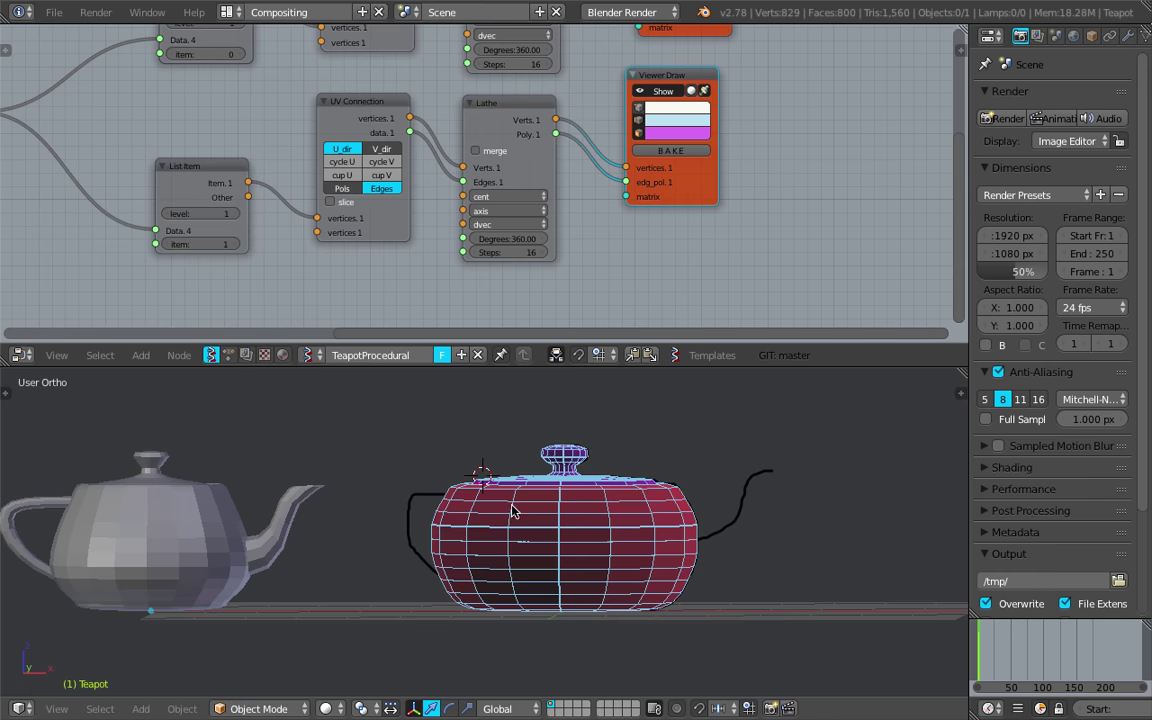
middle_drag(511, 513, 578, 510)
scroll(578, 510, down, 1)
scroll(577, 508, up, 1)
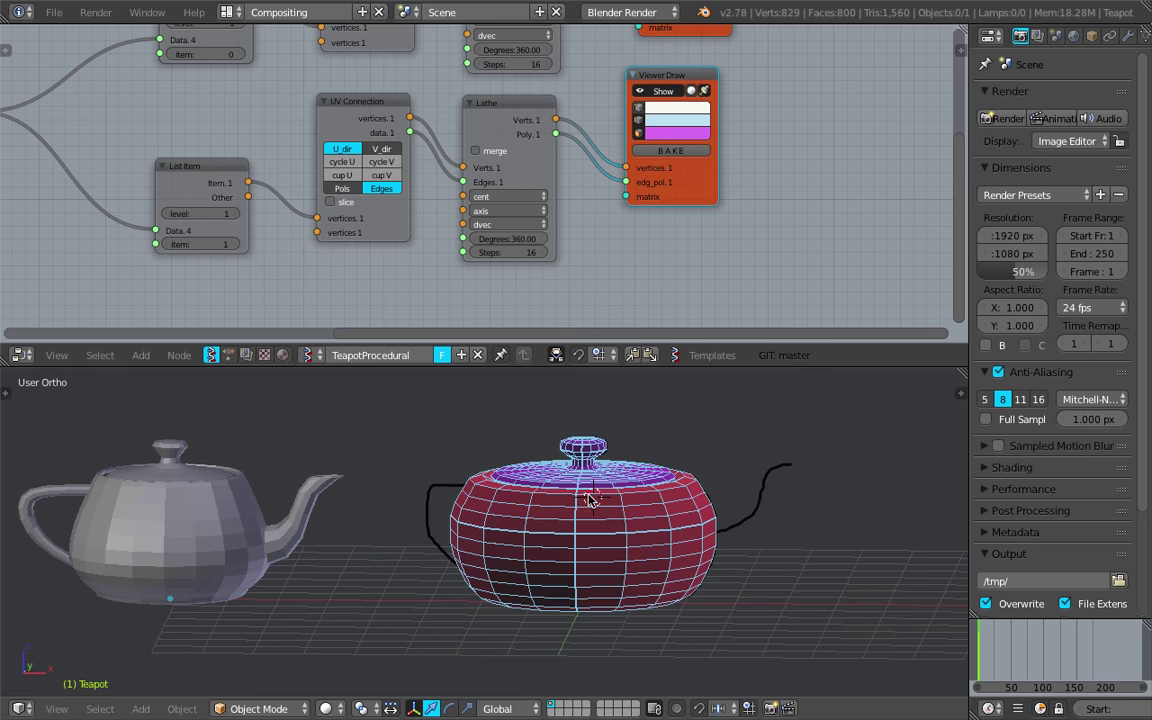
middle_drag(592, 496, 609, 487)
middle_drag(672, 514, 672, 526)
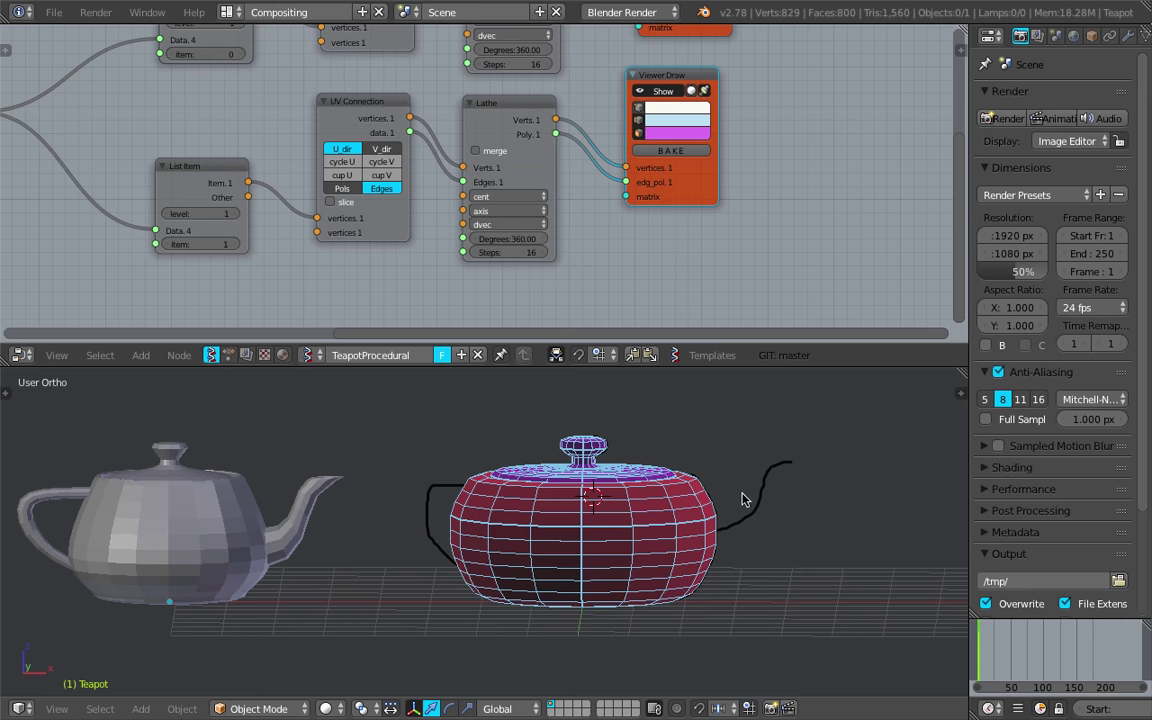
middle_drag(614, 520, 649, 494)
key(ctrl+s)
click(656, 489)
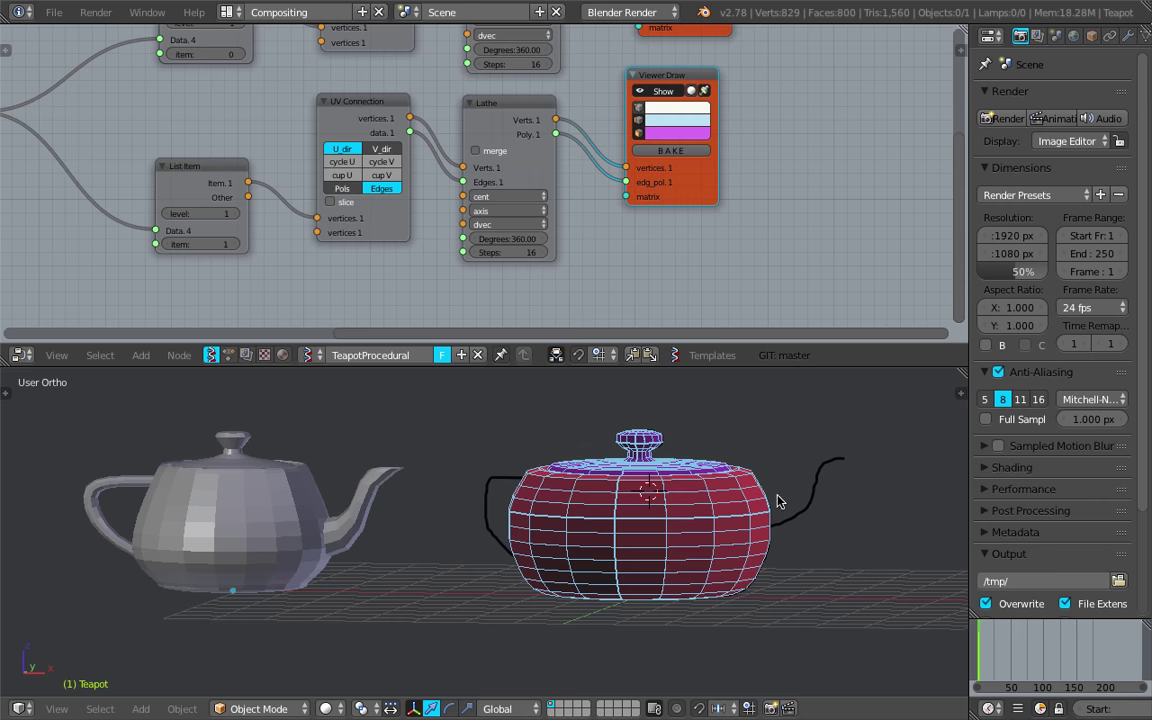
middle_drag(497, 494, 484, 521)
mouse_move(745, 549)
middle_down()
mouse_move(633, 545)
mouse_move(617, 525)
mouse_move(779, 517)
mouse_move(674, 535)
mouse_move(742, 529)
middle_up()
key(ctrl+s)
click(733, 529)
Save the file and move the second Viewer Draw node farther away from its Lathe node
scroll(553, 275, down, 5)
middle_drag(550, 274, 603, 249)
key(ctrl+s)
click(603, 248)
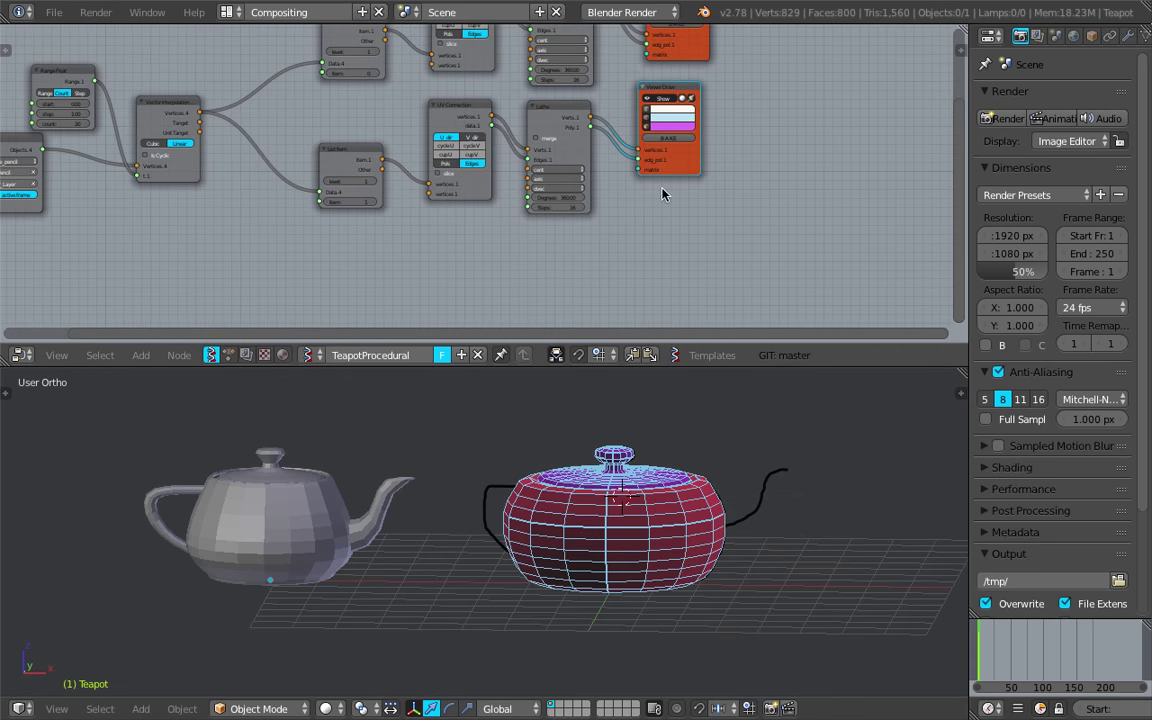
drag(692, 167, 725, 175)
middle_drag(534, 252, 586, 211)
scroll(586, 211, up, 1)
middle_drag(511, 230, 512, 206)
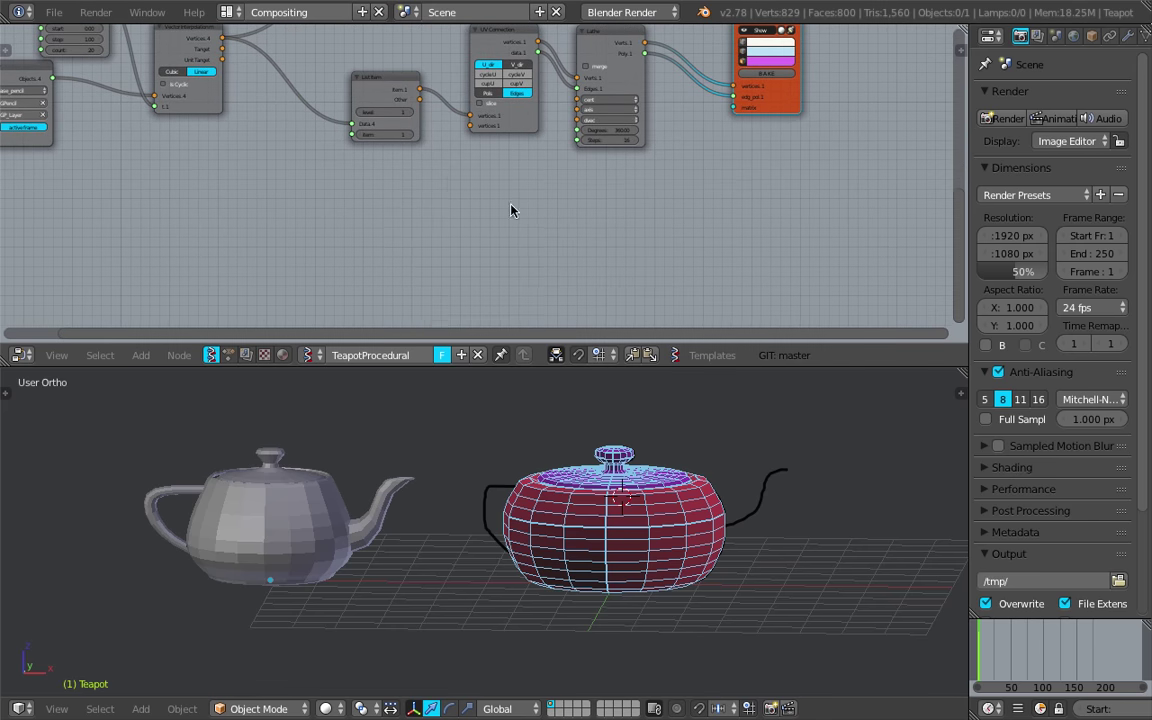
Add a Matrix Tube node below the second Lathe row
key(shift+a)
click(511, 206)
text(tube)
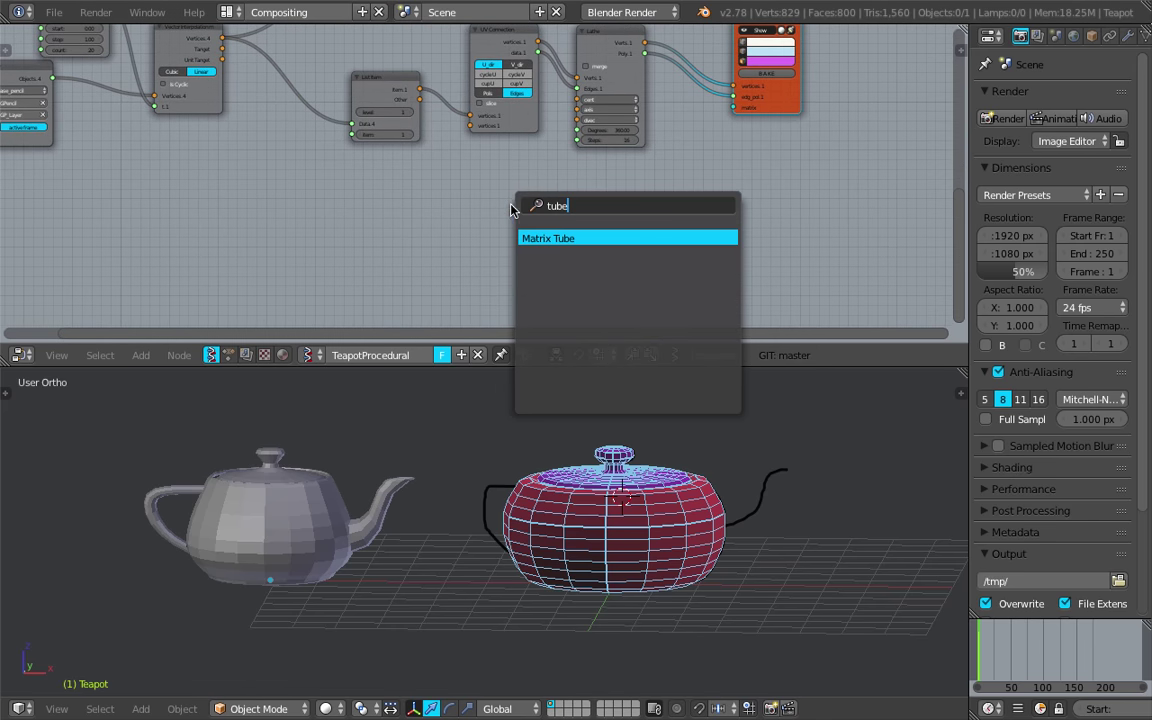
key(Return)
click(568, 212)
Add a Pipe node below the second Lathe row and place the Matrix Tube node beyond it
key(alt+space)
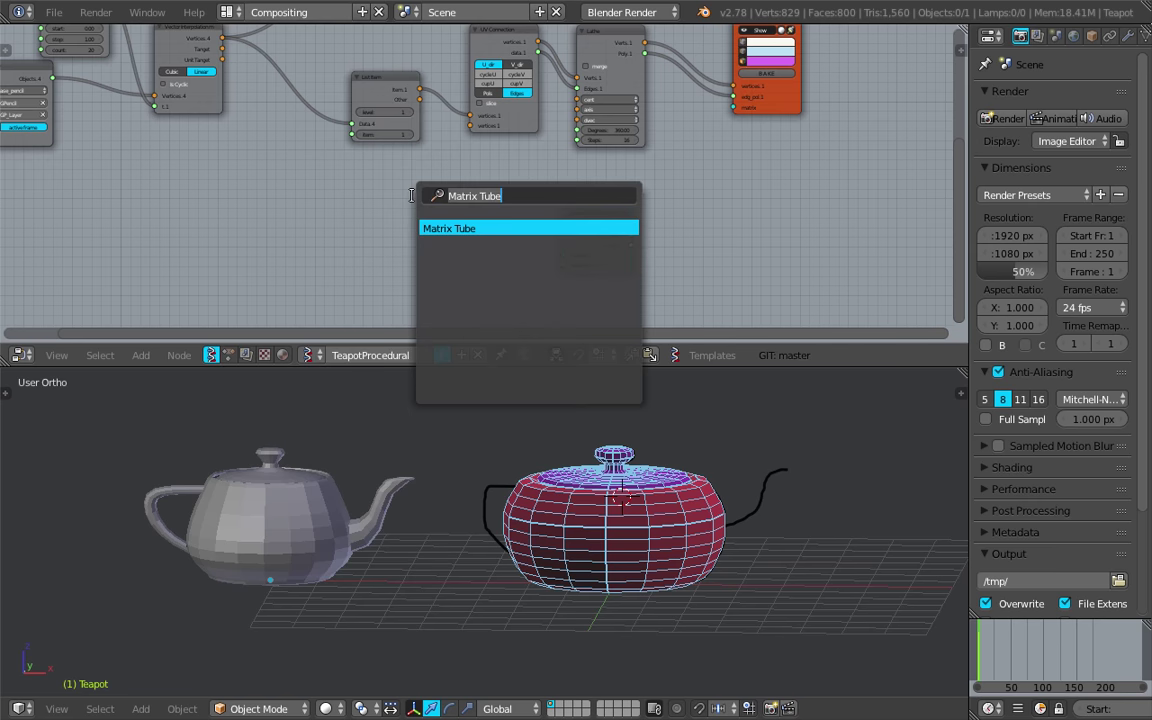
text(pip)
key(Return)
click(432, 200)
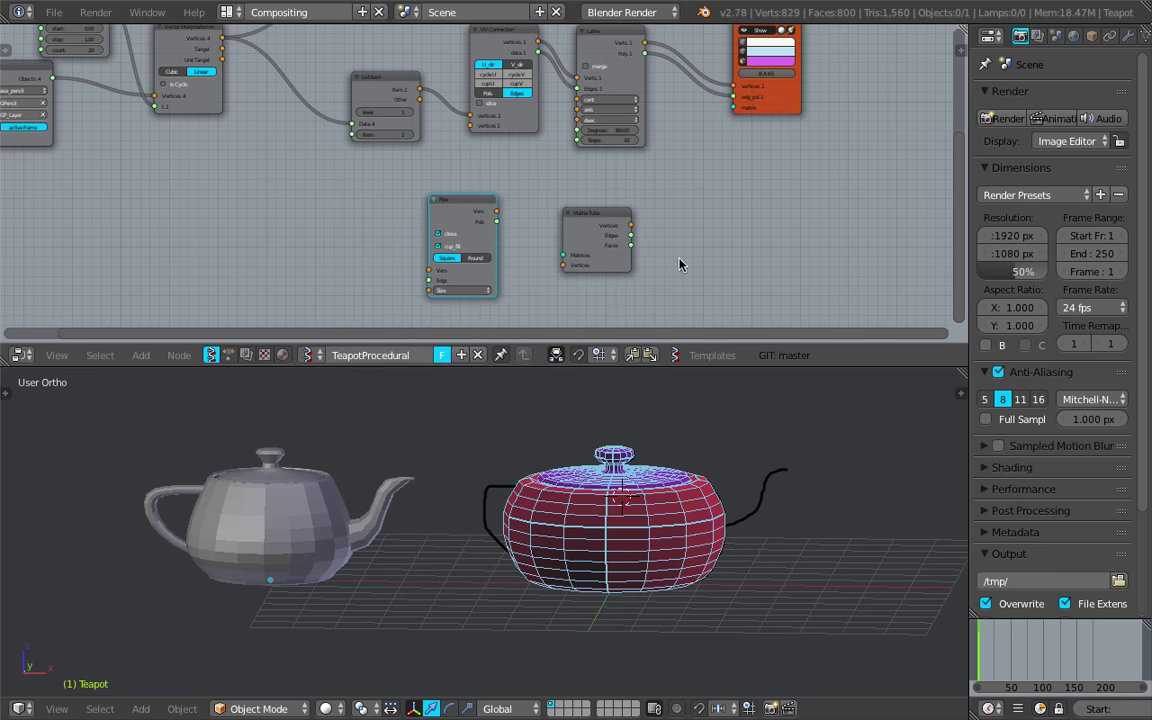
drag(617, 218, 911, 241)
drag(439, 197, 610, 197)
drag(881, 235, 761, 212)
Duplicate the second row's List Item and UV Connection nodes into a new row below
scroll(675, 218, up, 3)
middle_drag(416, 171, 405, 166)
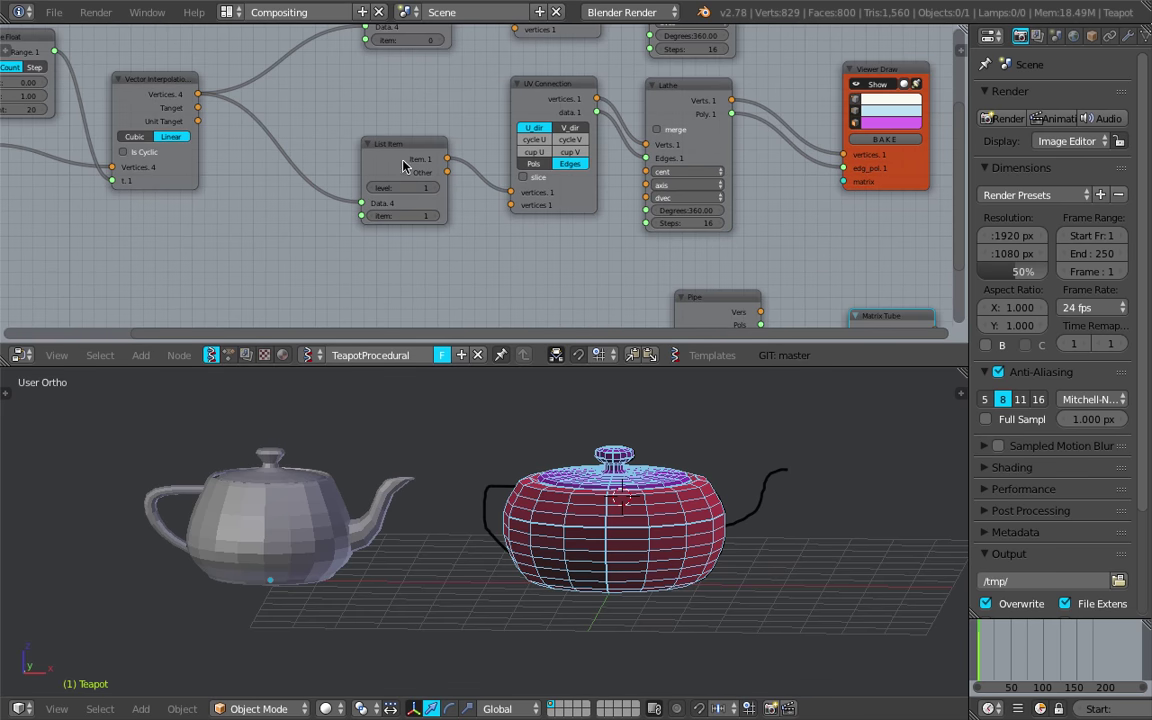
drag(377, 143, 328, 114)
key(shift+d)
click(333, 338)
middle_drag(548, 80, 542, 56)
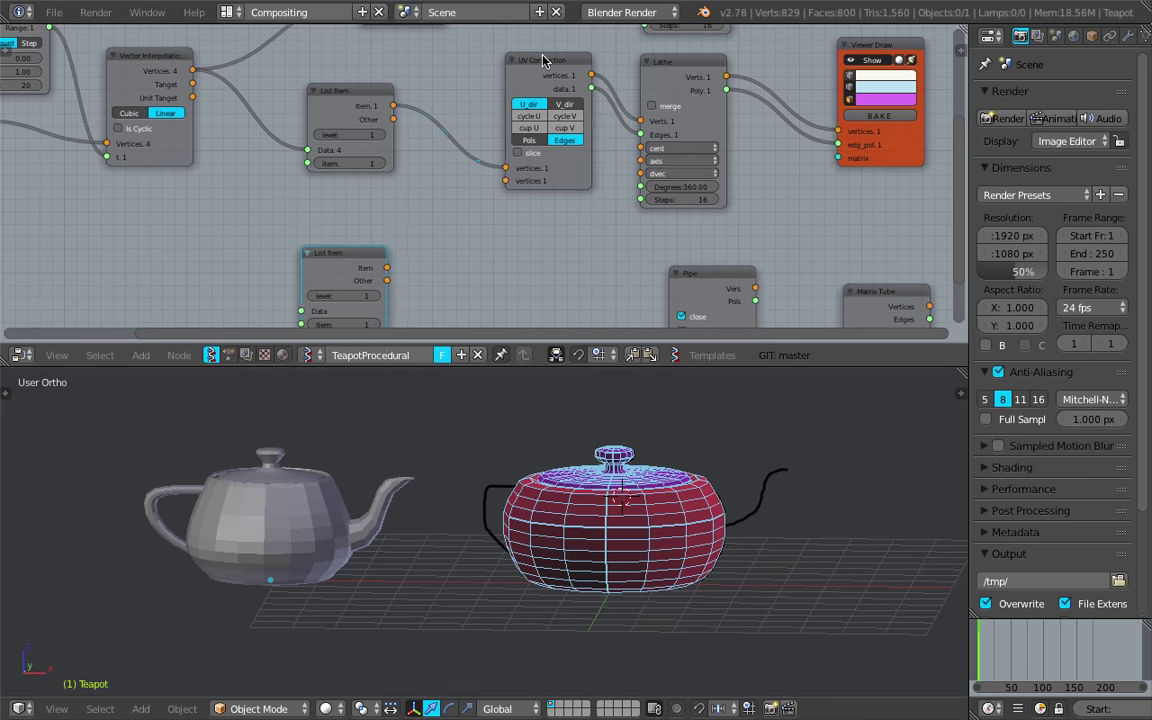
key(shift+d)
click(419, 205)
scroll(417, 162, down, 3)
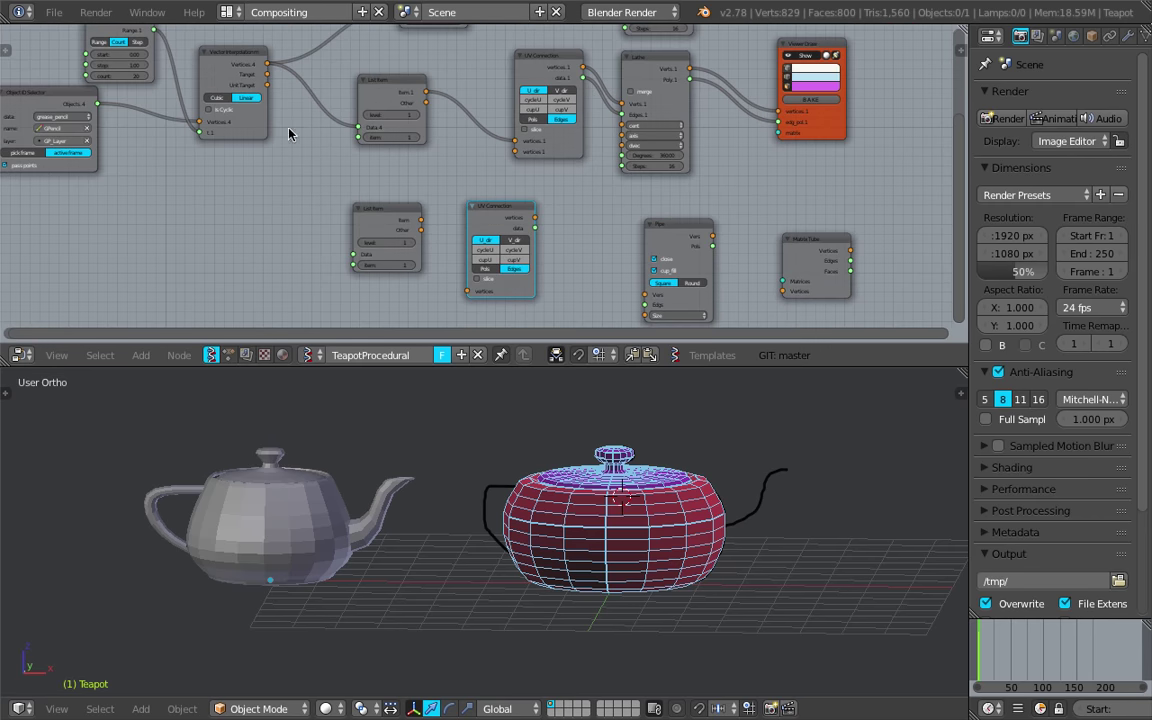
Connect Vector Interpolation's Vertices to the new List Item, set its item to 2, and link it to the new UV Connection
drag(267, 66, 465, 321)
scroll(405, 238, up, 2)
drag(378, 235, 362, 220)
middle_drag(335, 170, 284, 135)
drag(450, 183, 435, 183)
scroll(690, 220, down, 1)
middle_drag(700, 223, 527, 238)
scroll(530, 238, down, 1)
Duplicate the second Viewer Draw node into the new row and connect the new UV Connection's vertices and data to it
click(652, 115)
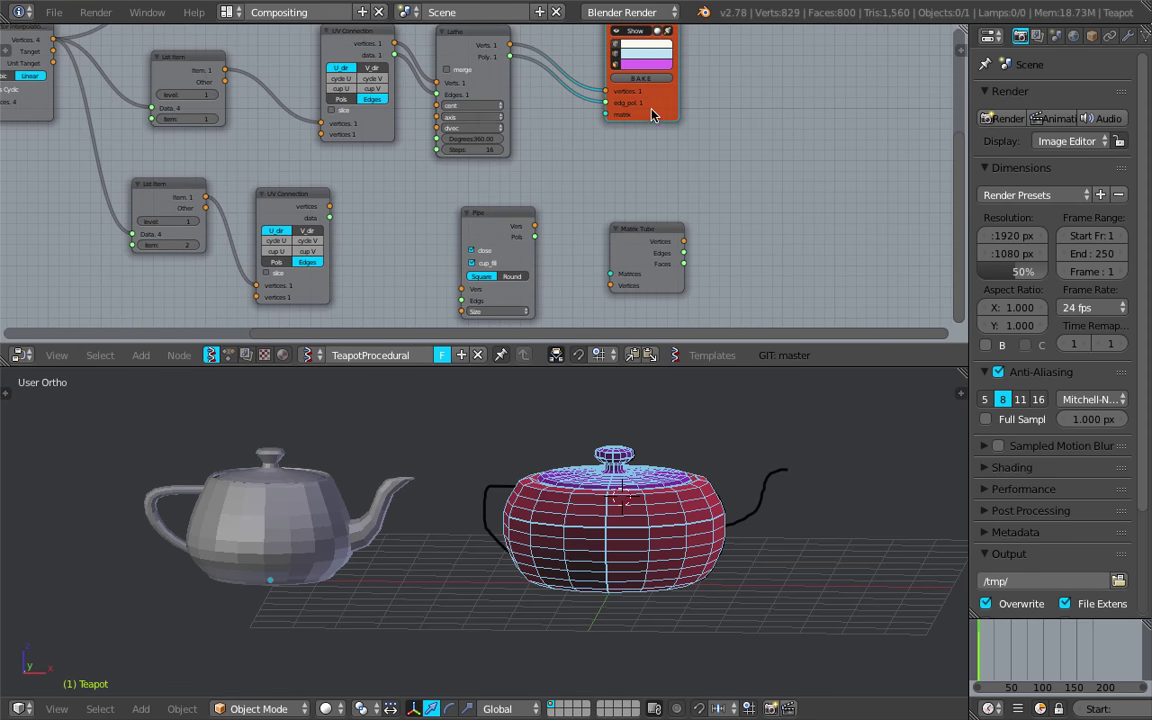
key(shift+d)
click(386, 290)
scroll(320, 228, up, 1)
drag(292, 215, 359, 278)
drag(291, 229, 359, 292)
Spread out the third row's Pipe, Matrix Tube and Viewer Draw nodes, and save the file
scroll(560, 463, up, 3)
drag(547, 222, 616, 205)
drag(687, 247, 780, 224)
middle_drag(577, 238, 594, 192)
drag(588, 176, 620, 178)
middle_drag(468, 198, 510, 156)
drag(509, 145, 504, 127)
drag(491, 101, 495, 202)
mouse_move(657, 122)
mouse_down()
mouse_move(661, 135)
mouse_move(659, 106)
mouse_up()
drag(473, 203, 491, 245)
drag(689, 204, 702, 194)
key(ctrl+s)
click(703, 196)
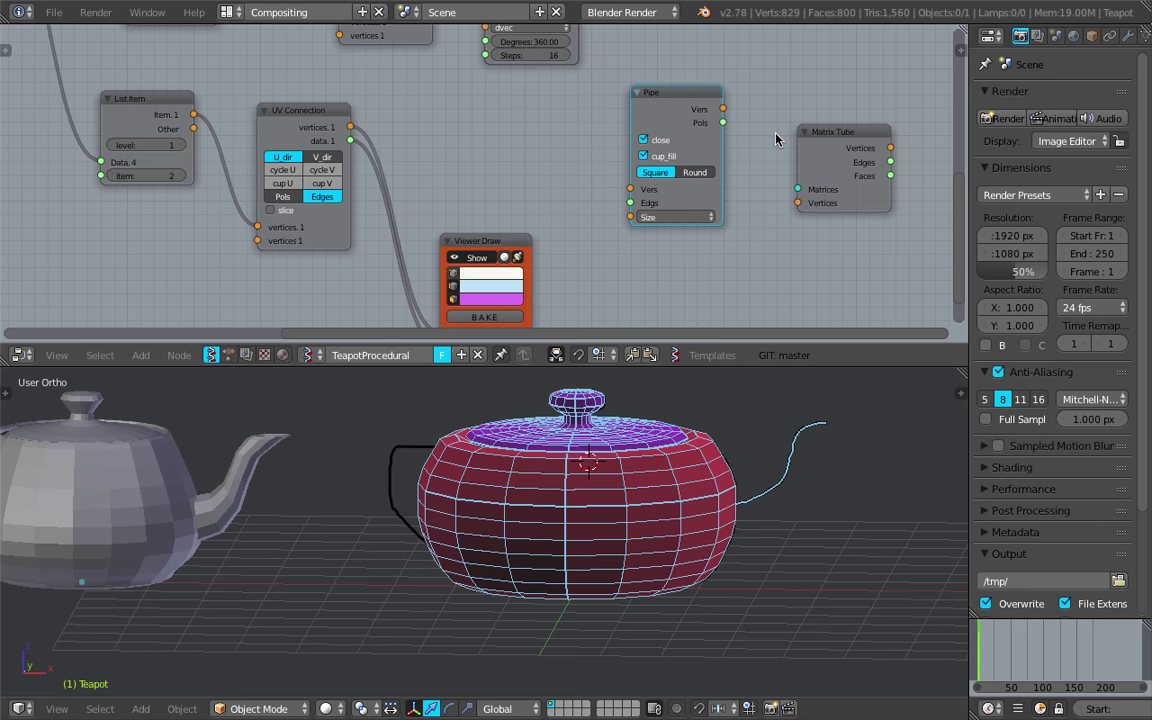
drag(670, 100, 703, 150)
key(shift+a)
click(630, 110)
text(s)
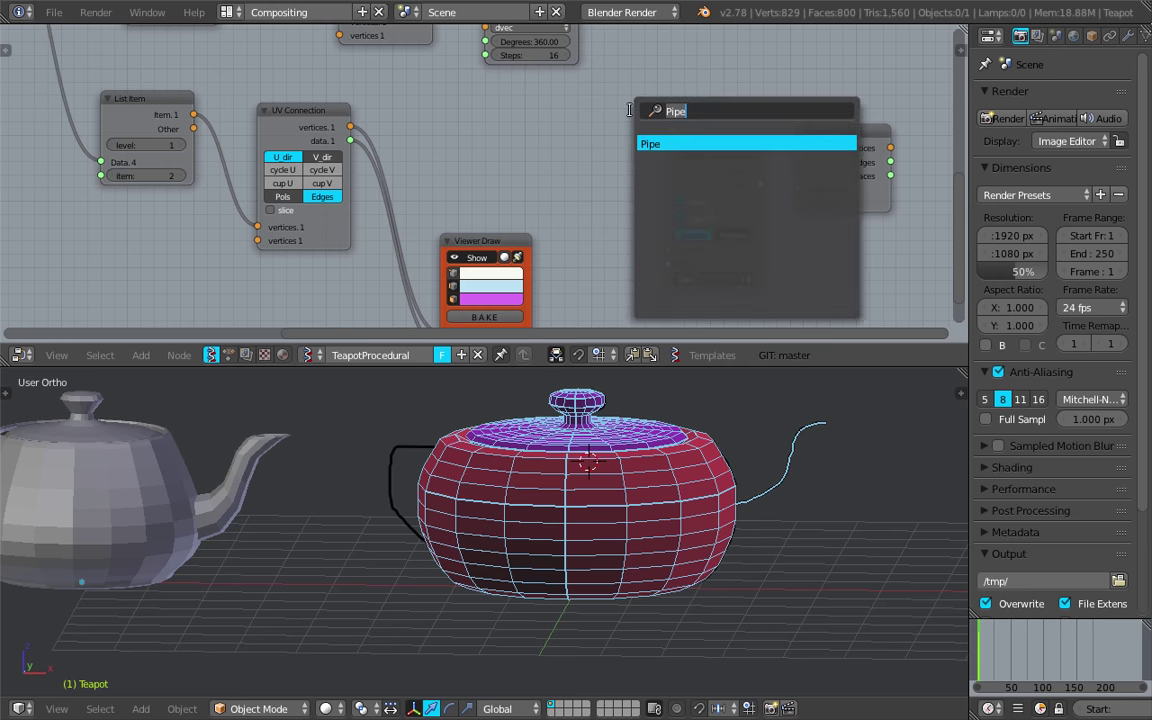
text(ki)
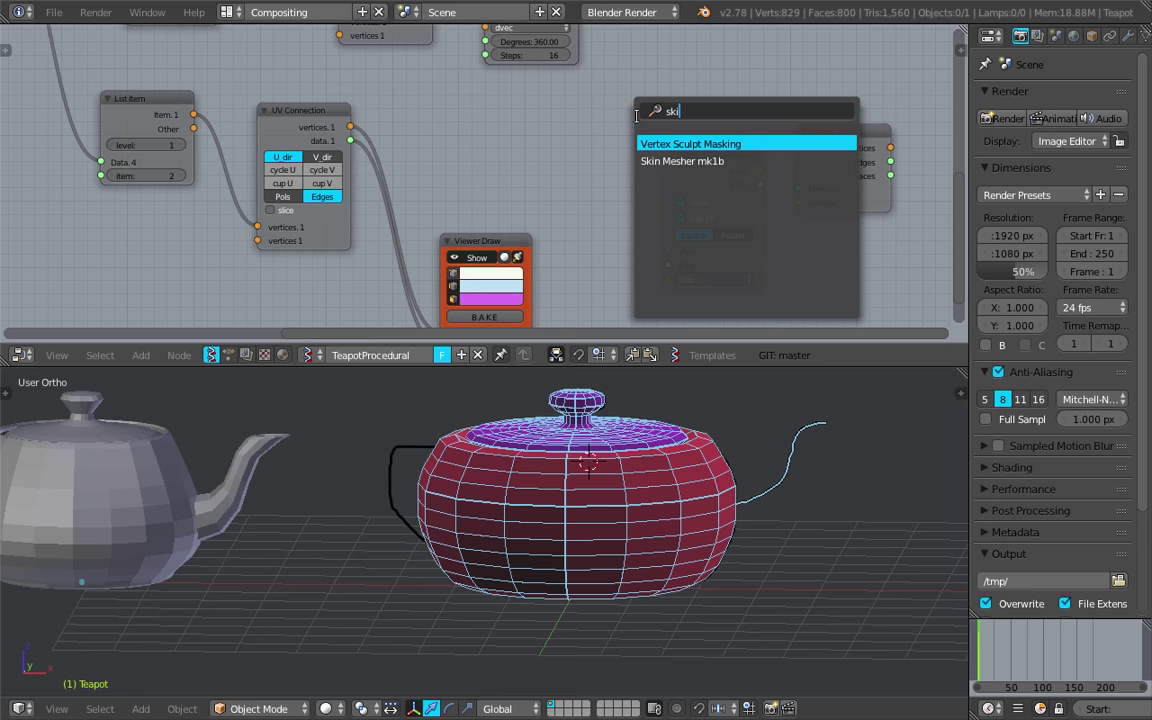
click(592, 147)
Add a Polyline Viewer MK1 node beside the Pipe node and delete it again
key(shift+a)
click(613, 141)
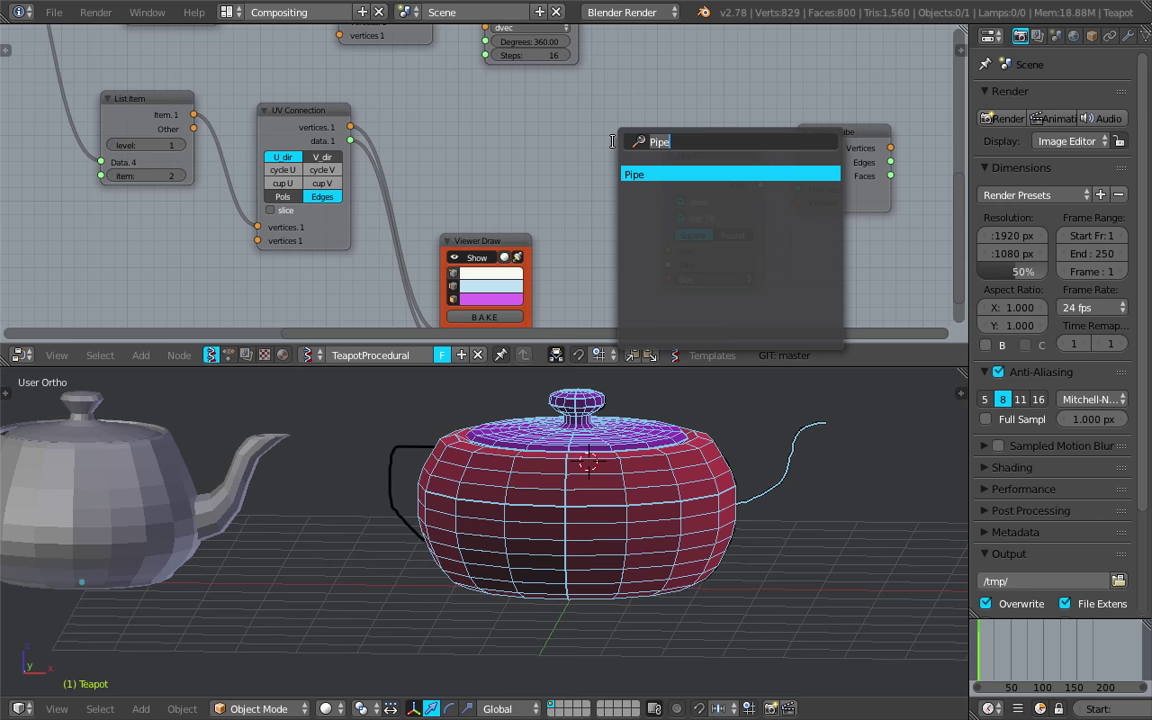
text(polyli)
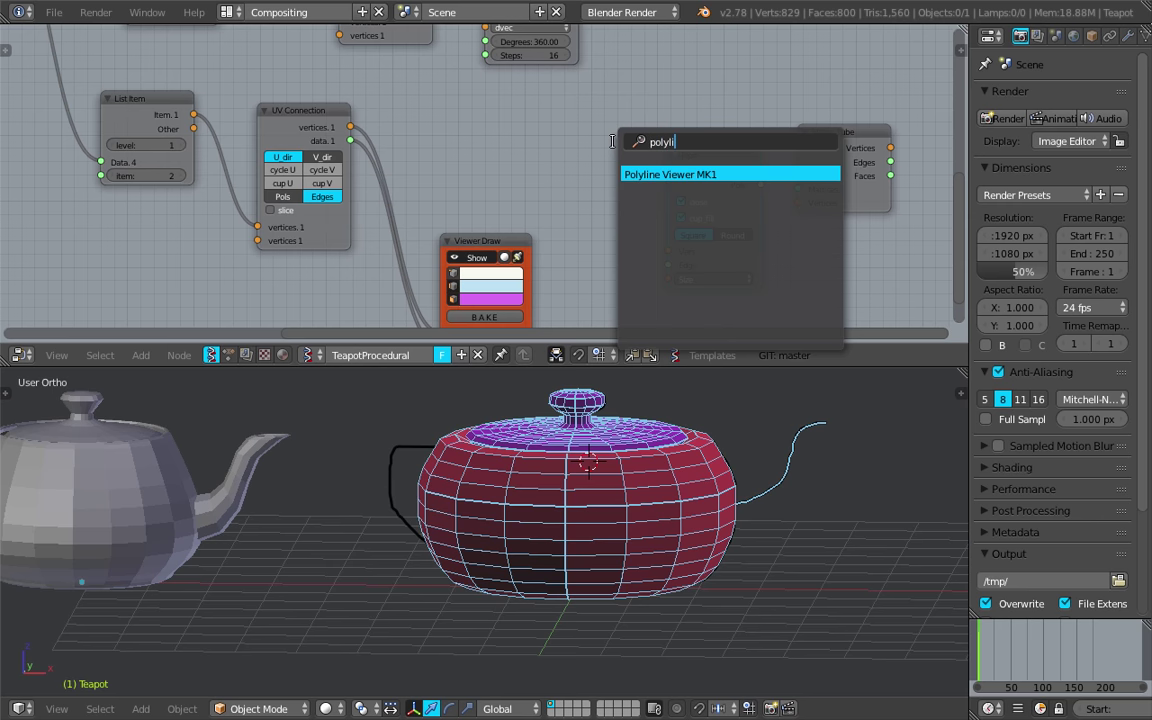
key(Return)
click(583, 108)
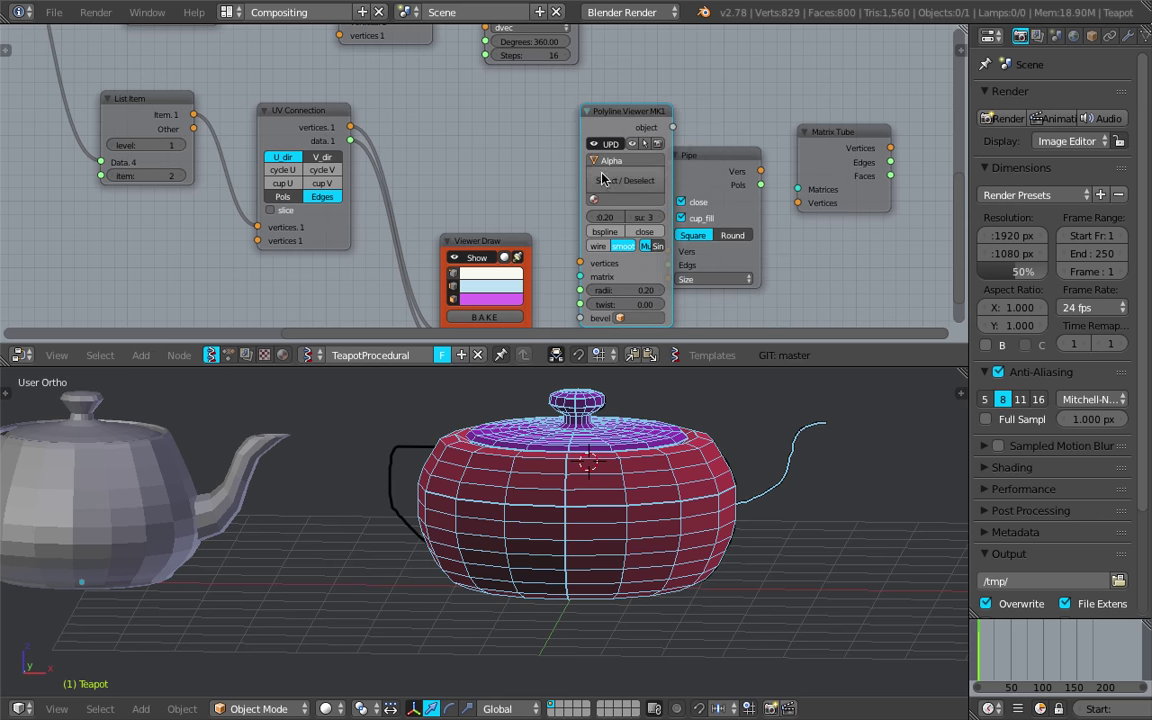
drag(710, 157, 727, 126)
drag(627, 125, 601, 104)
key(x)
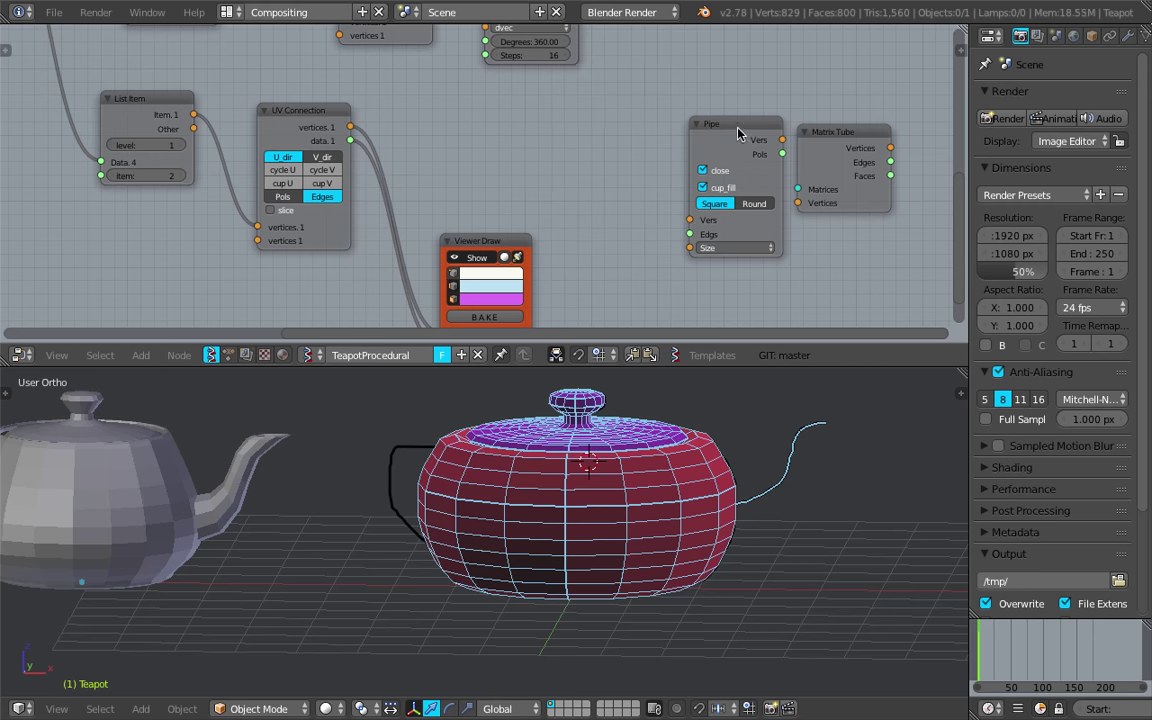
Save the file and connect the third UV Connection's vertices and data to the Pipe's Vers and Edgs
drag(740, 131, 655, 120)
key(ctrl+s)
click(653, 121)
drag(482, 241, 482, 300)
middle_drag(386, 201, 414, 128)
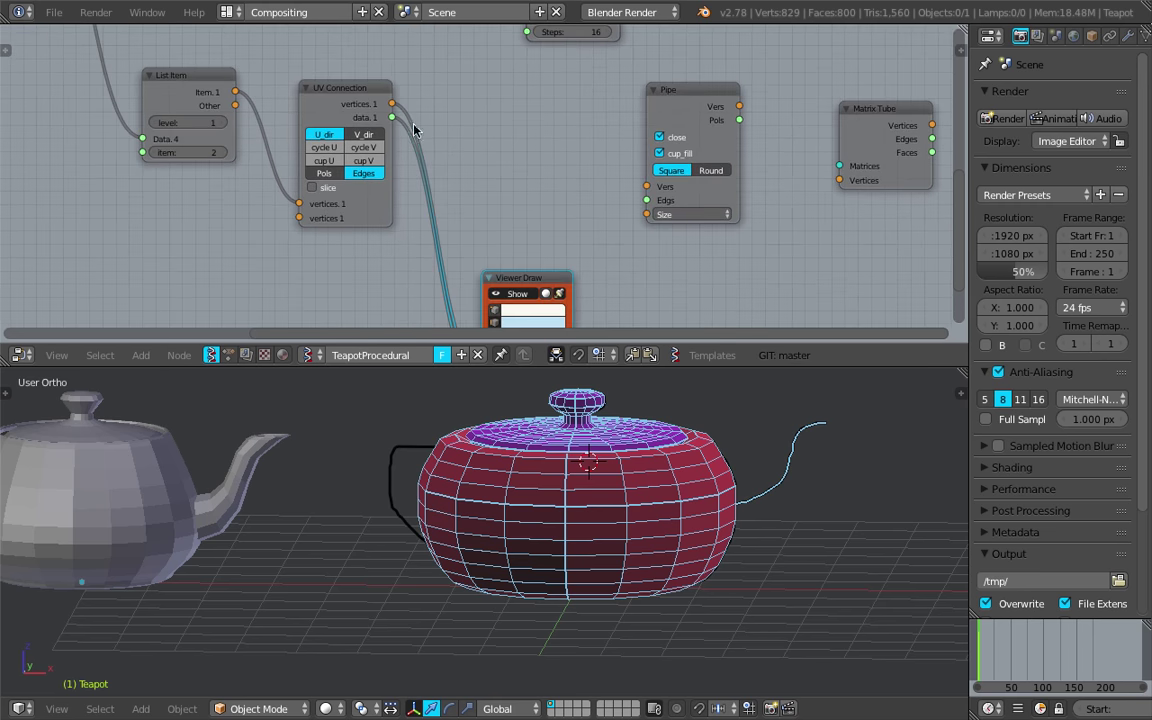
drag(394, 104, 647, 200)
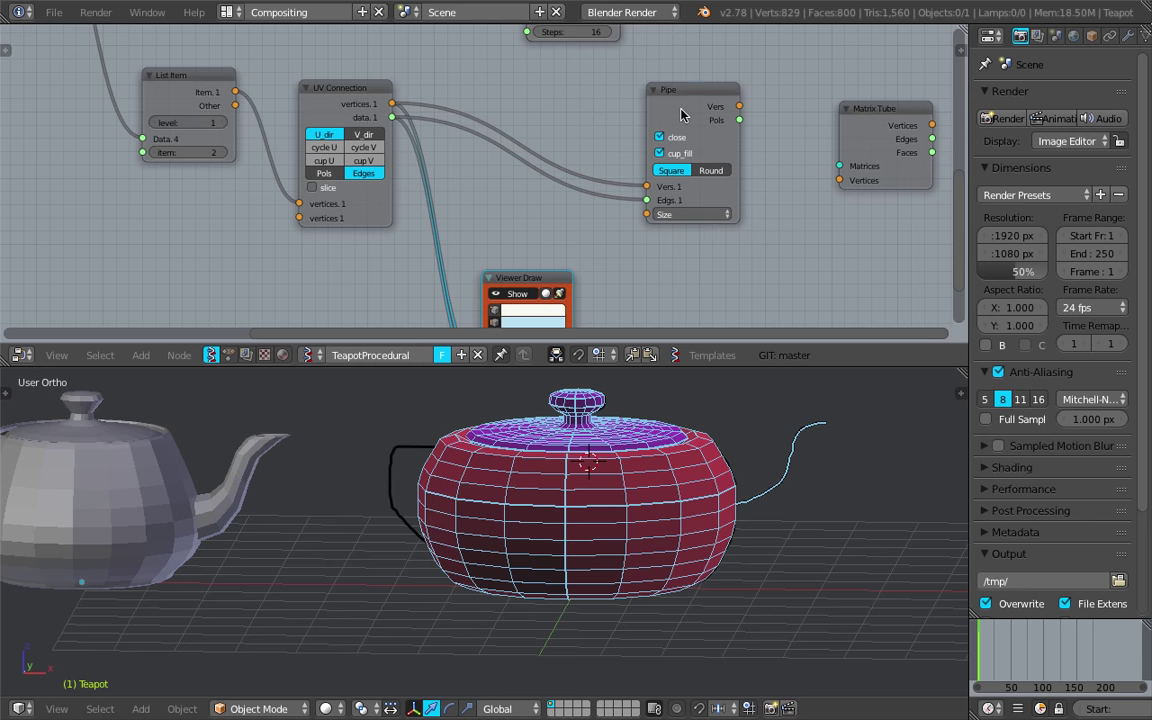
Connect the Pipe's Vers and Pols outputs to the third Viewer Draw node and save the file
drag(682, 115, 575, 118)
mouse_move(563, 277)
mouse_down()
mouse_move(743, 239)
mouse_move(782, 152)
mouse_up()
mouse_move(630, 110)
mouse_down()
mouse_move(690, 240)
mouse_move(704, 245)
mouse_move(690, 255)
mouse_move(704, 259)
mouse_up()
middle_drag(811, 507, 627, 516)
key(ctrl+s)
click(767, 514)
Tidy the positions of the Pipe node and its Viewer Draw node
scroll(778, 488, up, 4)
middle_drag(590, 226, 555, 227)
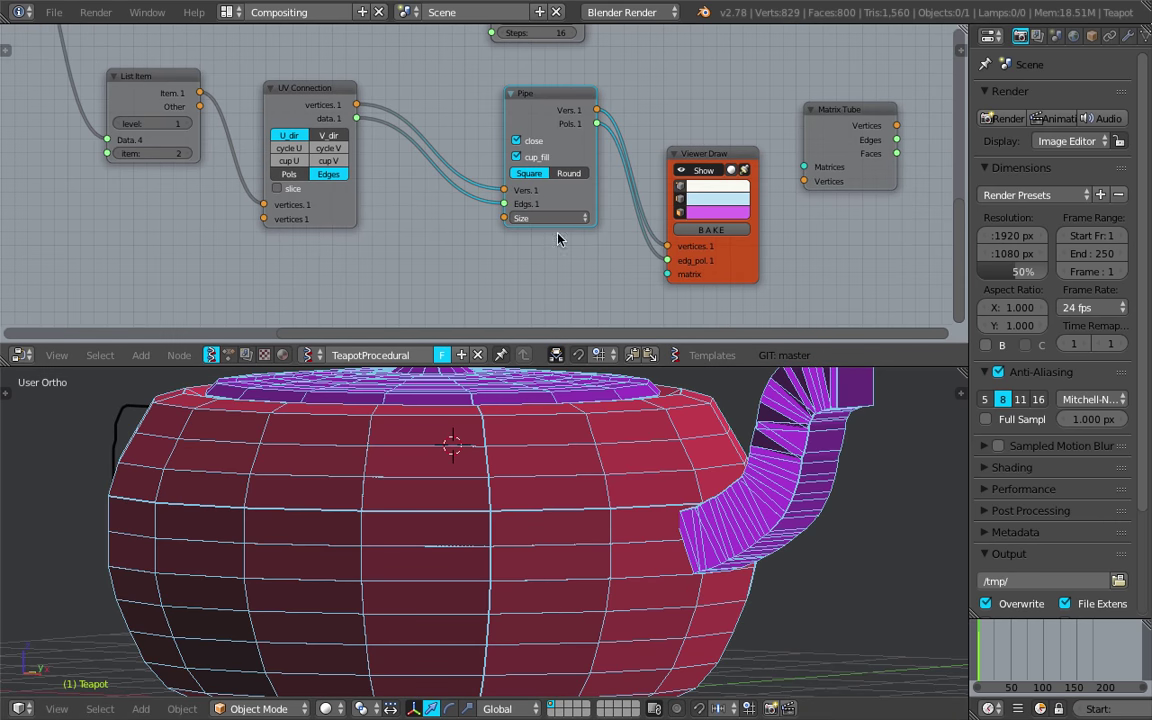
drag(713, 150, 695, 122)
drag(546, 92, 507, 108)
scroll(503, 172, down, 1)
scroll(505, 178, down, 2)
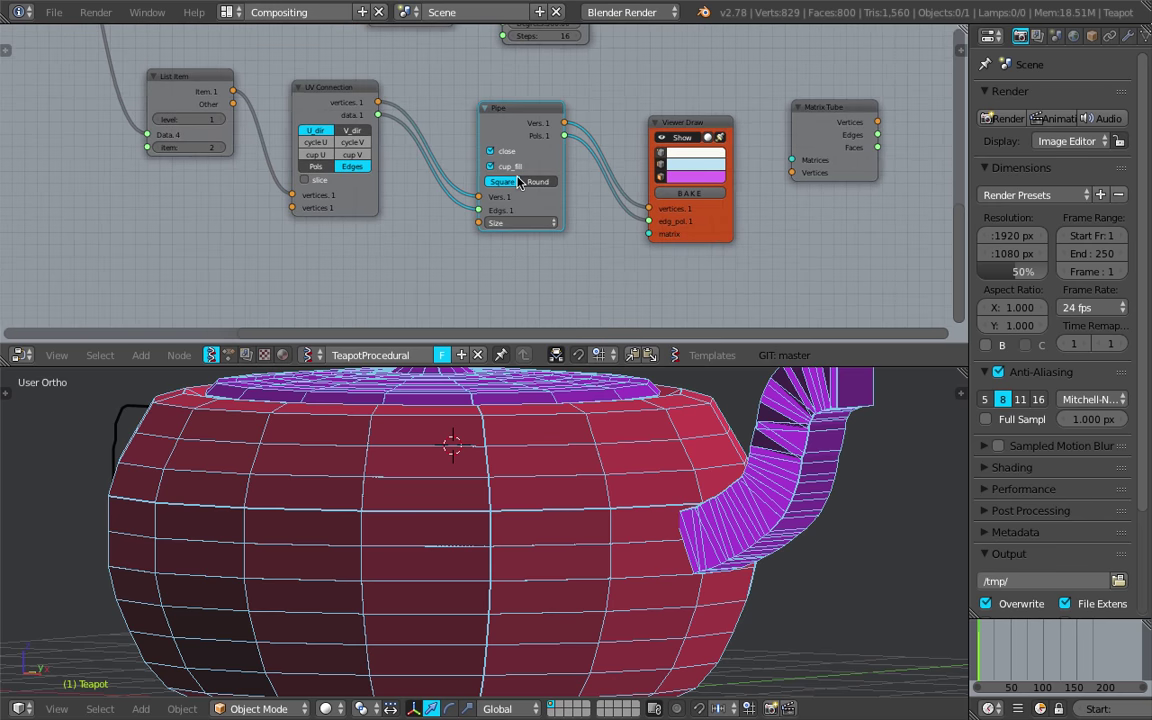
scroll(464, 251, down, 1)
scroll(464, 251, down, 2)
Set the Pipe node's cross-section shape to Round
middle_drag(178, 80, 367, 210)
middle_drag(565, 220, 491, 112)
scroll(491, 112, up, 2)
scroll(491, 112, up, 6)
middle_drag(563, 170, 509, 141)
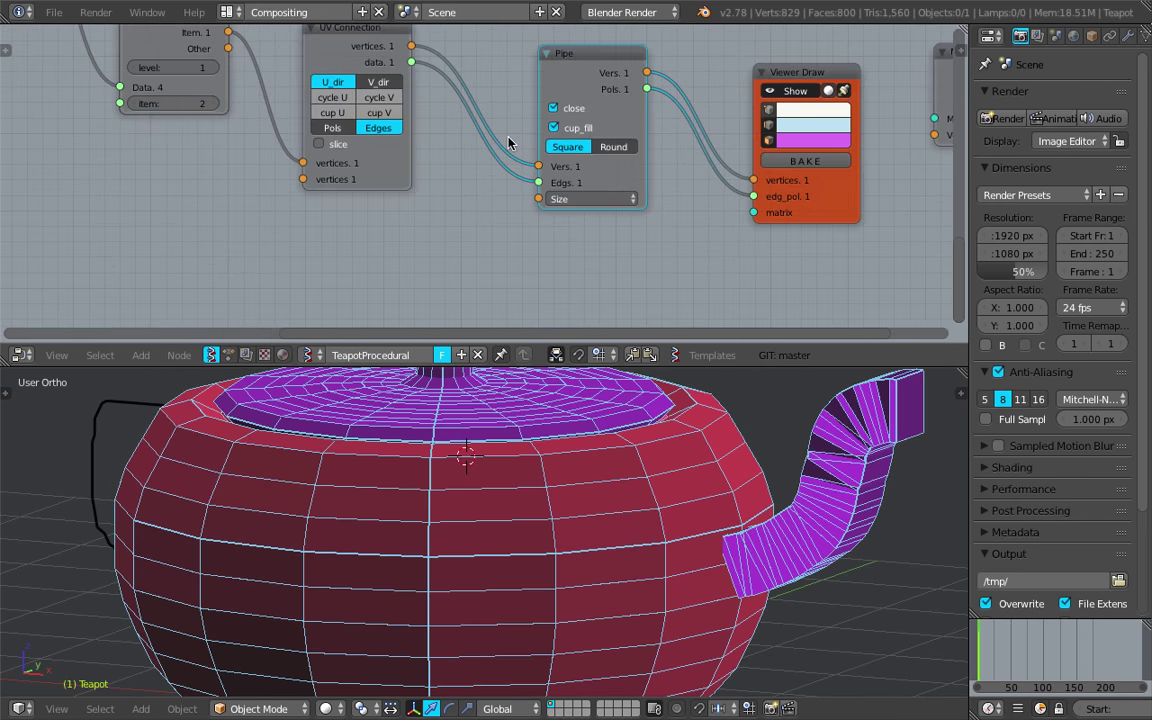
scroll(601, 145, up, 1)
click(622, 145)
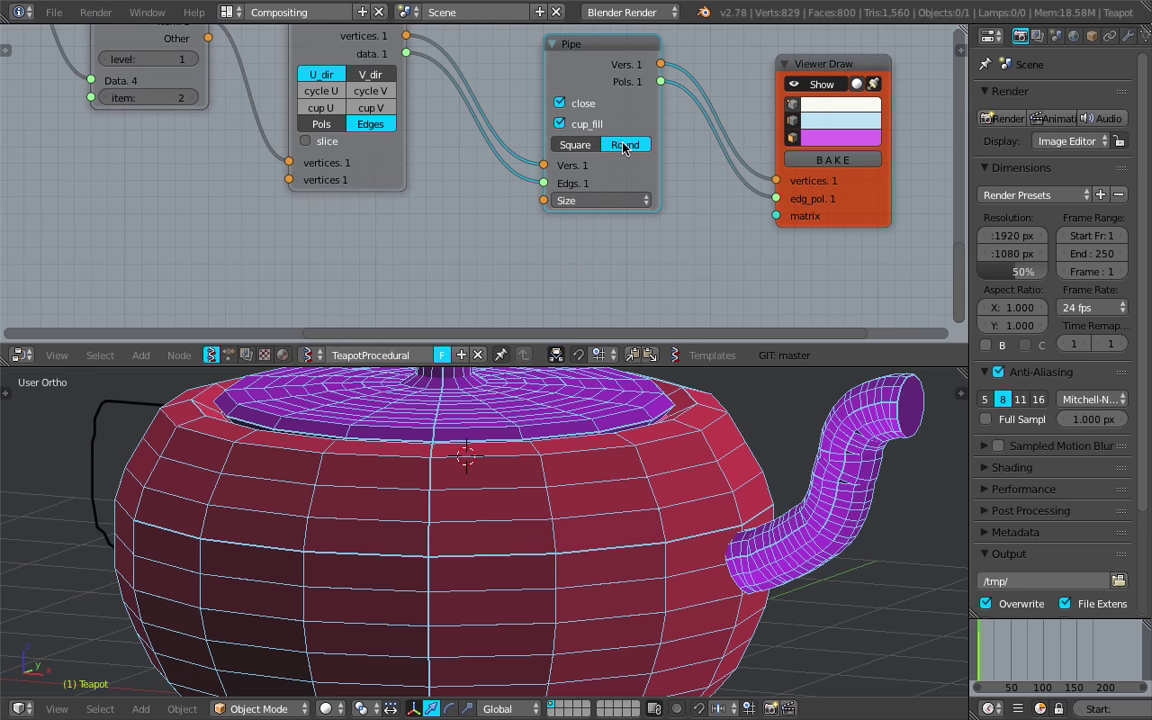
middle_drag(781, 430, 785, 428)
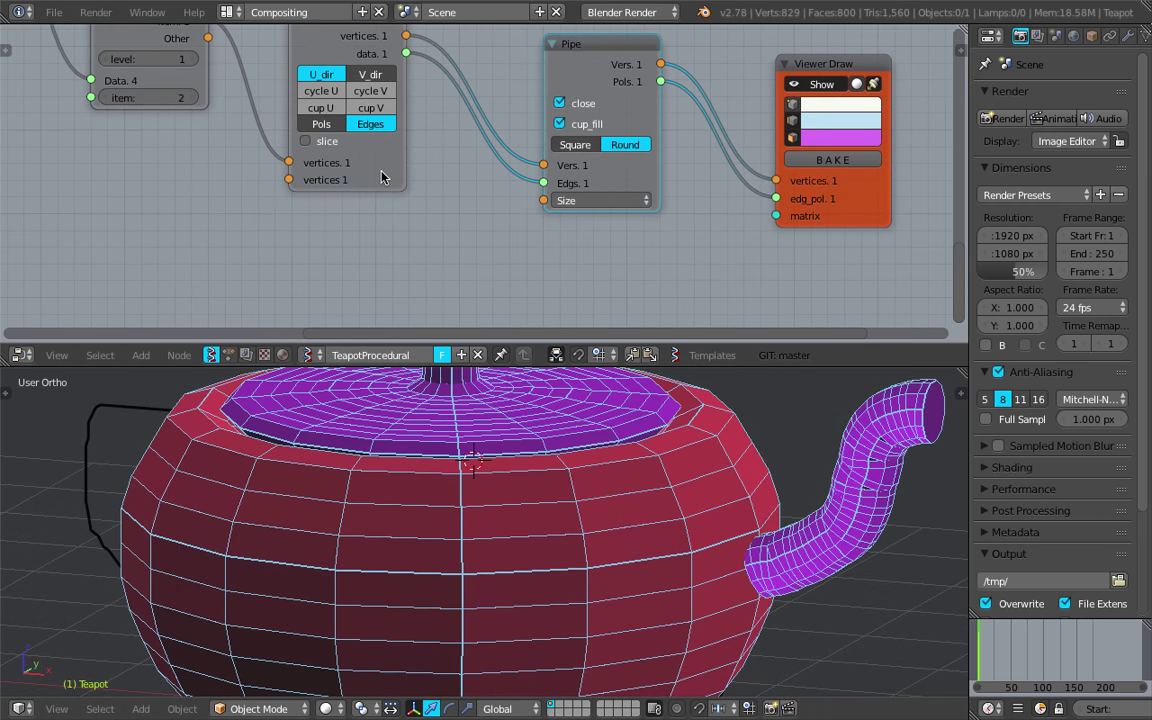
Set the Range Float node's count to 15
scroll(383, 175, down, 5)
middle_drag(175, 93, 432, 244)
middle_drag(196, 174, 323, 236)
scroll(331, 177, up, 1)
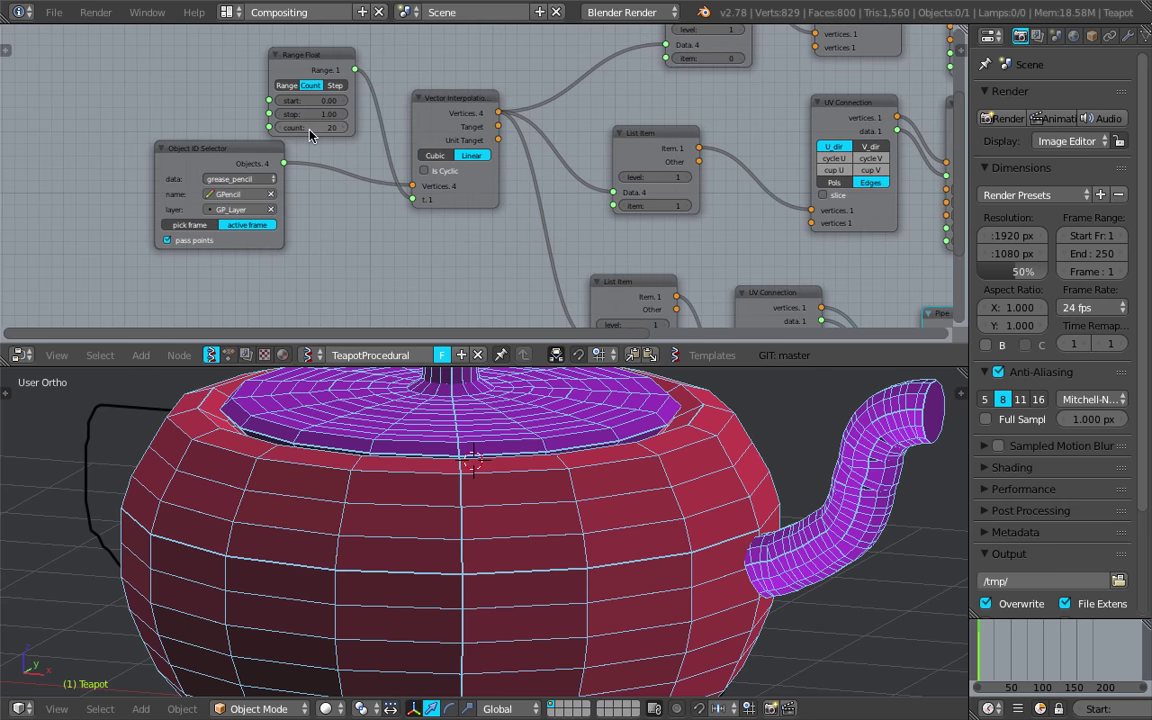
ctrl+scroll(283, 128, down, 5)
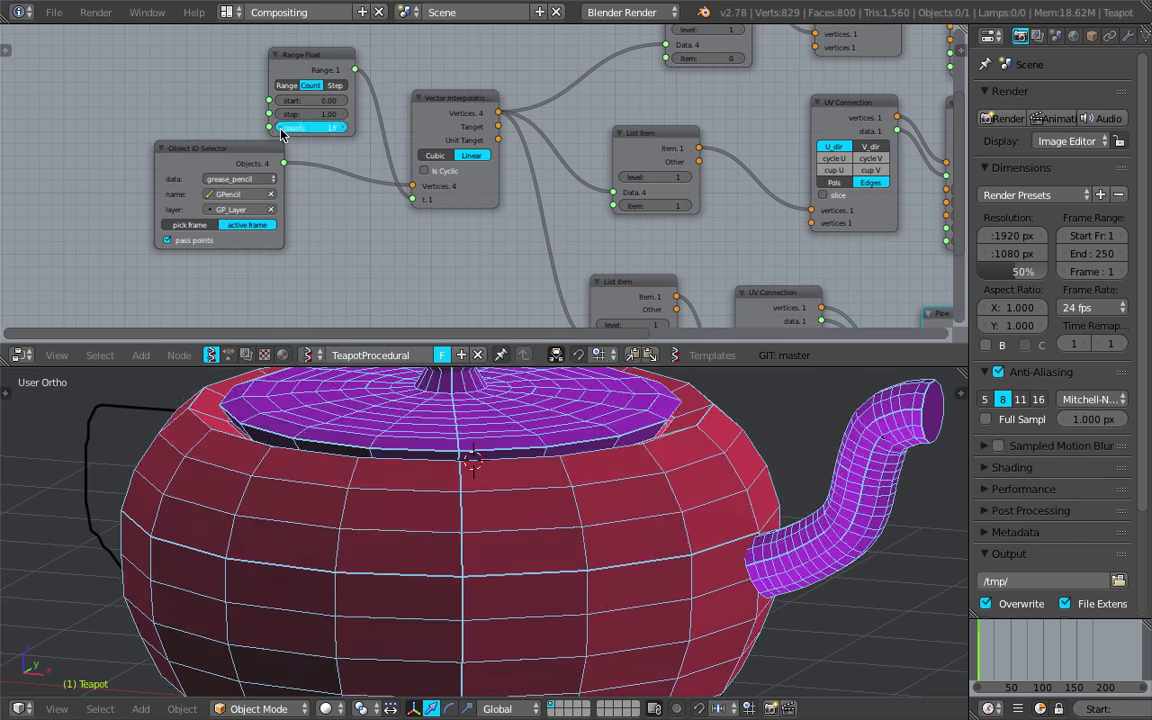
ctrl+scroll(281, 135, down, 1)
middle_drag(465, 414, 510, 405)
scroll(545, 430, down, 2)
ctrl+scroll(343, 130, up, 2)
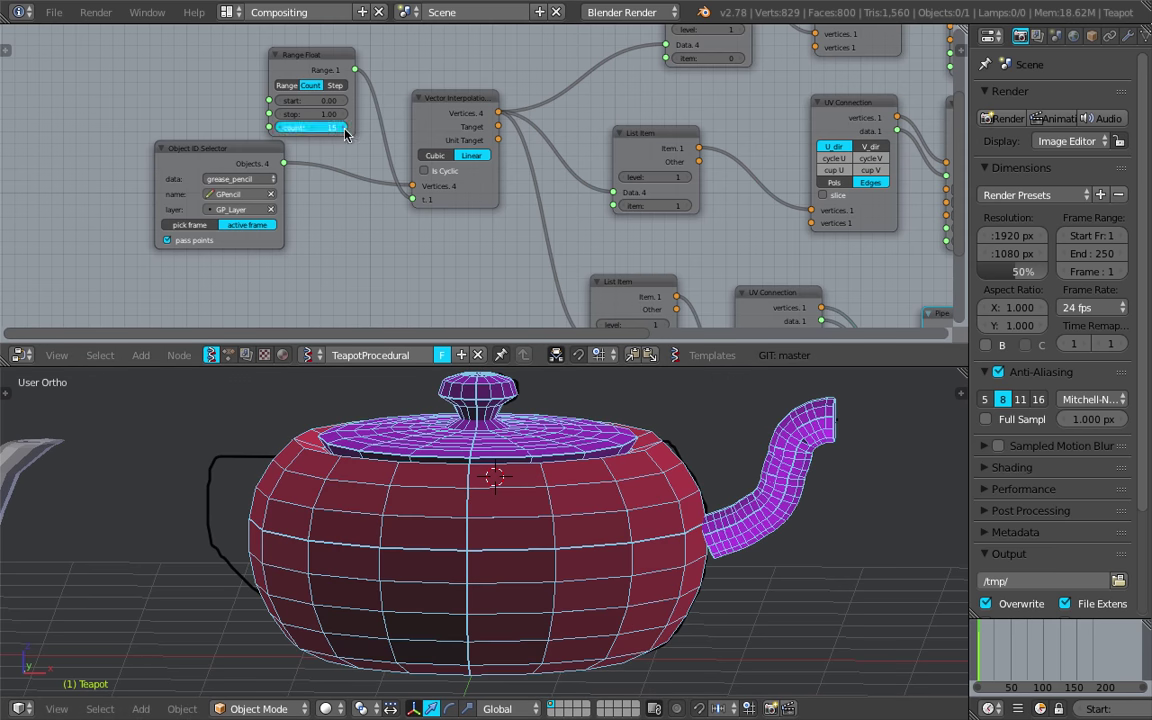
Space out the Object ID Selector and Range Float nodes away from the Vector Interpolation node and save the file
drag(230, 147, 120, 216)
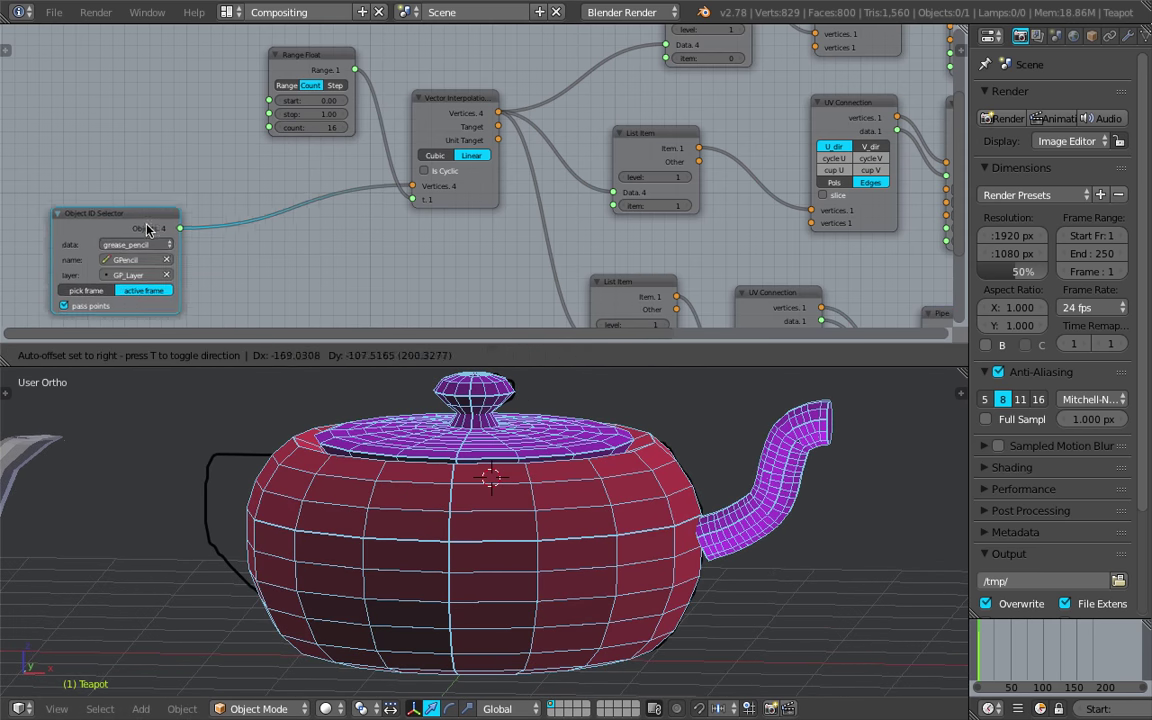
drag(313, 67, 240, 80)
key(ctrl+s)
click(240, 80)
scroll(240, 80, up, 1)
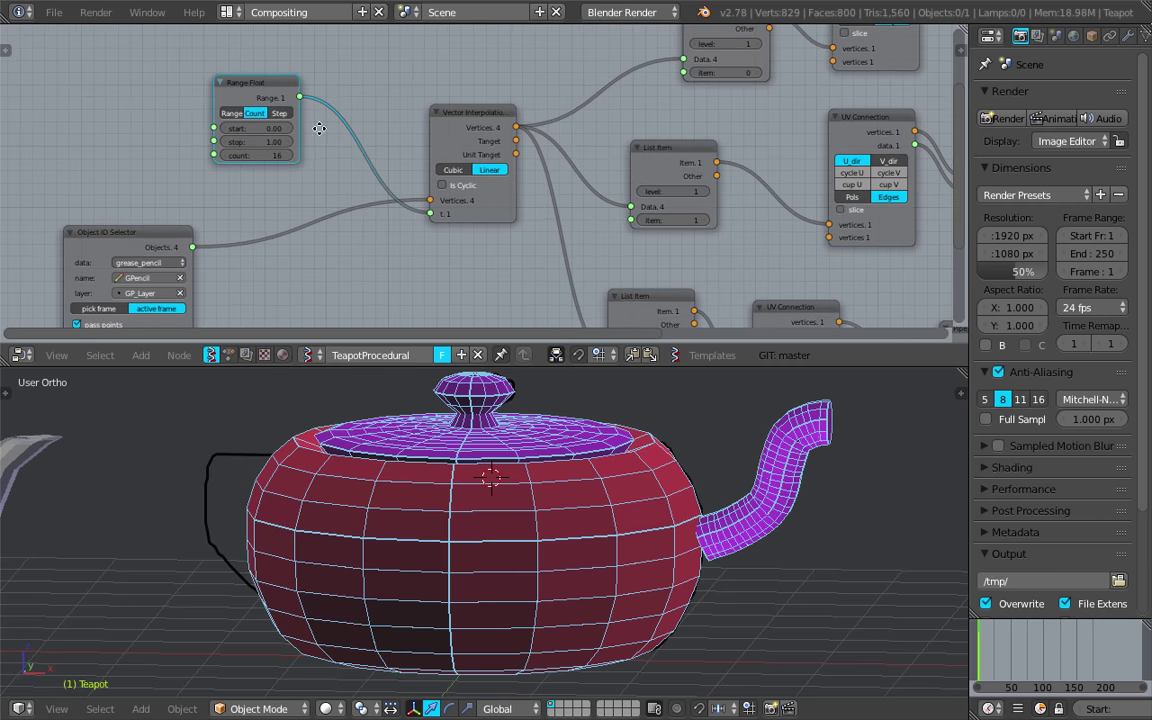
drag(225, 80, 252, 76)
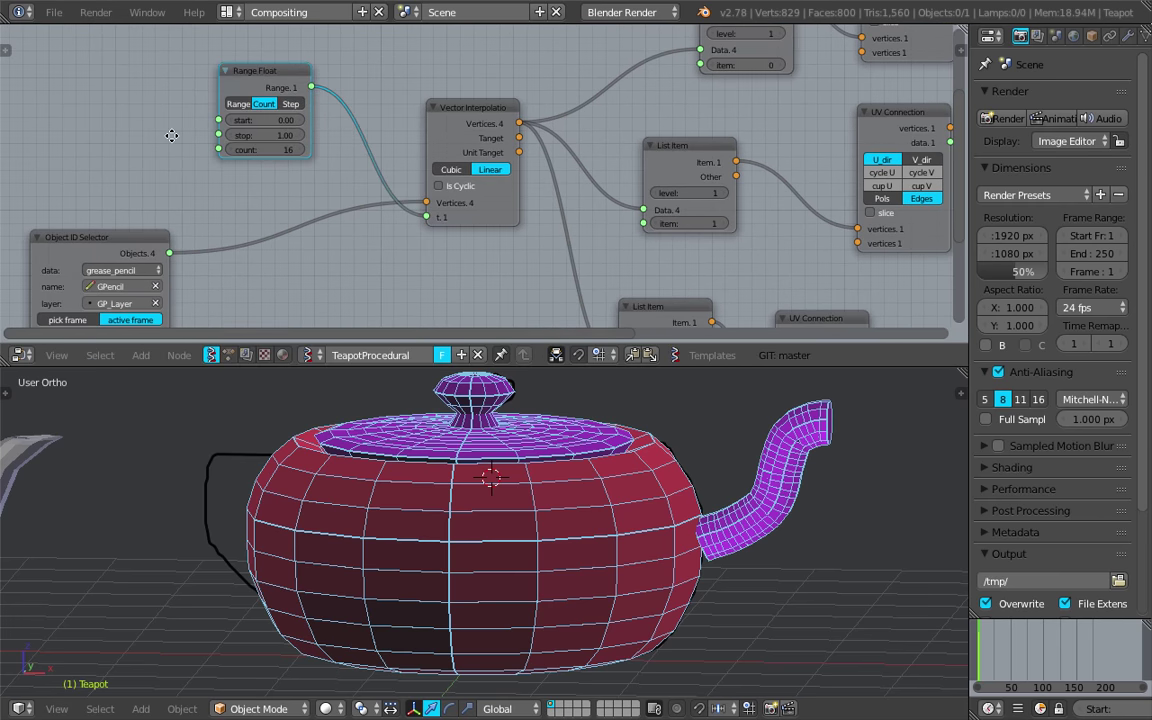
middle_drag(172, 136, 333, 180)
key(ctrl+s)
click(264, 178)
Add a List Input node beside the Range Float node with a list length of 4
key(shift+a)
click(208, 132)
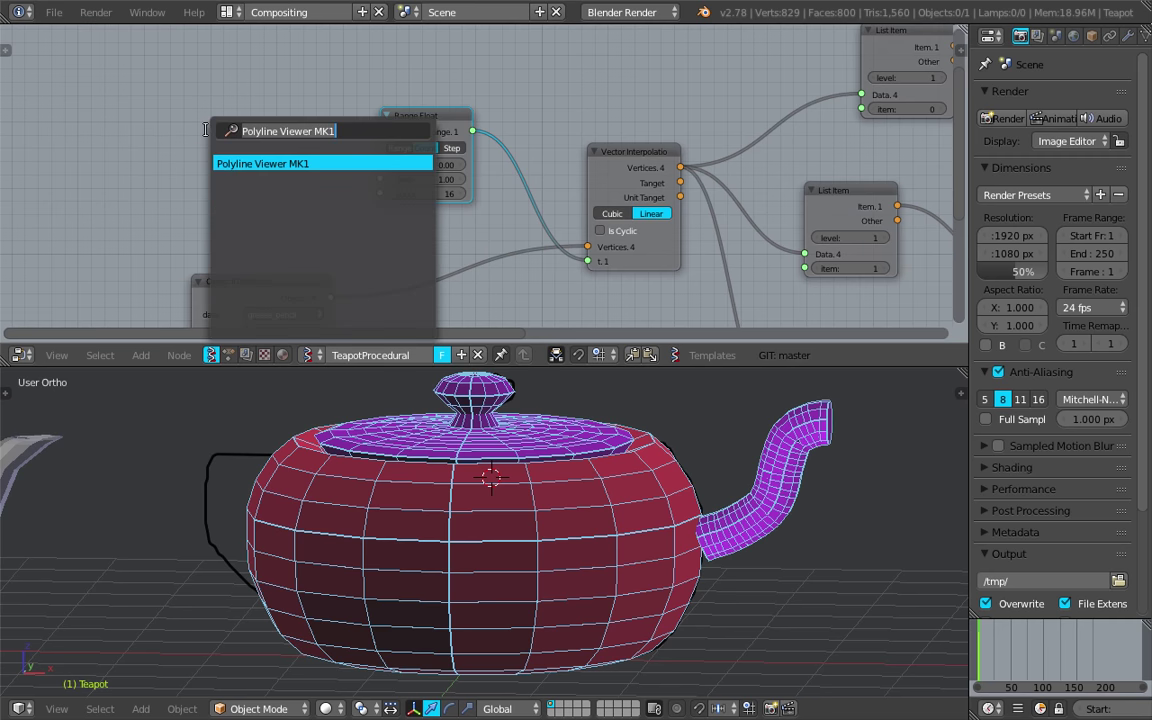
text(list in)
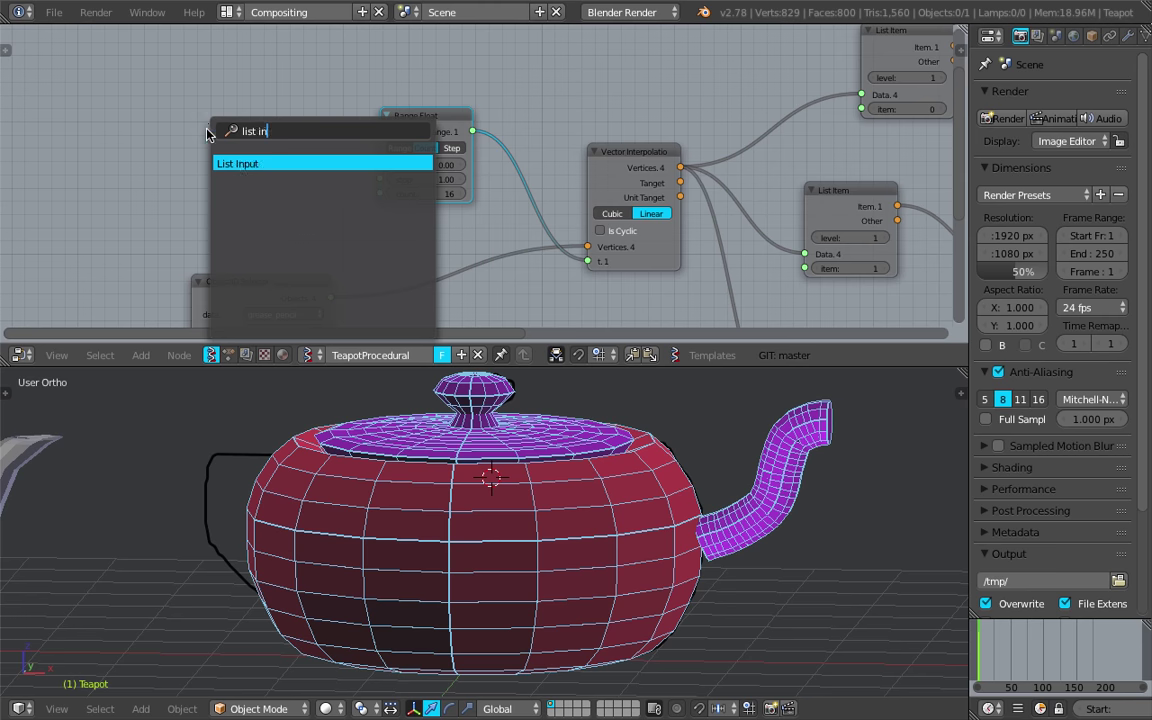
key(Return)
click(265, 139)
click(265, 139)
click(265, 139)
scroll(229, 145, up, 1)
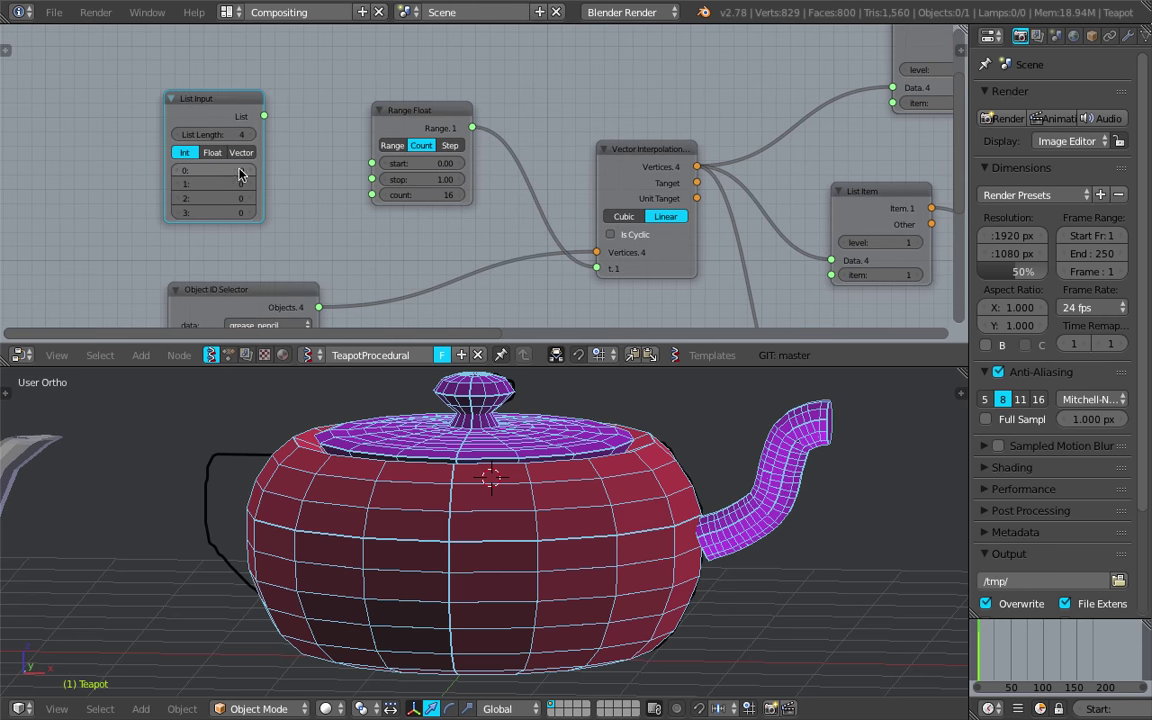
Set all four List Input values to 16 and connect the List output to the Range Float's count
drag(243, 171, 244, 212)
text(16)
key(Return)
drag(265, 116, 372, 194)
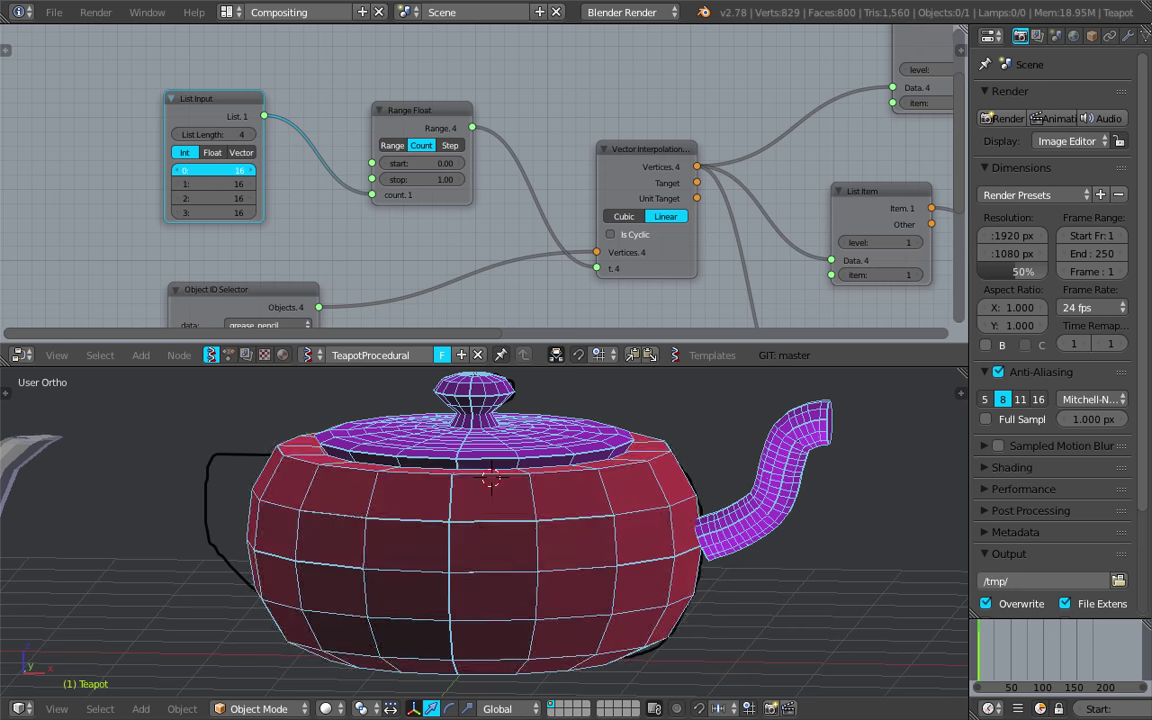
Set the List Input's value 1 to 18 and value 2 to 15
drag(222, 184, 163, 198)
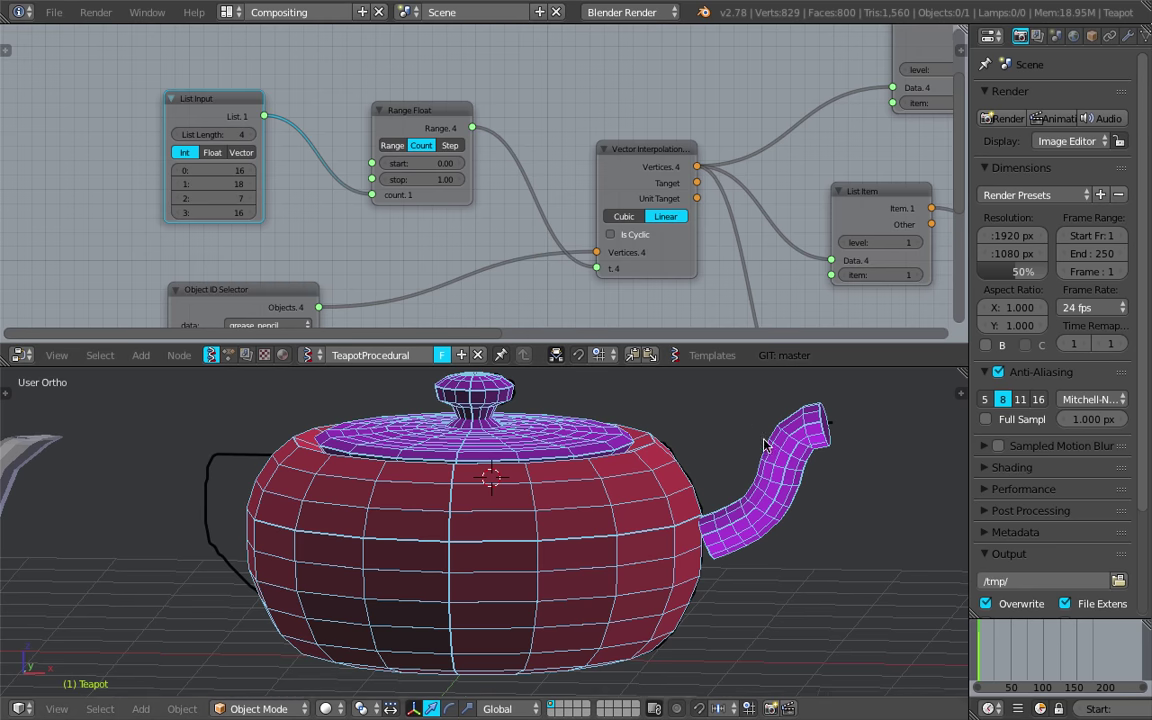
middle_drag(766, 442, 783, 439)
mouse_move(234, 205)
mouse_down()
mouse_move(282, 205)
mouse_move(234, 212)
mouse_up()
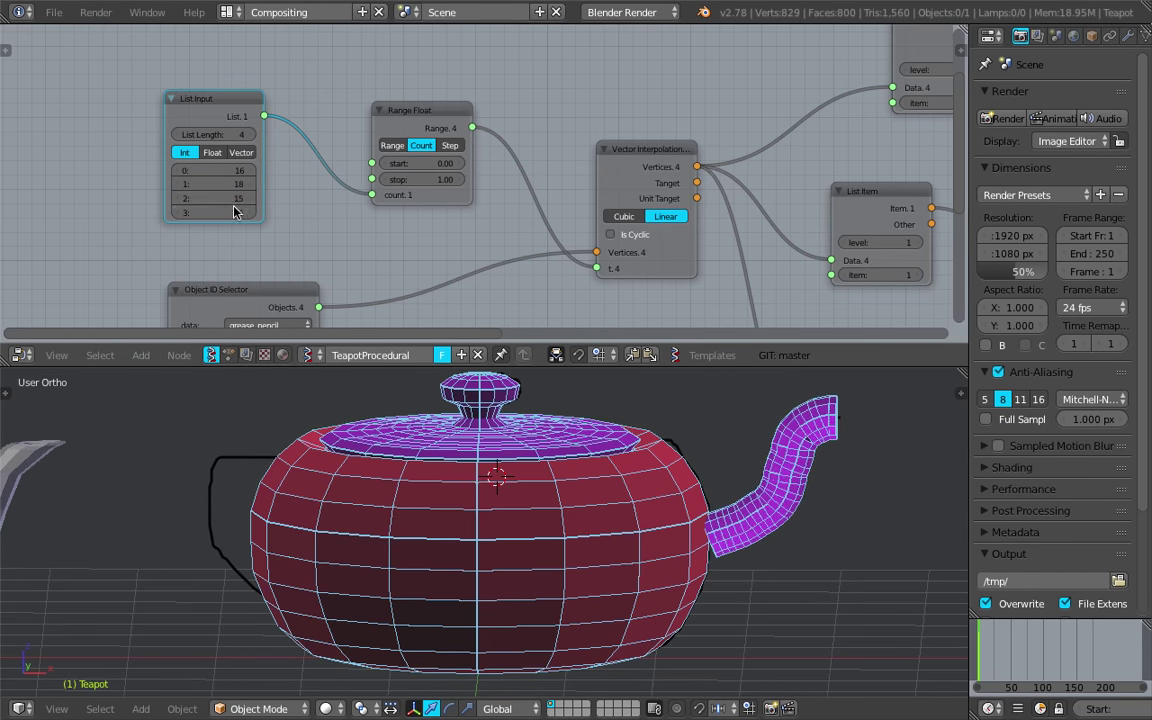
Duplicate the spout's UV Connection, Pipe and Viewer Draw nodes together and place the copies below the originals
scroll(578, 283, down, 3)
mouse_move(838, 278)
middle_down()
mouse_move(576, 209)
mouse_move(538, 117)
middle_up()
middle_drag(799, 213, 566, 160)
right_click(670, 155)
shift+right_click(510, 136)
shift+right_click(363, 121)
key(shift+d)
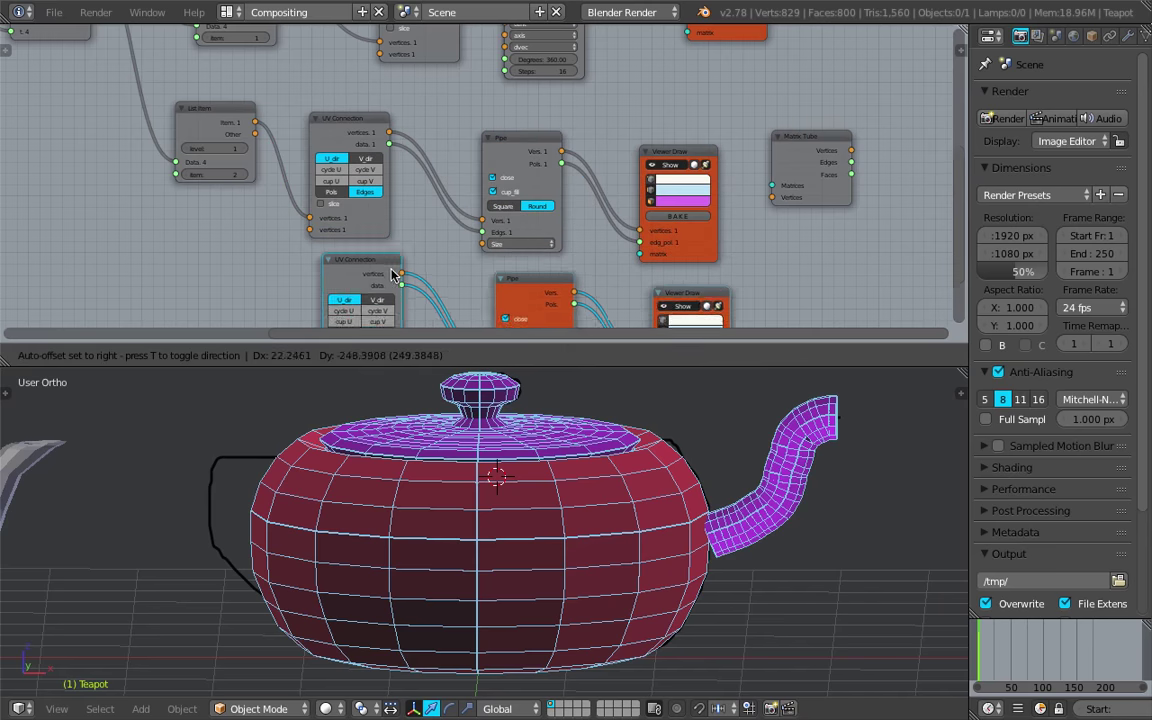
click(395, 312)
scroll(316, 155, down, 3)
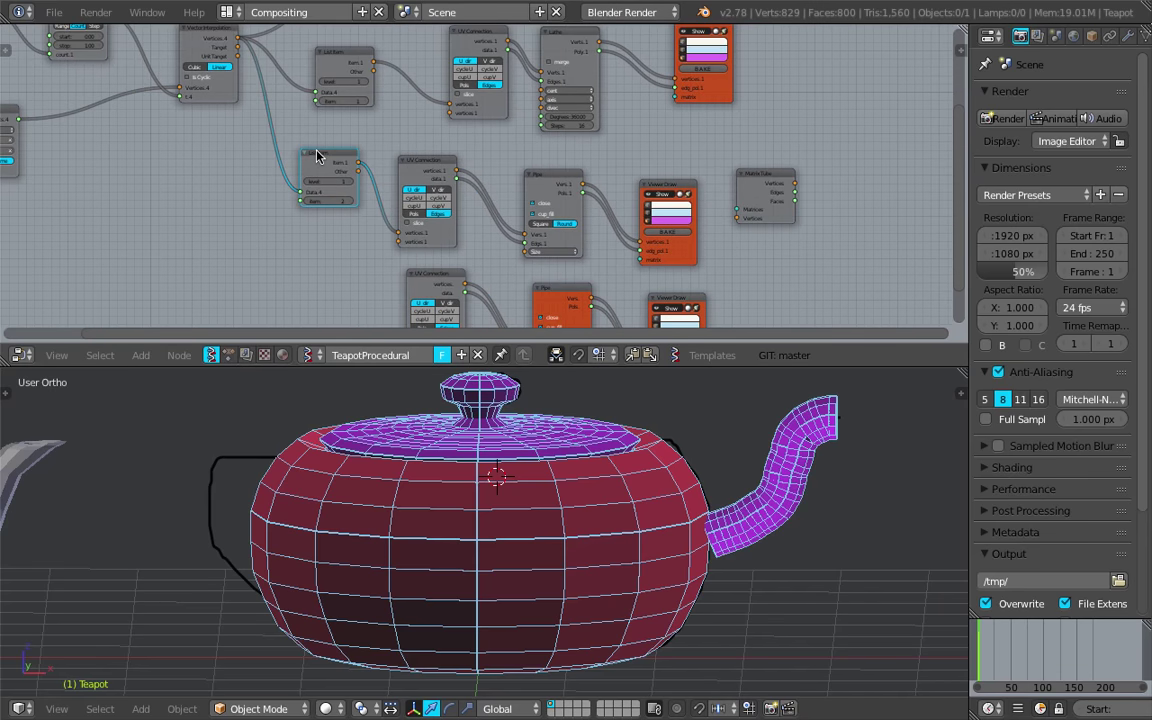
Duplicate the spout's List Item node, feed it the Vector Interpolation's Vertices, and set its item to 3
key(shift+d)
click(309, 243)
middle_drag(226, 185, 236, 207)
drag(248, 59, 305, 301)
click(355, 313)
Connect the new List Item's Item output to the duplicated UV Connection's vertices input and save the file
middle_drag(402, 299, 385, 117)
scroll(385, 117, up, 3)
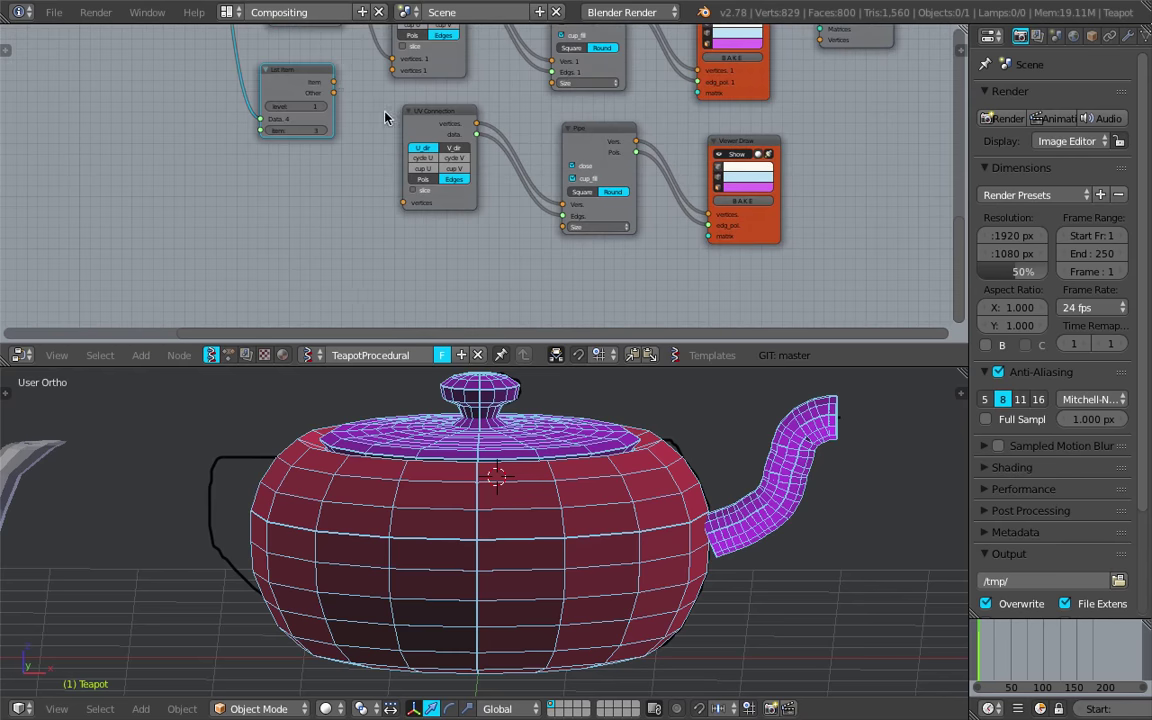
drag(337, 83, 403, 203)
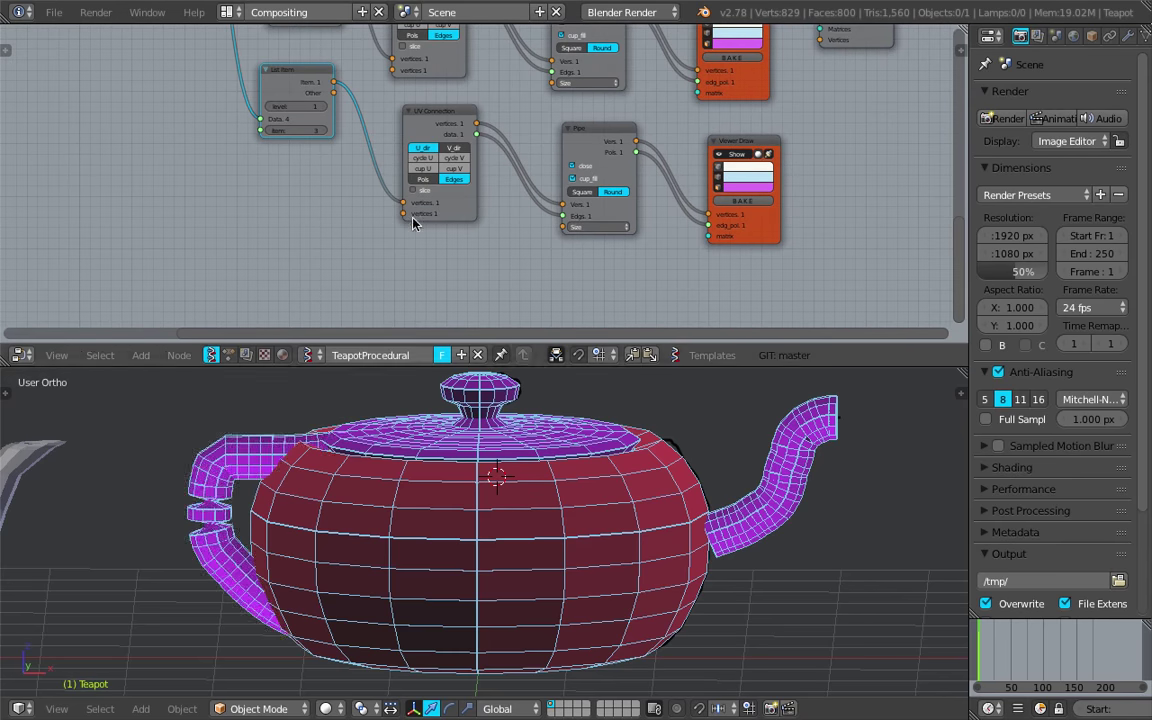
middle_drag(513, 447, 649, 480)
key(ctrl+s)
click(649, 480)
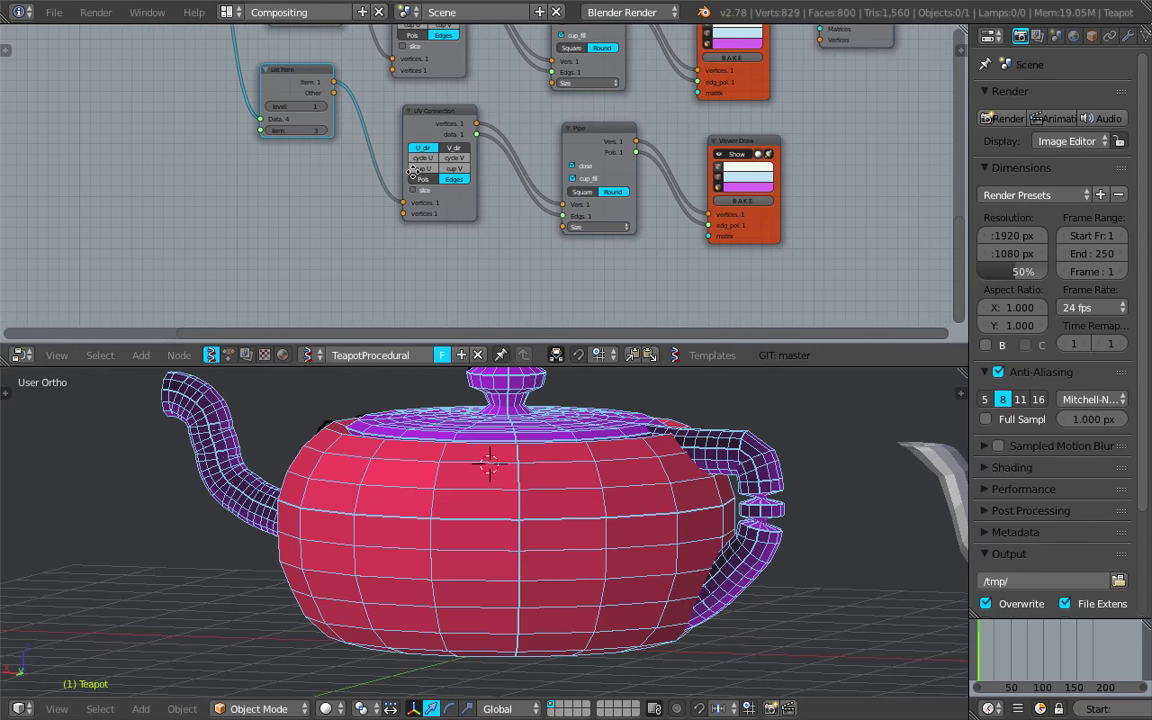
Set the List Input's value 3 to 12 and save the file
middle_drag(393, 160, 410, 206)
middle_drag(290, 177, 399, 301)
middle_drag(196, 179, 304, 239)
middle_drag(226, 232, 422, 246)
scroll(306, 123, up, 3)
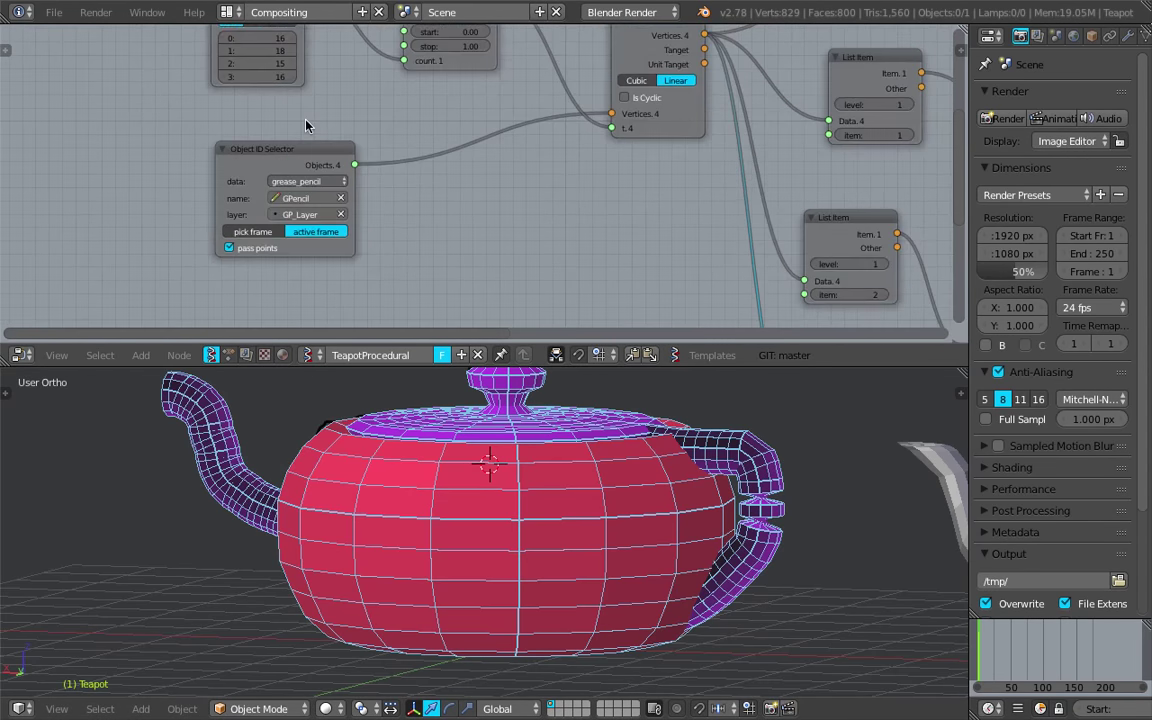
middle_drag(282, 95, 297, 173)
mouse_move(280, 154)
mouse_down()
mouse_move(330, 154)
mouse_move(232, 154)
mouse_move(269, 154)
mouse_up()
middle_drag(648, 440, 328, 411)
key(ctrl+s)
click(329, 411)
Set the handle Pipe node's three Size values to 0.20 and save the file
middle_drag(818, 258, 478, 162)
middle_drag(759, 241, 589, 106)
mouse_move(643, 159)
middle_down()
mouse_move(525, 91)
mouse_move(458, 28)
middle_up()
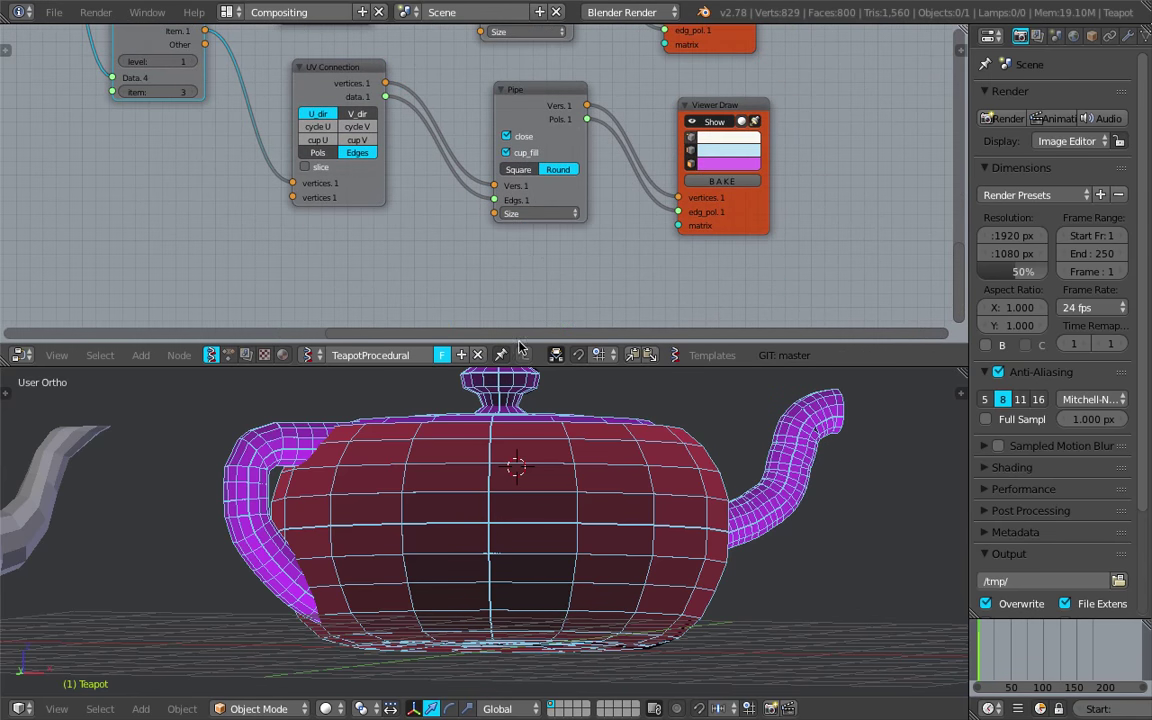
click(530, 214)
drag(543, 243, 512, 243)
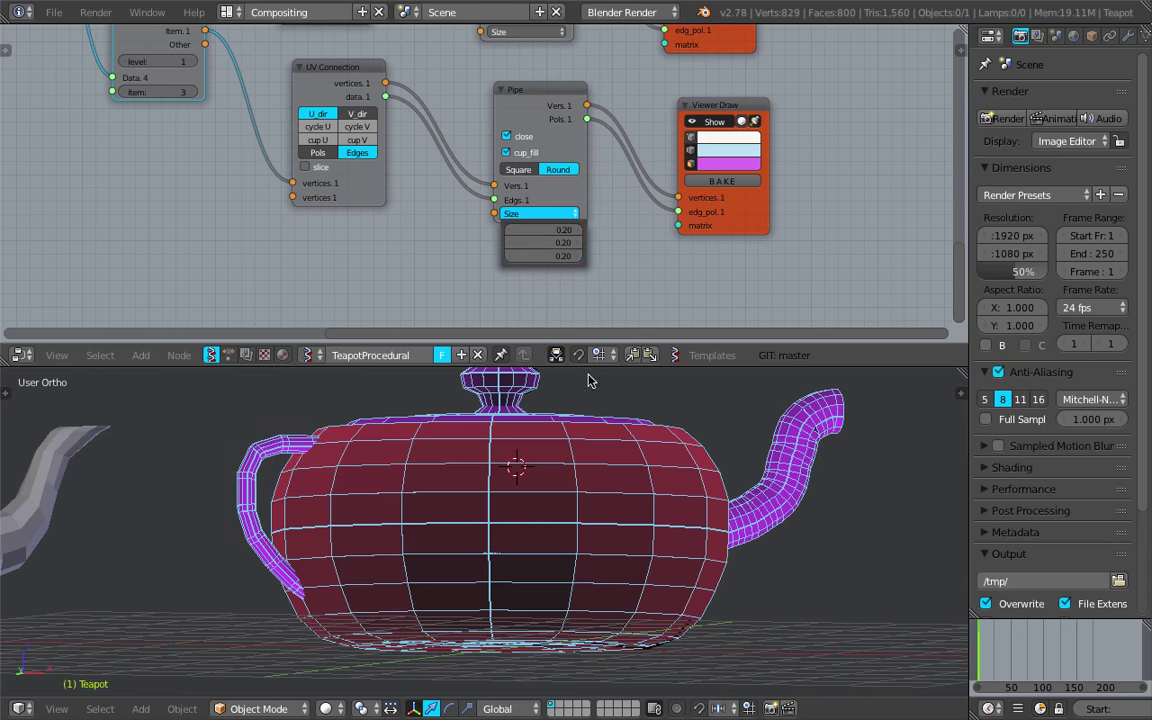
scroll(400, 487, up, 3)
scroll(400, 487, down, 5)
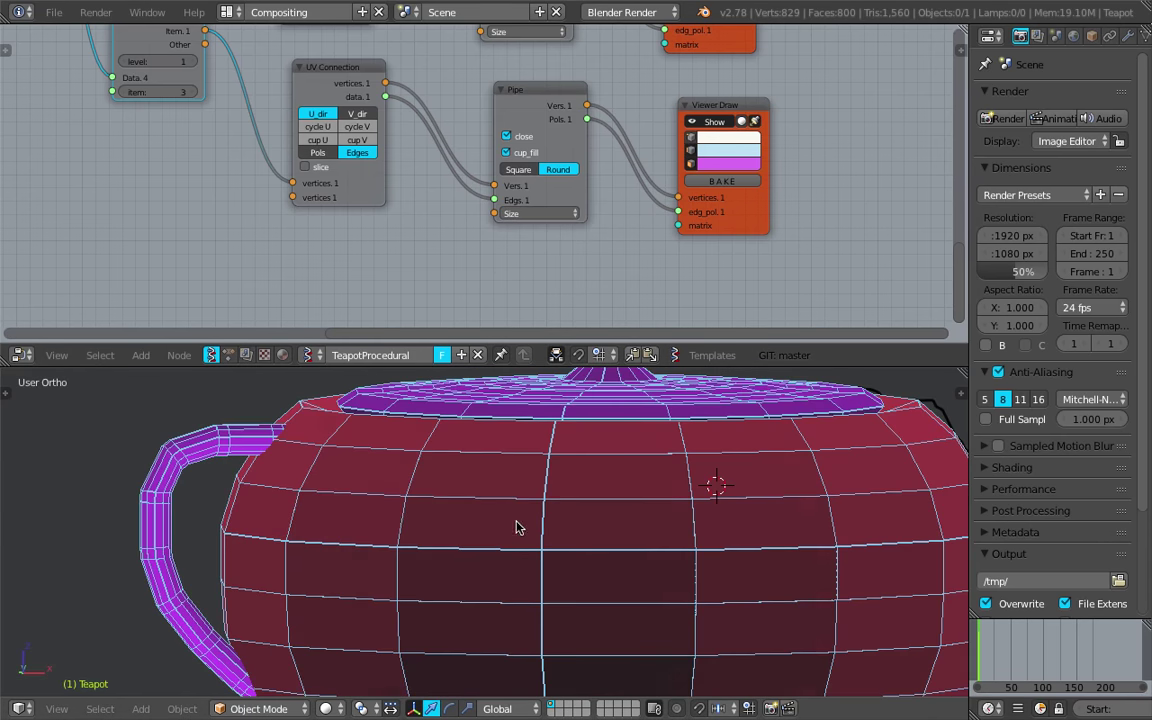
scroll(500, 468, down, 1)
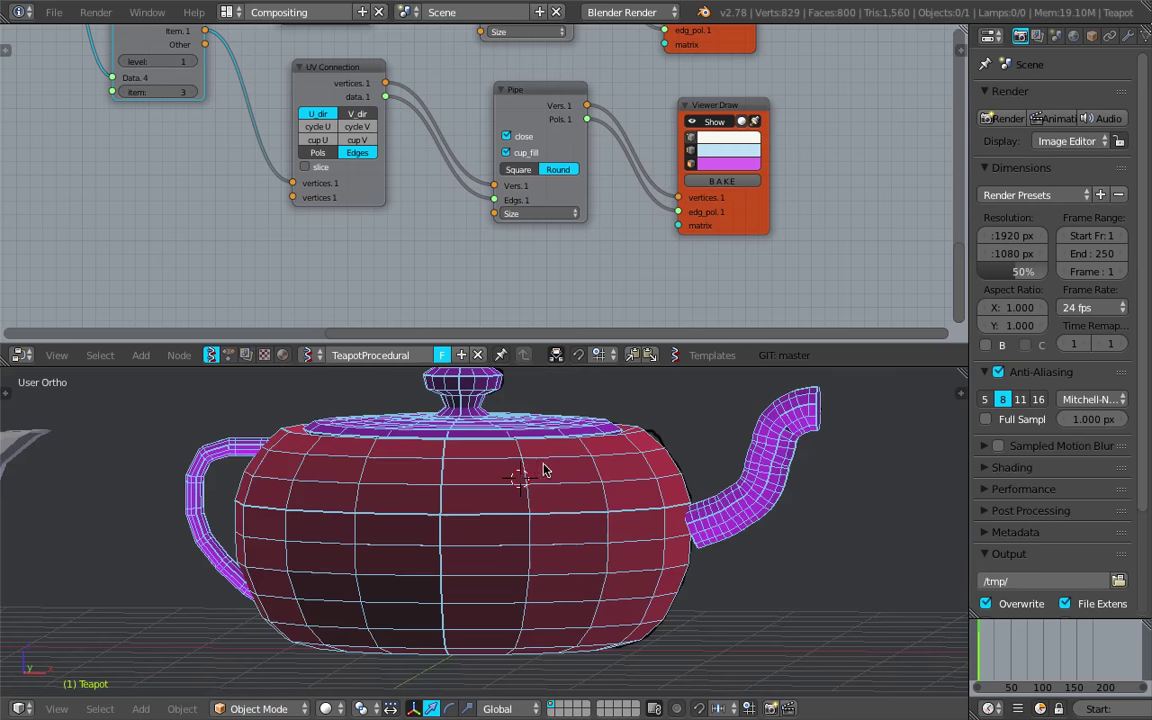
middle_drag(544, 466, 499, 479)
key(ctrl+s)
click(500, 479)
Recolour the handle's Viewer Draw faces light green and the spout's faces green with RGB 0.236, 0.899, 0.314
click(729, 166)
drag(729, 199, 746, 213)
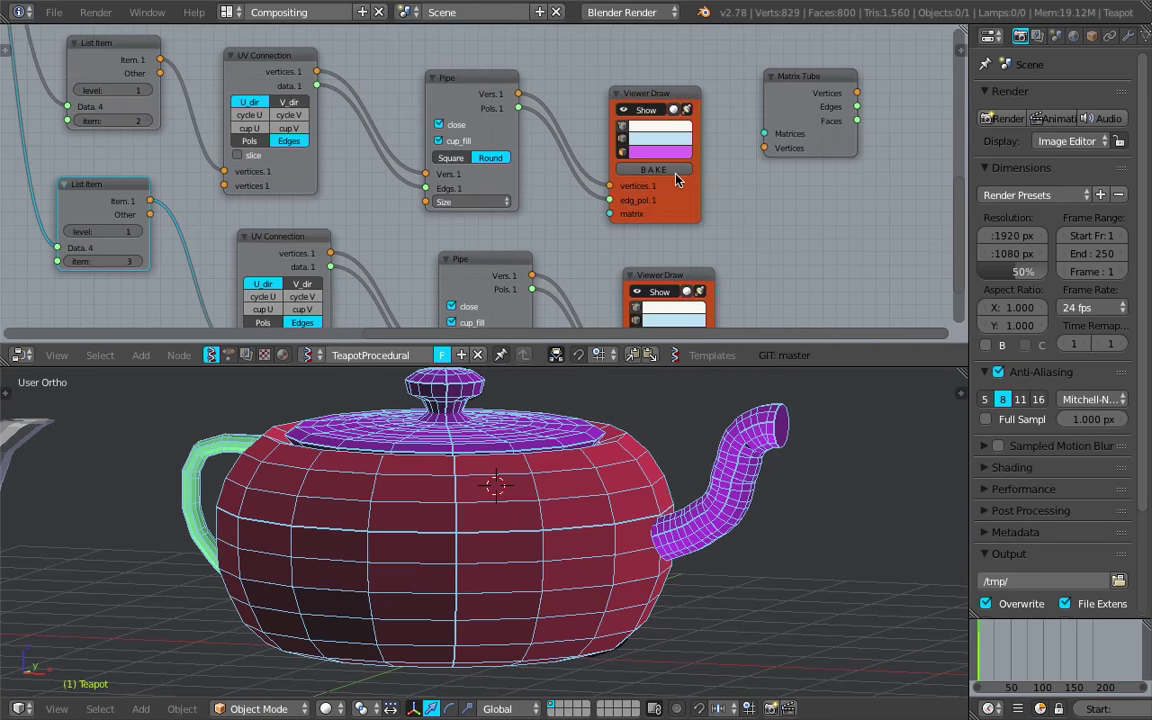
click(661, 154)
click(665, 198)
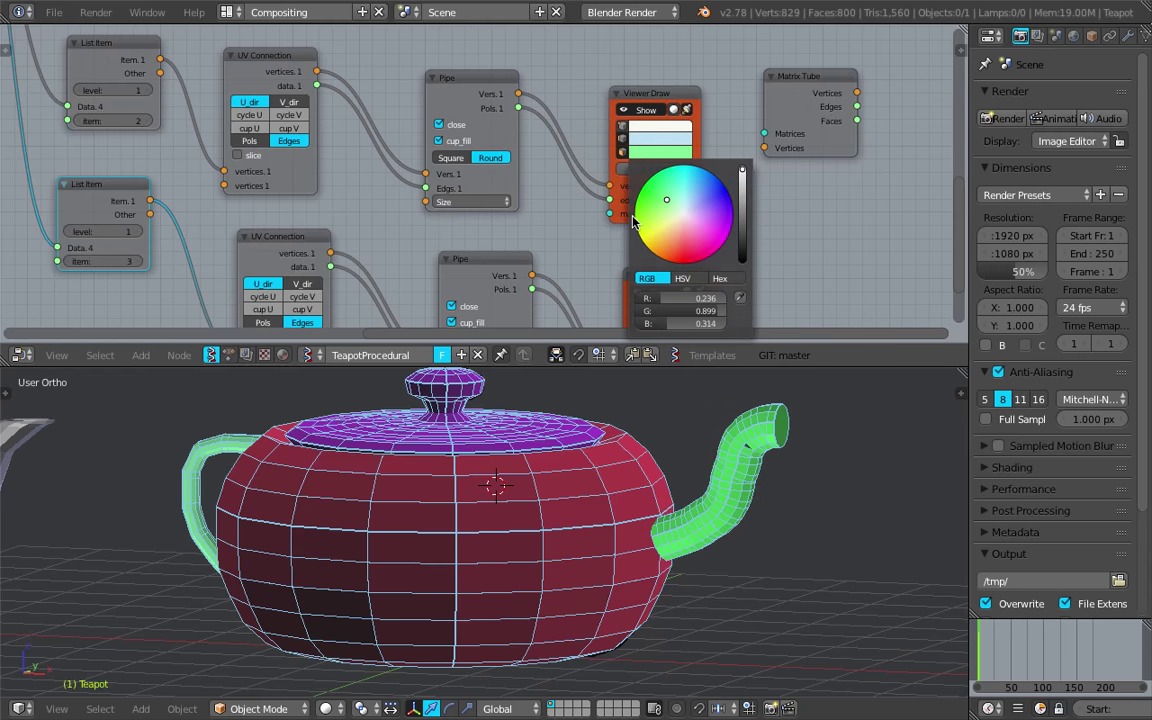
Set the List Input's value 2 to 8 for the spout and save the file
middle_drag(257, 203, 639, 252)
middle_drag(250, 130, 571, 257)
middle_drag(258, 129, 318, 167)
scroll(318, 167, up, 1)
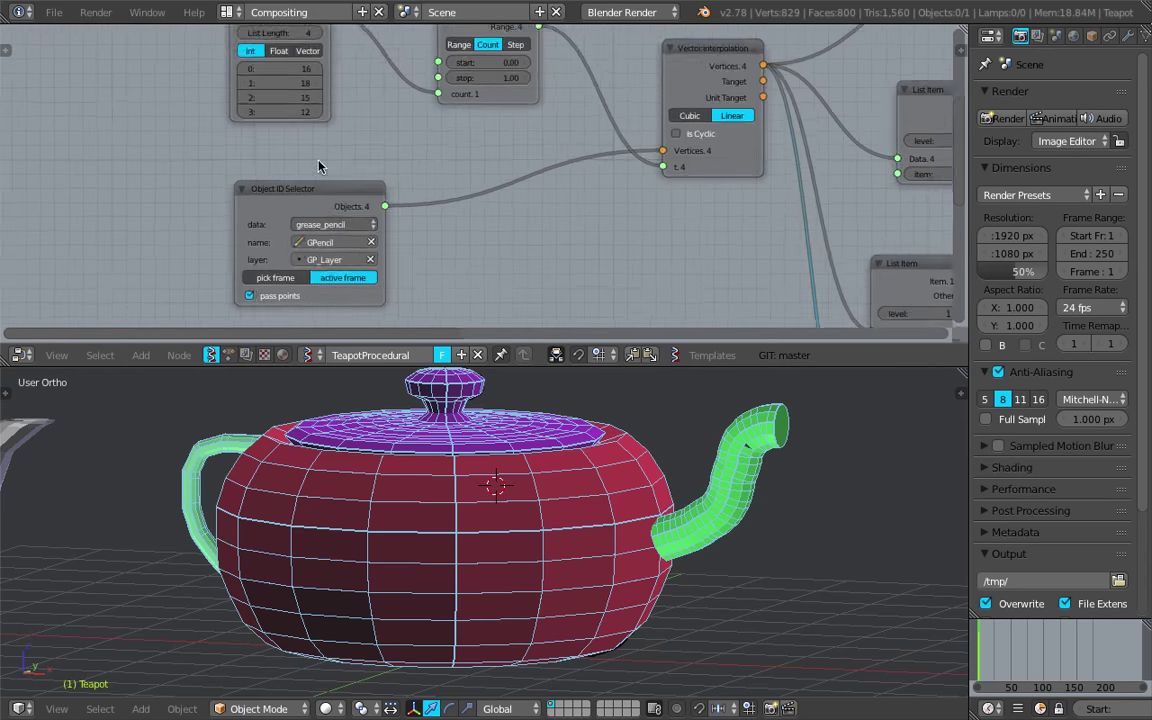
middle_drag(311, 107, 309, 190)
scroll(309, 190, up, 2)
drag(300, 180, 244, 178)
middle_drag(752, 550, 568, 474)
scroll(571, 515, down, 2)
key(ctrl+s)
click(572, 512)
Enlarge the 3D view by shrinking the node editor area, and save the file
middle_drag(562, 462, 431, 457)
scroll(542, 482, up, 2)
key(ctrl+s)
click(537, 488)
drag(484, 366, 486, 251)
shift+middle_drag(483, 303, 503, 326)
key(ctrl+s)
middle_drag(503, 330, 578, 240)
click(516, 350)
drag(640, 252, 638, 262)
Examine the procedural teapot from several sides and compare it with the grey reference teapot
middle_drag(378, 476, 783, 383)
shift+middle_drag(266, 448, 428, 430)
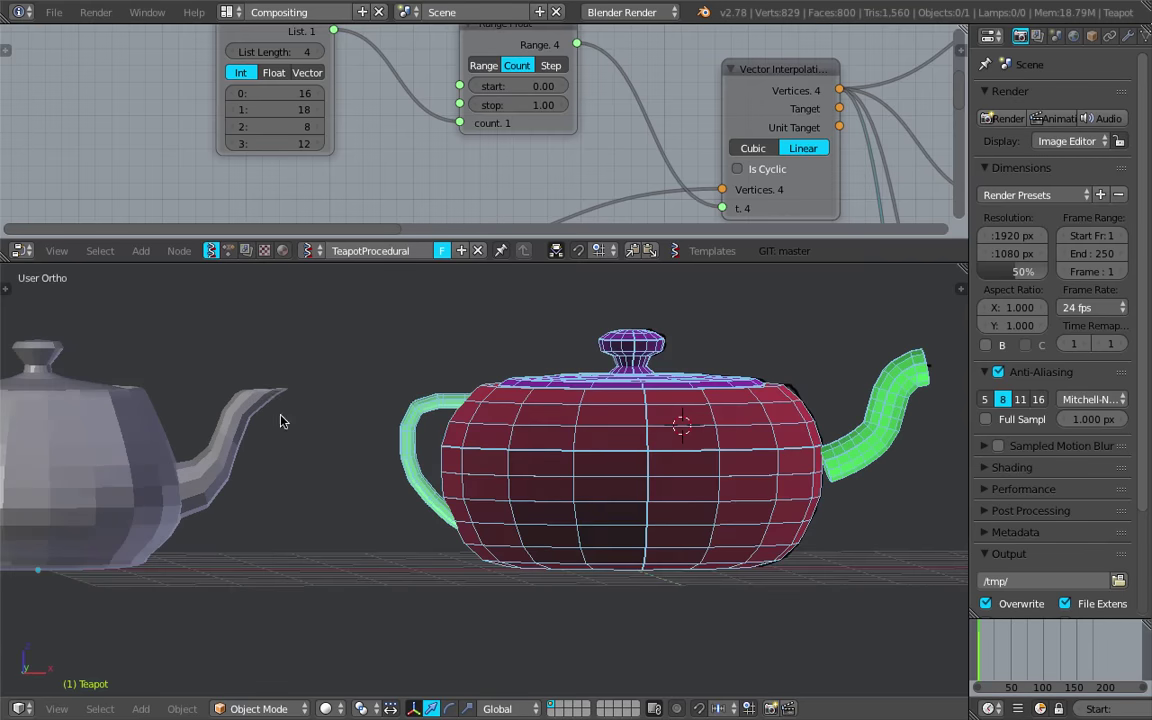
middle_drag(256, 394, 270, 391)
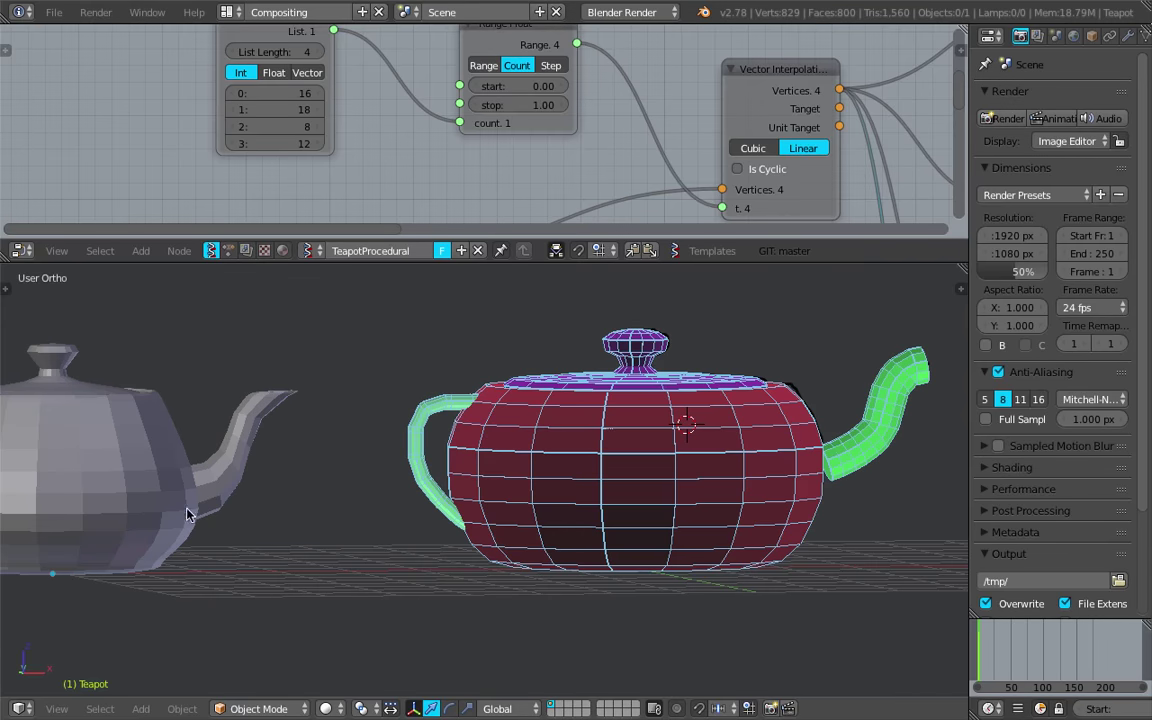
middle_drag(240, 444, 188, 425)
key(ctrl+s)
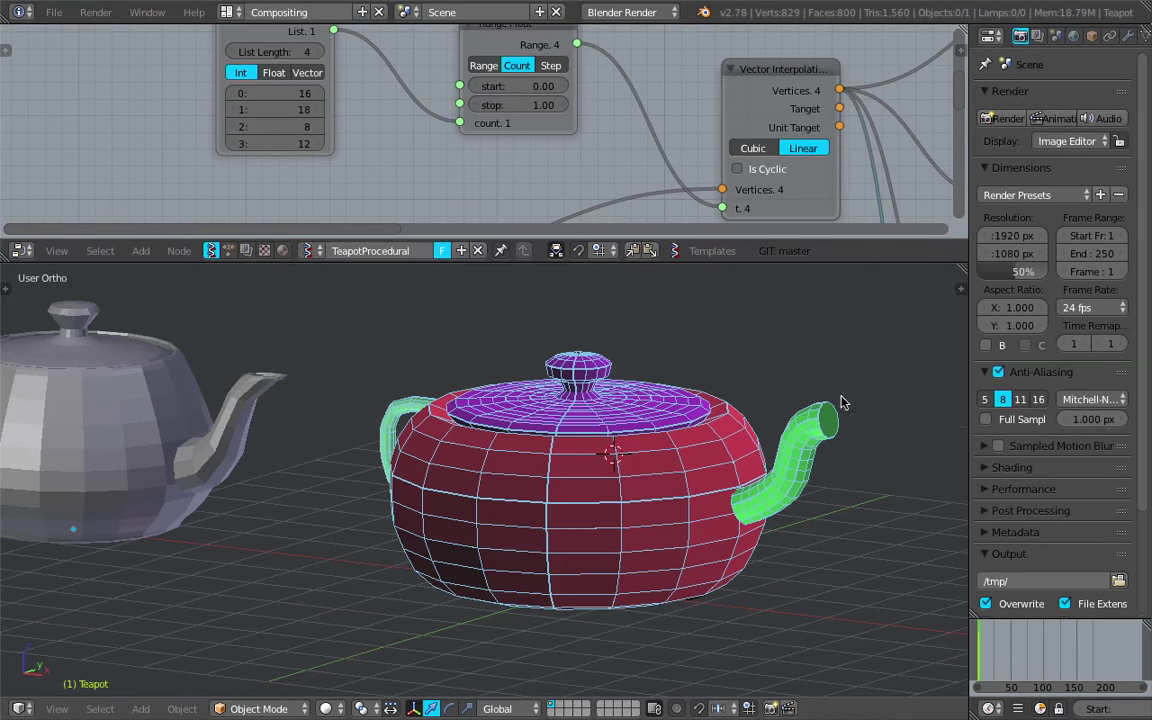
middle_drag(843, 402, 537, 472)
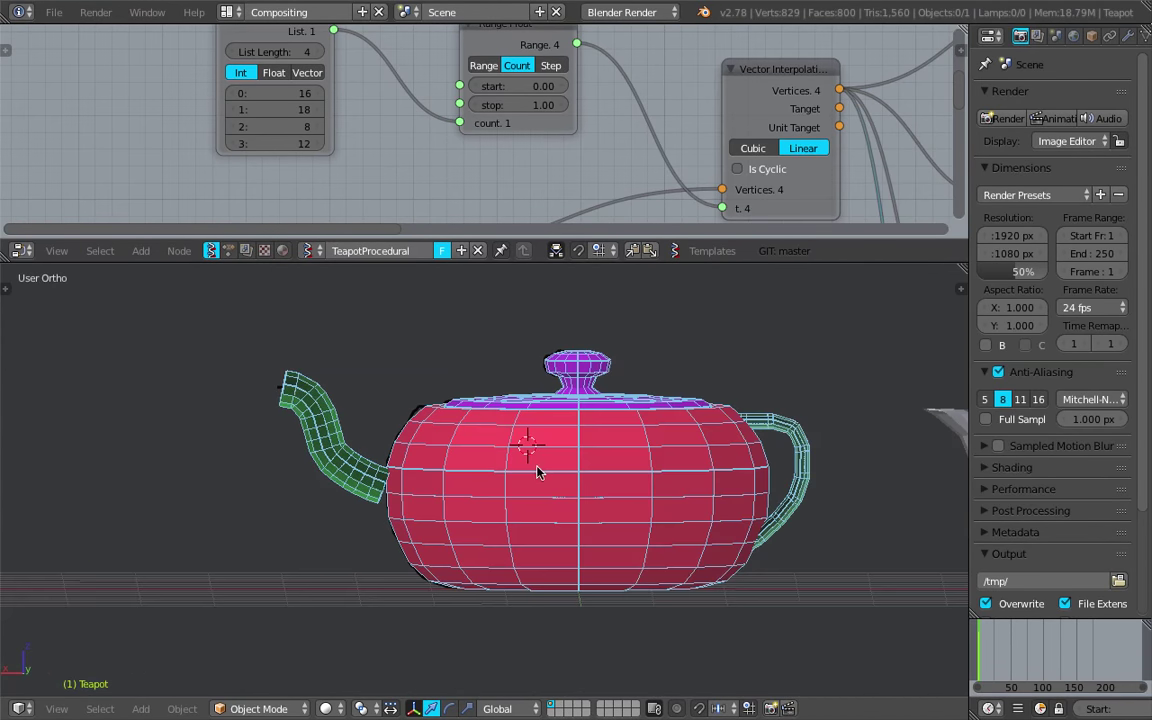
Sketch a wavy grease pencil line with a loop at each end above the spout and save the file
shift+middle_drag(340, 424, 391, 423)
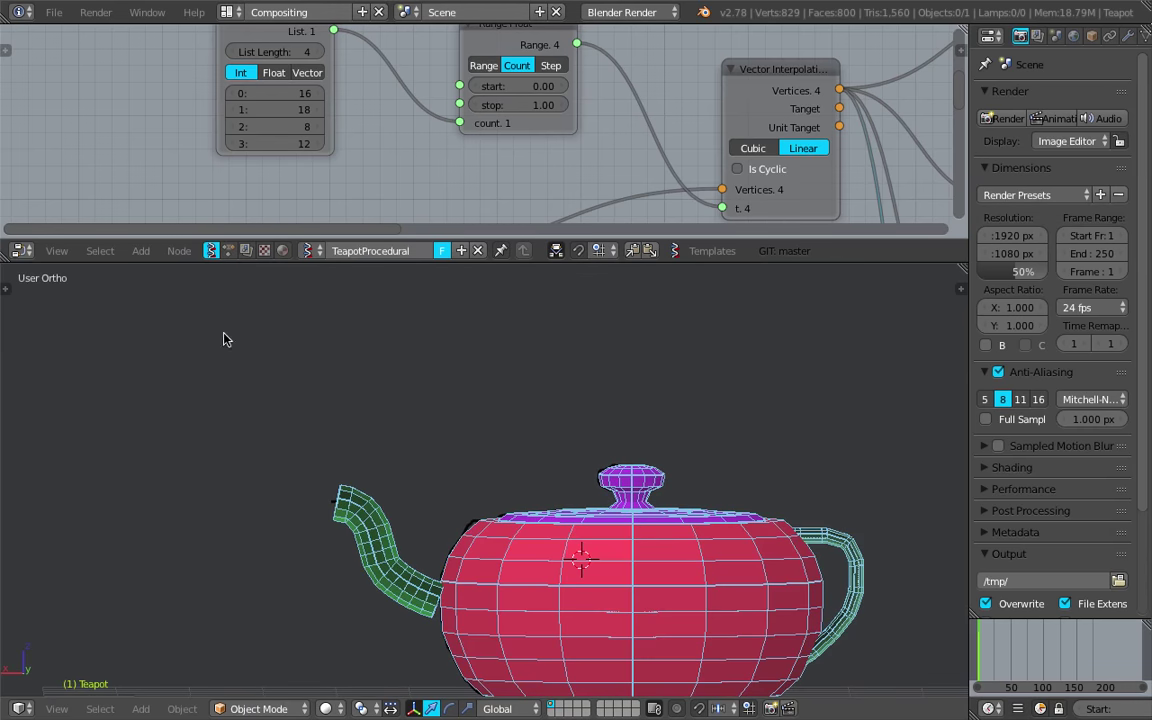
mouse_move(193, 334)
mouse_down()
mouse_move(188, 360)
mouse_move(197, 330)
mouse_up()
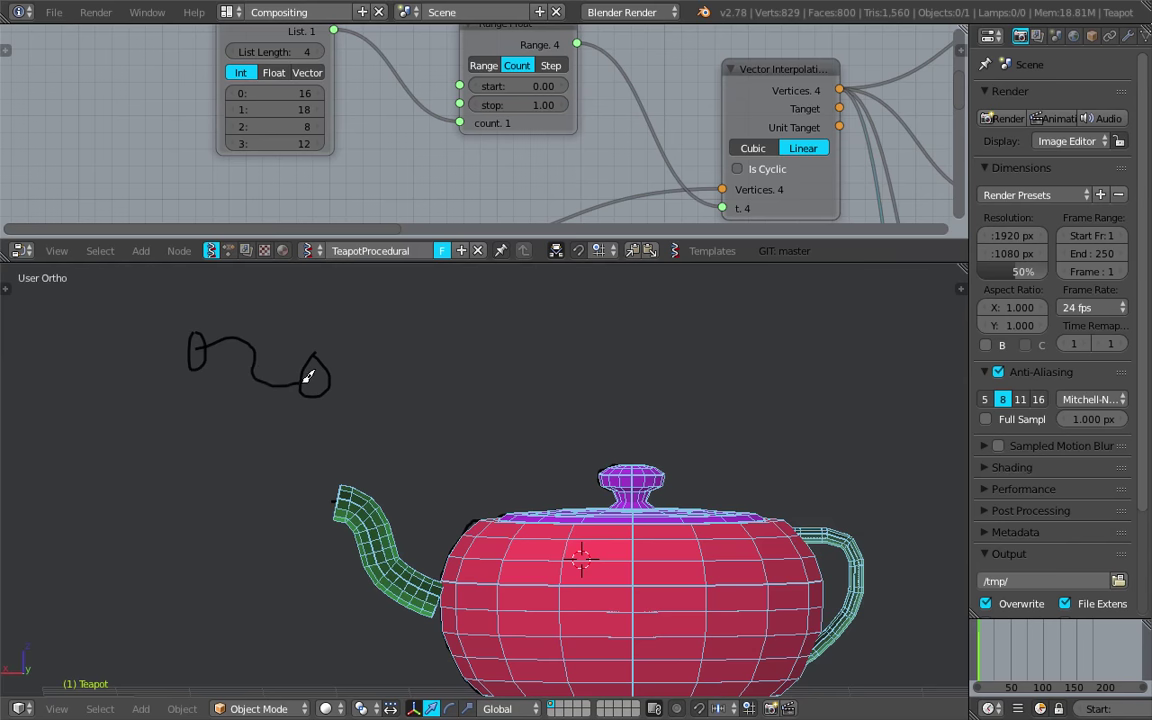
key(ctrl+s)
click(436, 390)
Switch to the front view and erase the loose grease pencil strokes above the spout
shift+middle_drag(574, 459, 426, 401)
middle_drag(718, 488, 335, 493)
scroll(358, 492, down, 3)
mouse_move(615, 505)
middle_down()
mouse_move(512, 489)
mouse_move(614, 497)
mouse_move(607, 504)
mouse_move(620, 496)
mouse_move(617, 452)
mouse_move(505, 484)
middle_up()
scroll(512, 489, down, 2)
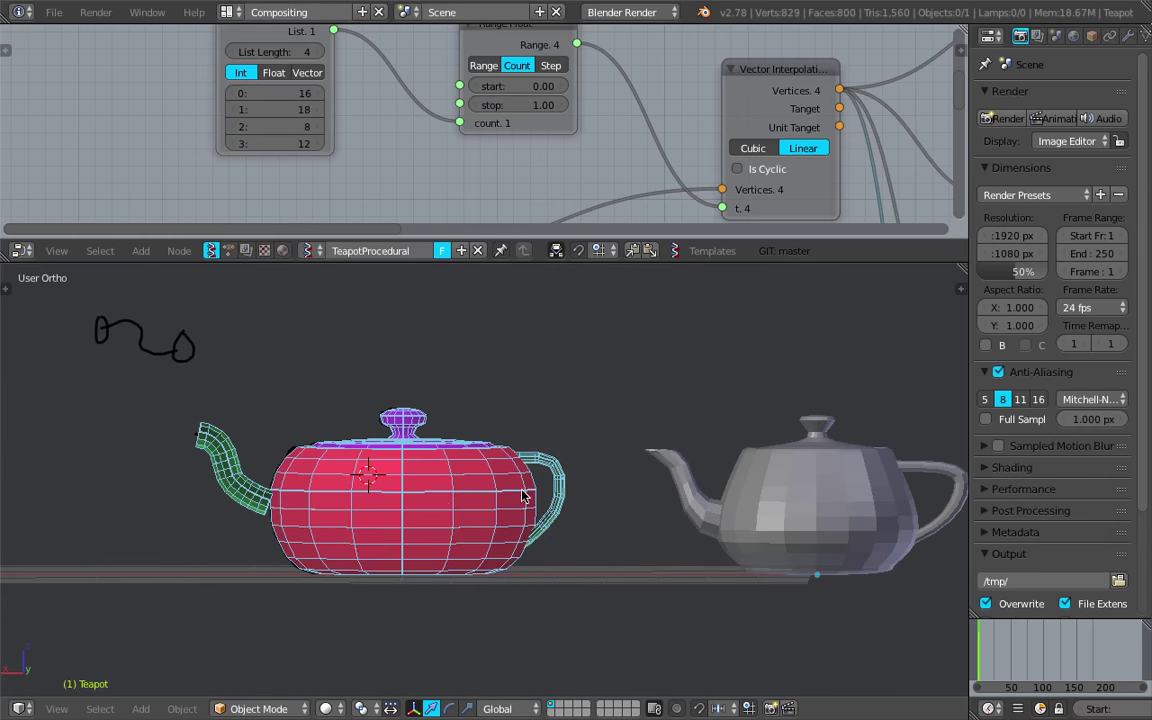
click(57, 708)
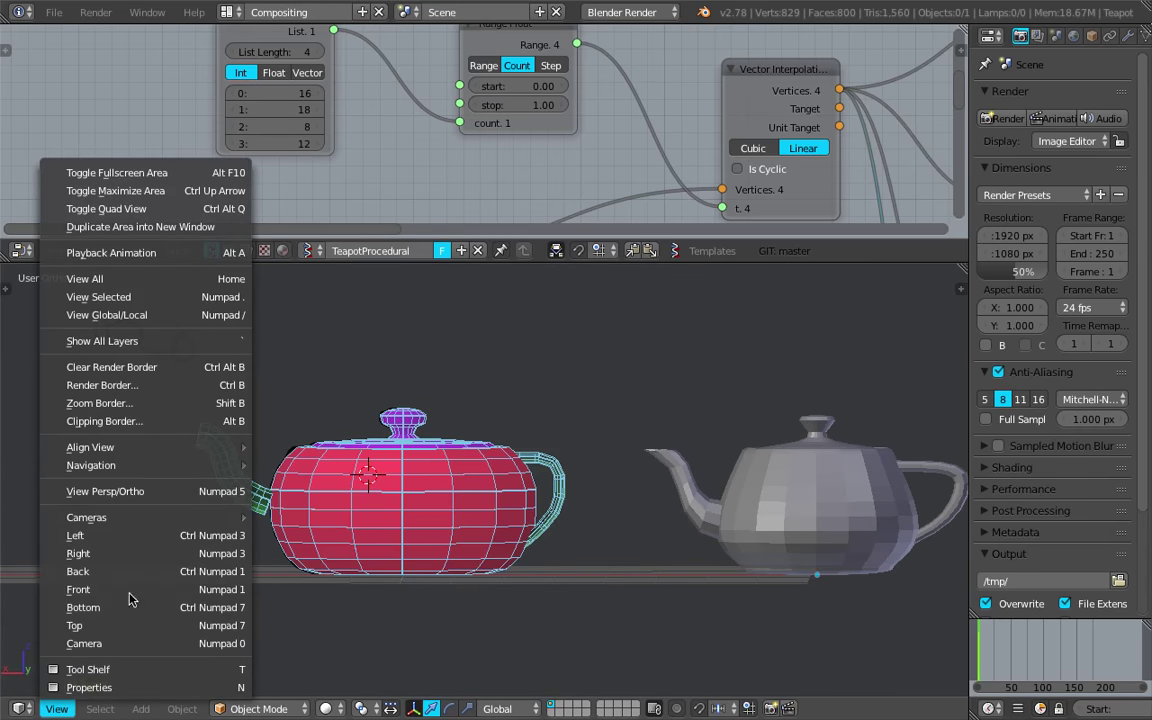
click(110, 535)
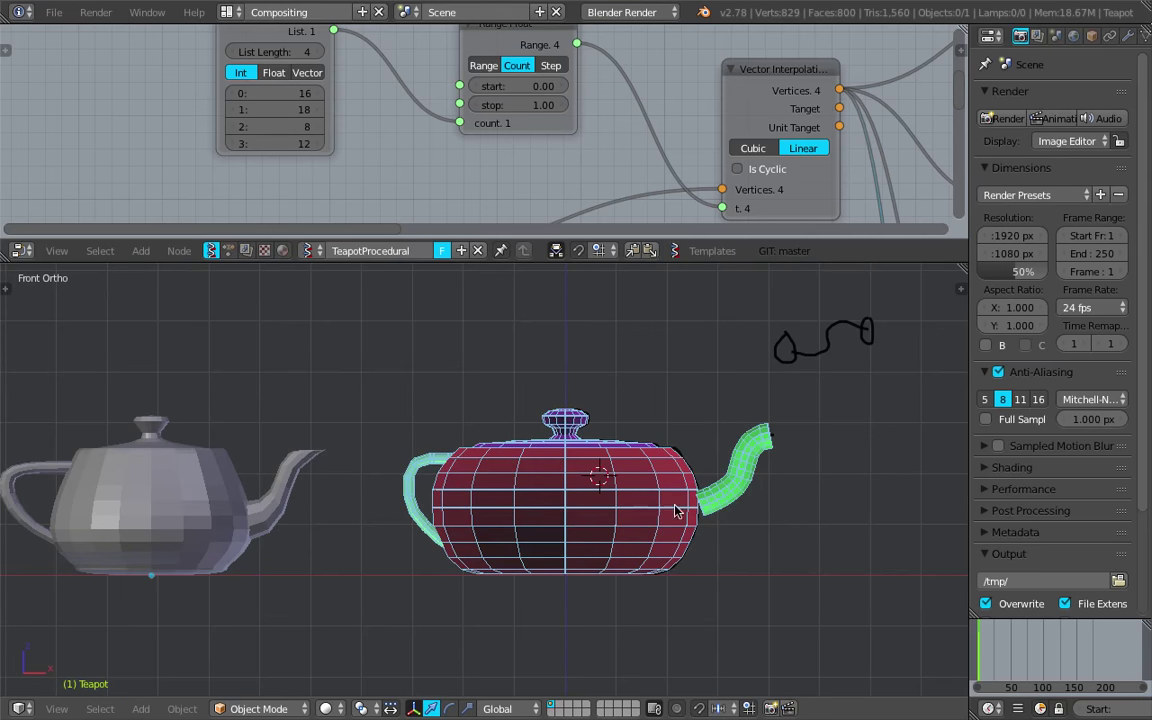
shift+middle_drag(713, 459, 728, 466)
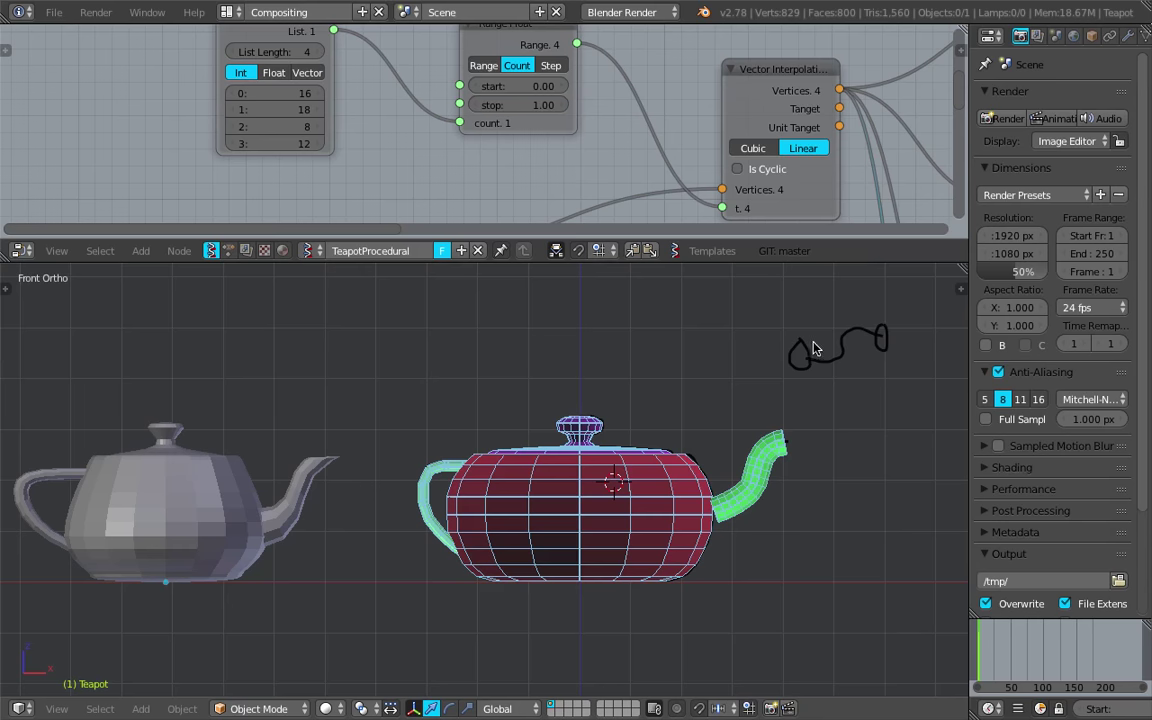
right_drag(841, 351, 872, 339)
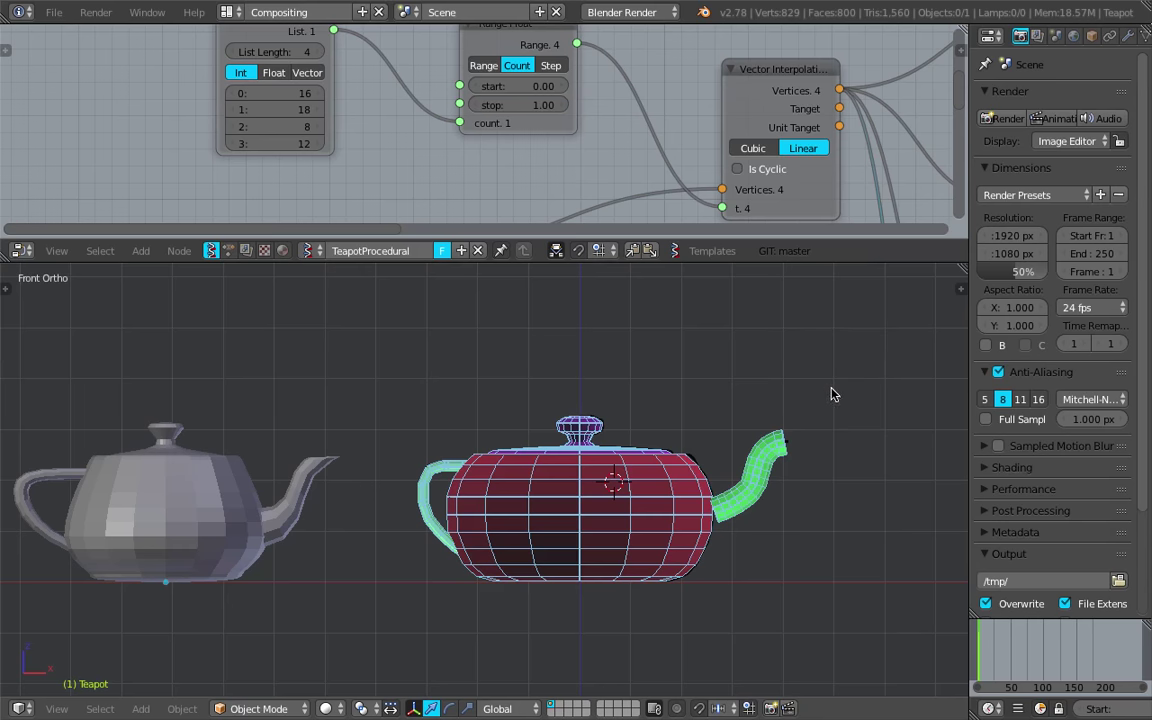
Enter Edit Strokes mode, with the 3D view in wireframe and its transform and grease pencil properties shown
key(Tab)
click(939, 457)
scroll(707, 486, up, 1)
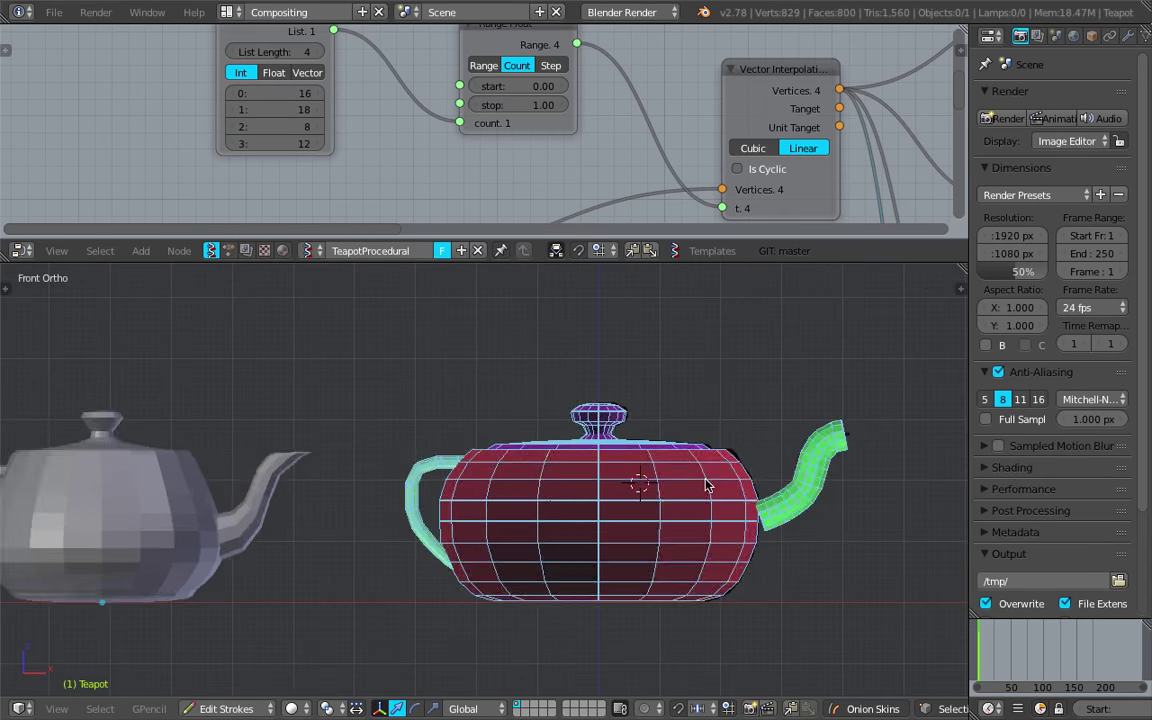
key(z)
key(n)
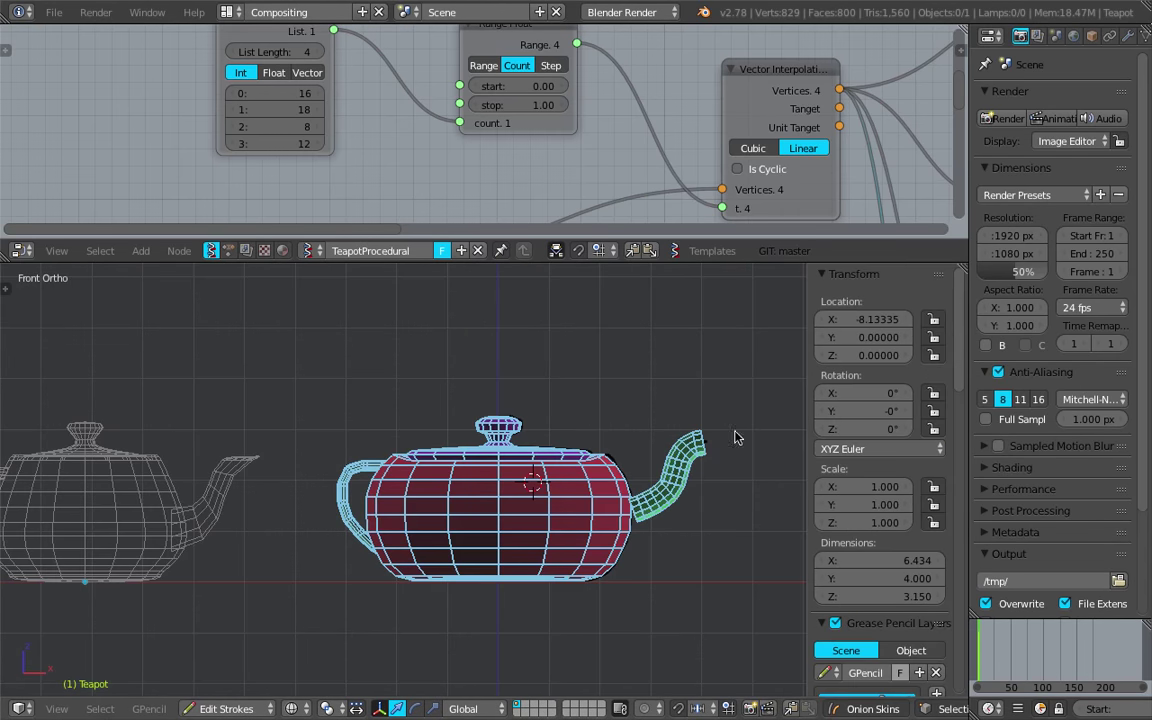
Select the grease pencil stroke that runs through the spout
scroll(820, 492, down, 6)
scroll(668, 494, up, 4)
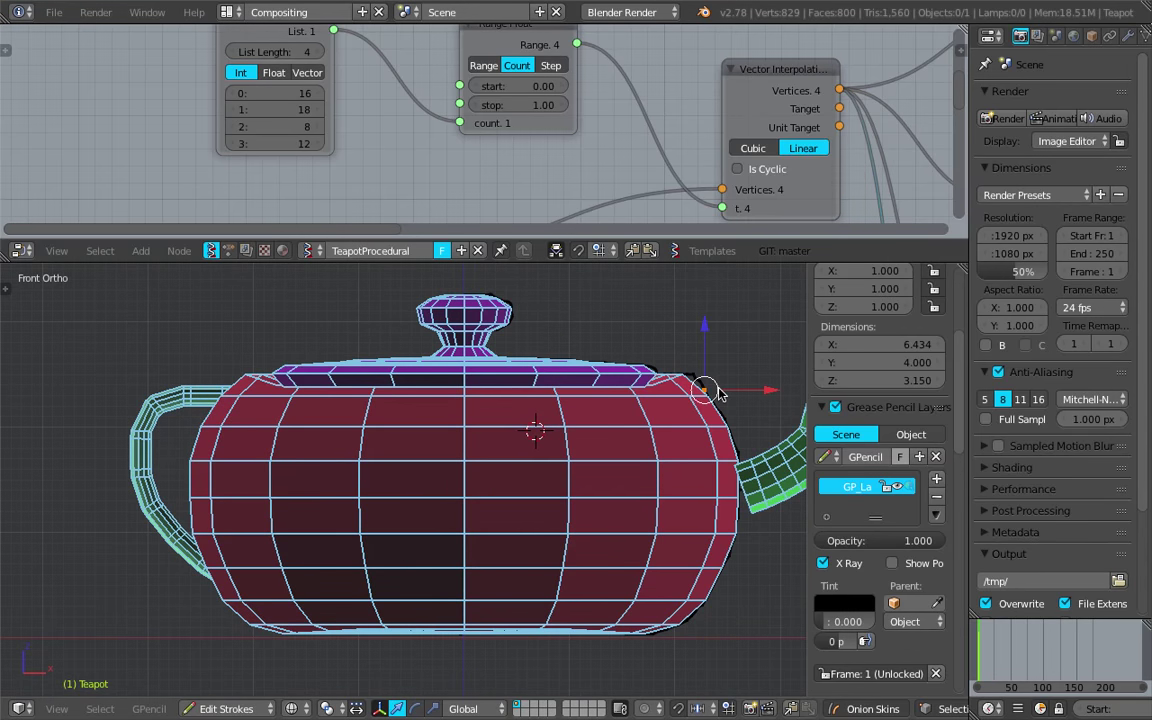
key(a)
scroll(640, 462, down, 3)
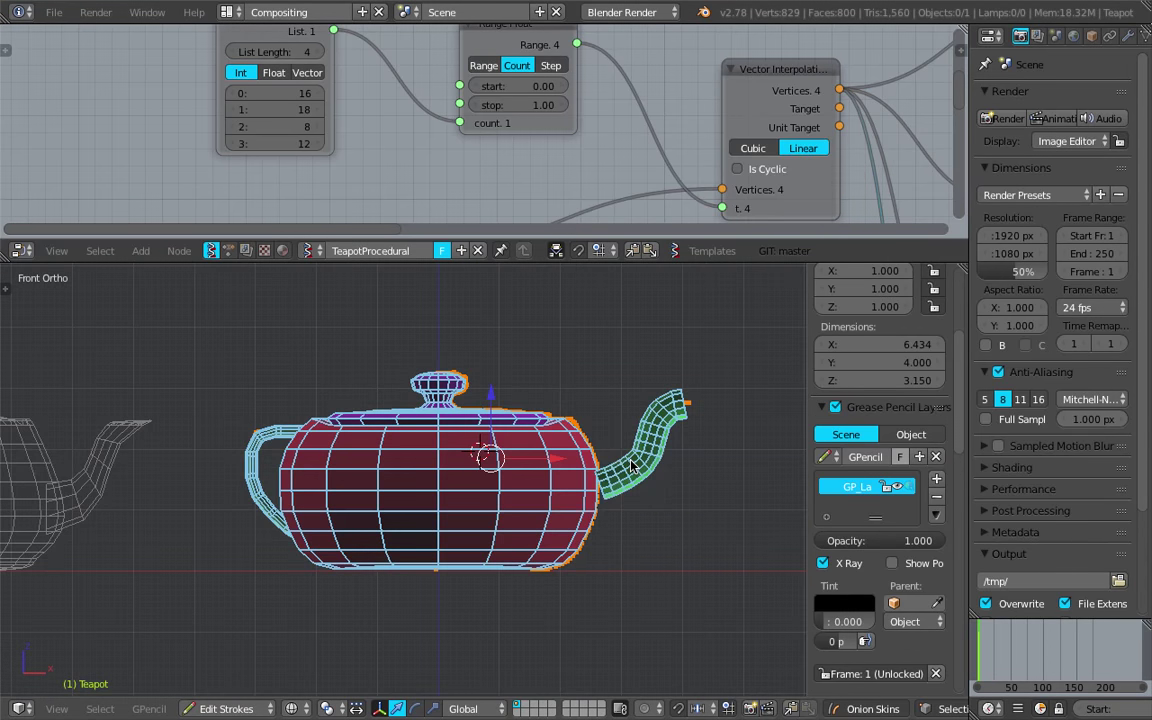
scroll(634, 466, up, 3)
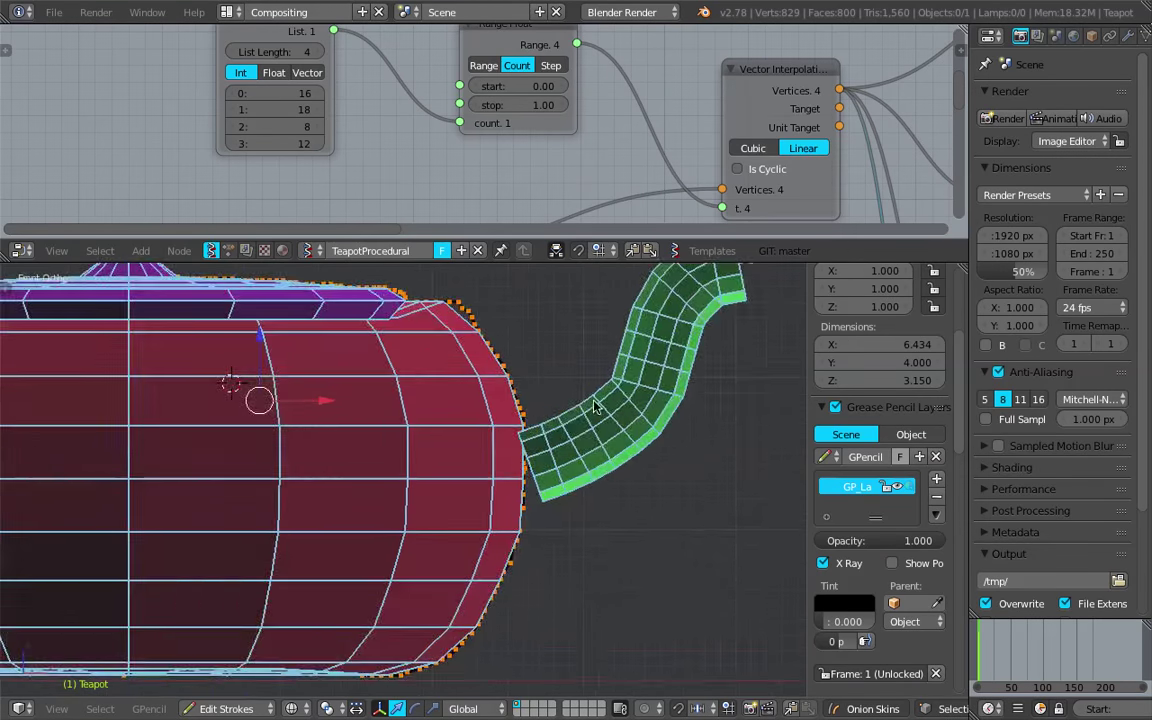
right_click(645, 336)
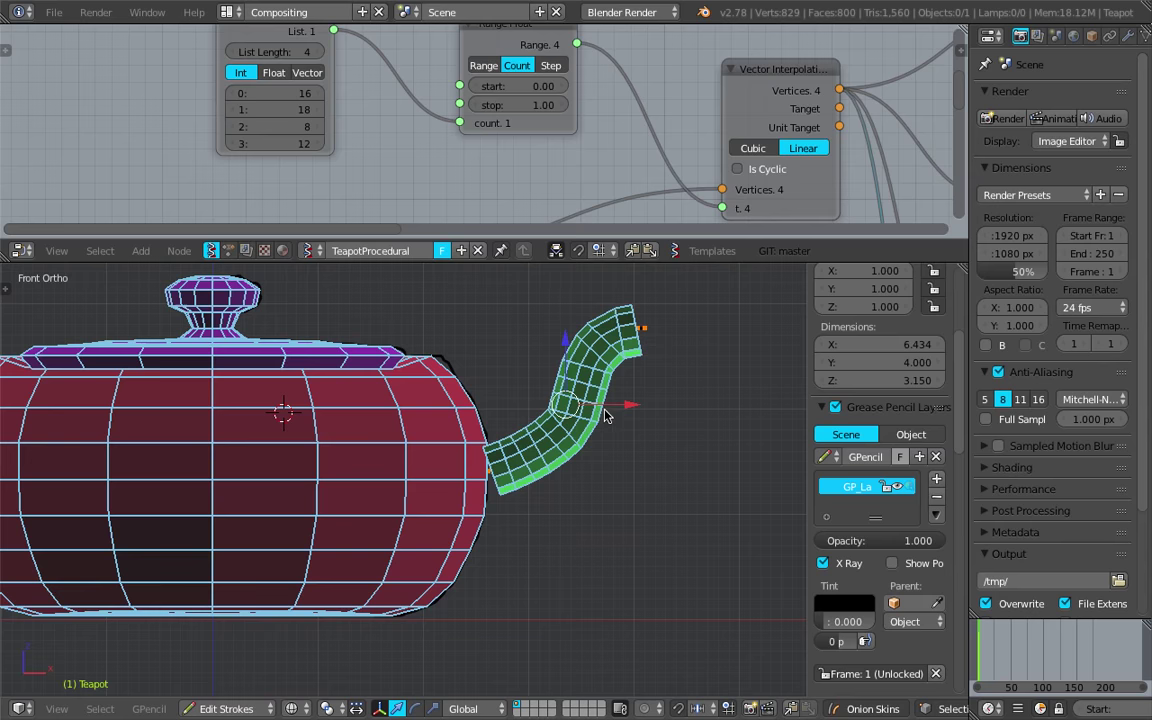
Turn off the display of the spout's Viewer Draw node so that only its guide stroke remains in the 3D view
scroll(606, 410, up, 1)
middle_drag(860, 120, 411, 173)
scroll(480, 175, down, 9)
middle_drag(854, 198, 571, 48)
middle_drag(600, 98, 586, 122)
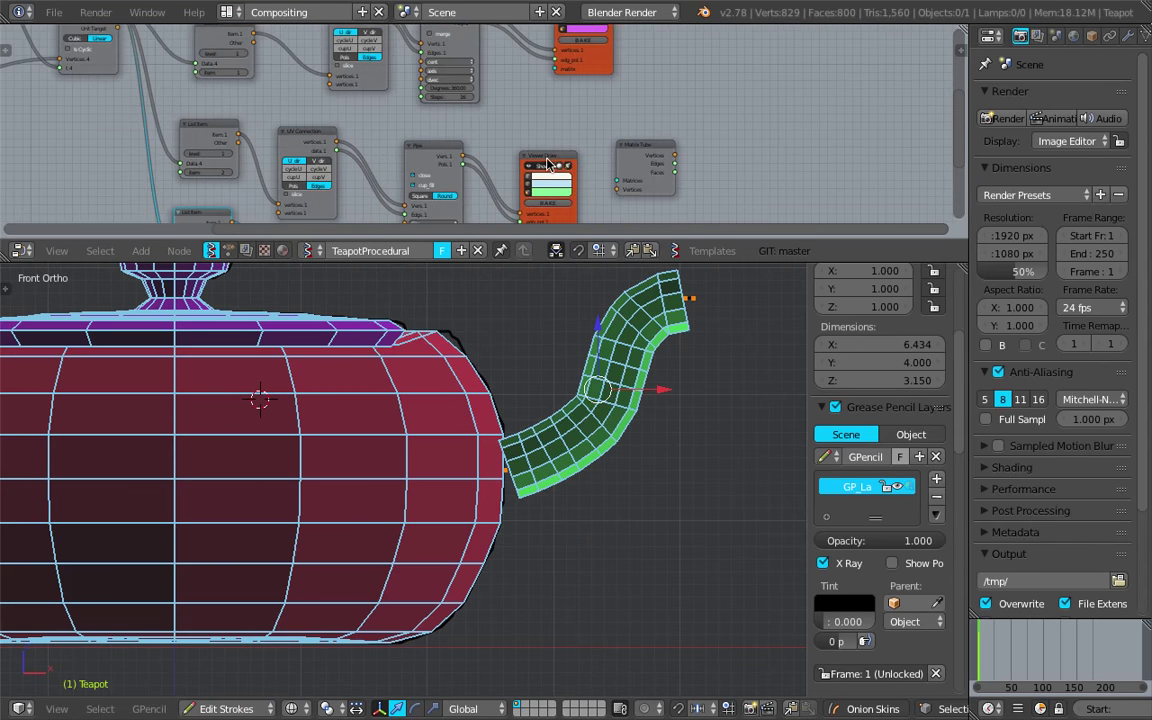
click(543, 166)
click(543, 166)
click(543, 166)
Reselect all linked points of the spout stroke, starting from a point near where it meets the body
scroll(573, 447, up, 2)
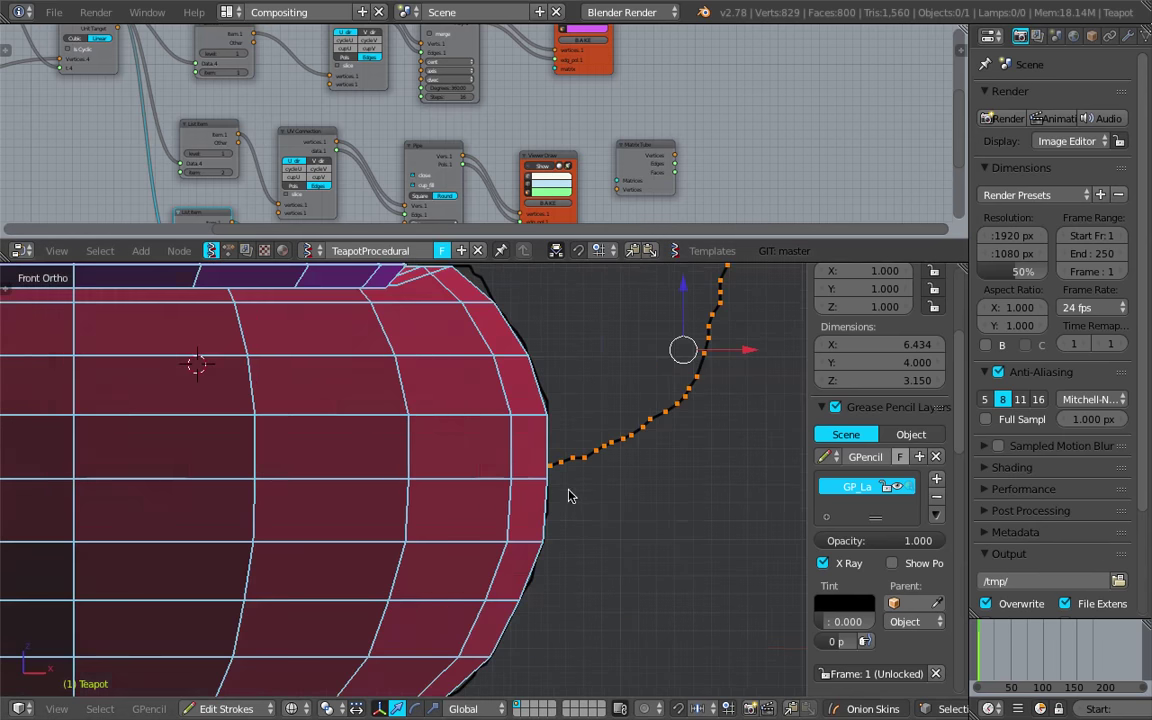
shift+middle_drag(568, 489, 567, 476)
right_click(550, 457)
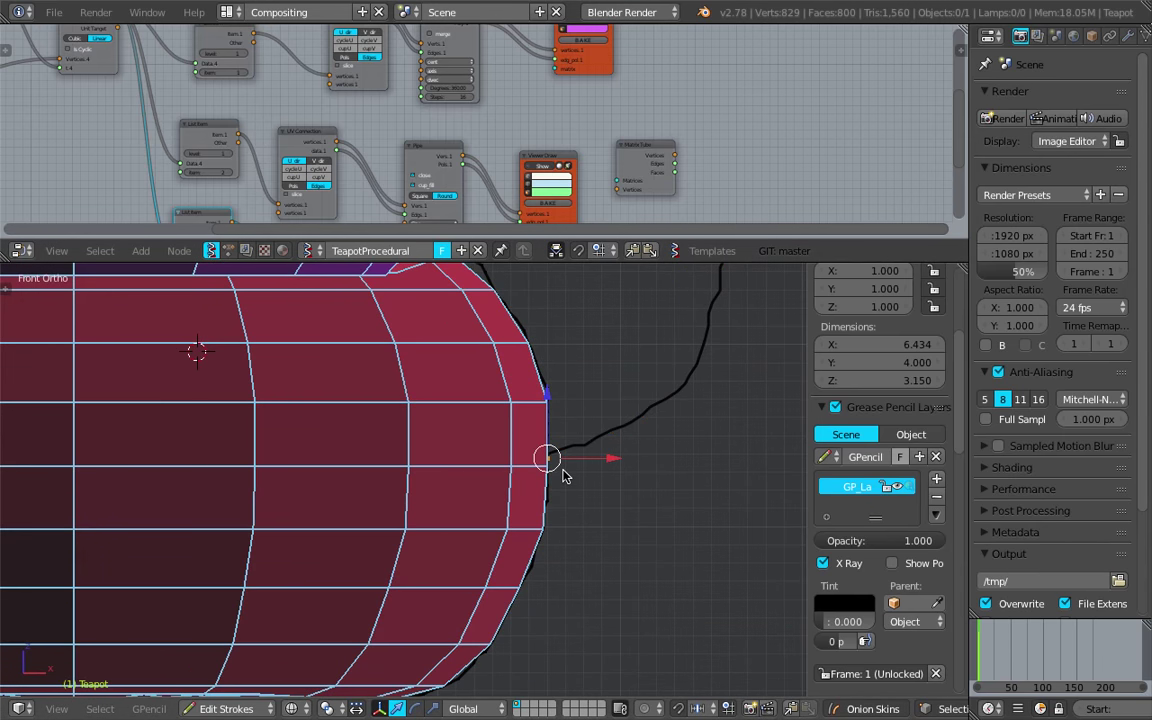
key(a)
right_click(568, 458)
key(ctrl+l)
shift+middle_drag(562, 456, 587, 472)
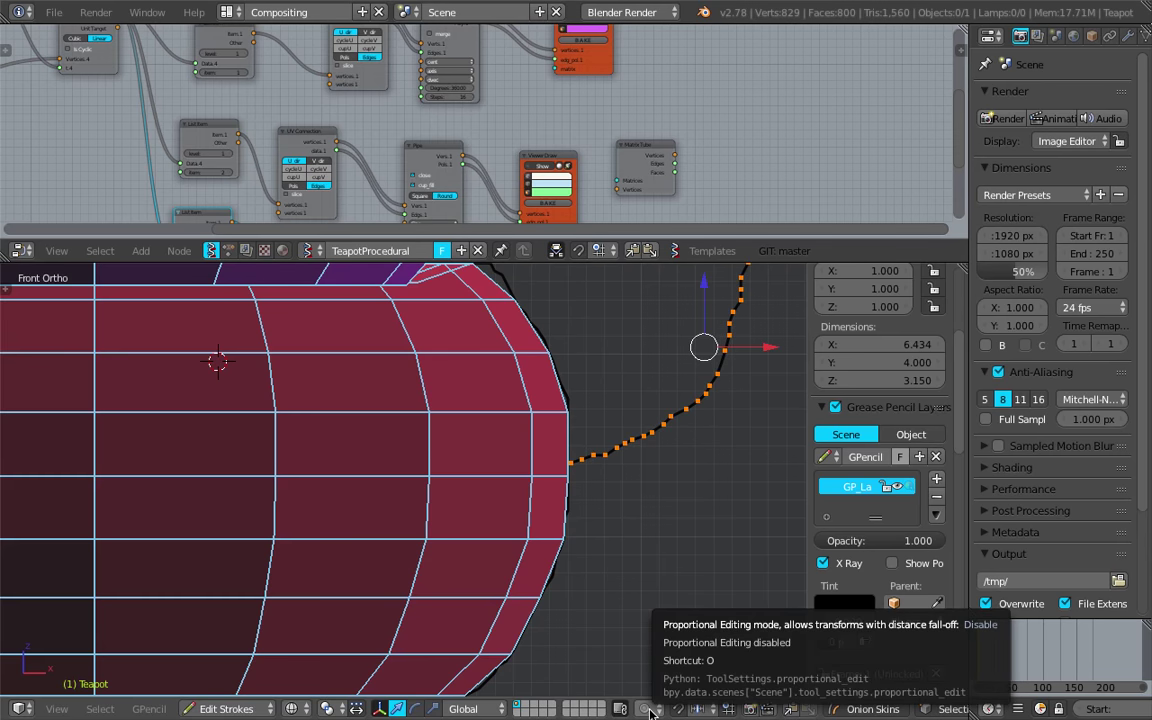
Enable Connected proportional editing and move the point near the spout stroke's base about 0.15 along X and -0.13 along Z
click(650, 710)
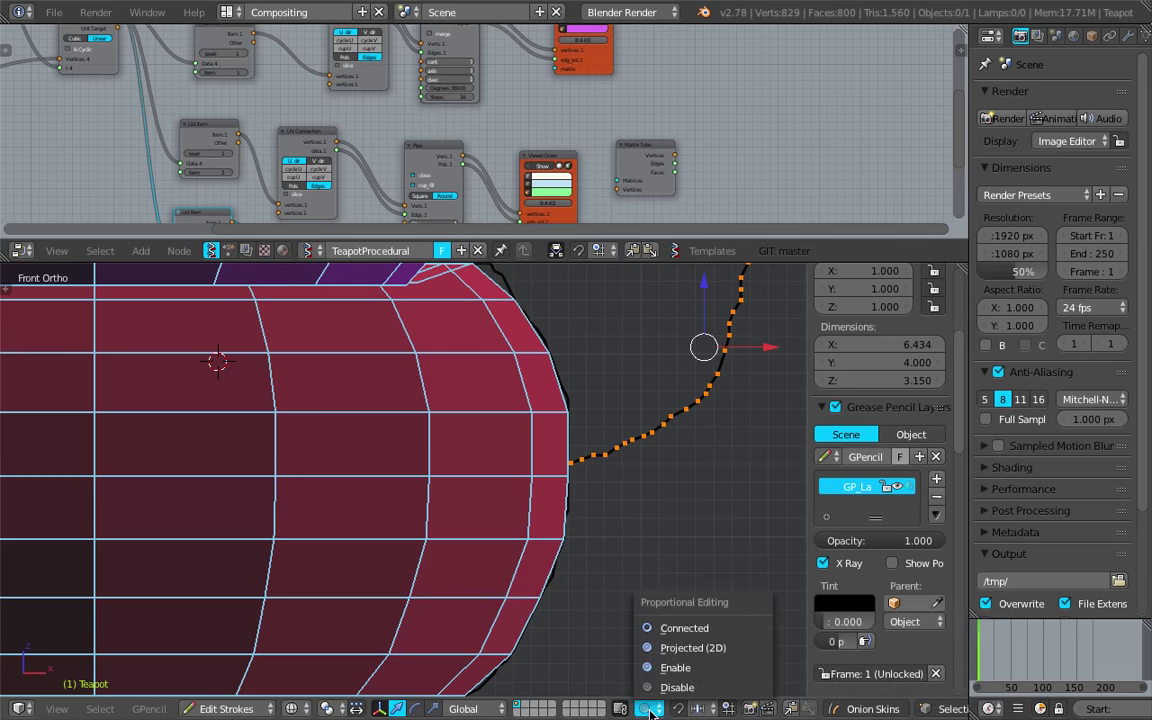
click(683, 628)
right_click(591, 457)
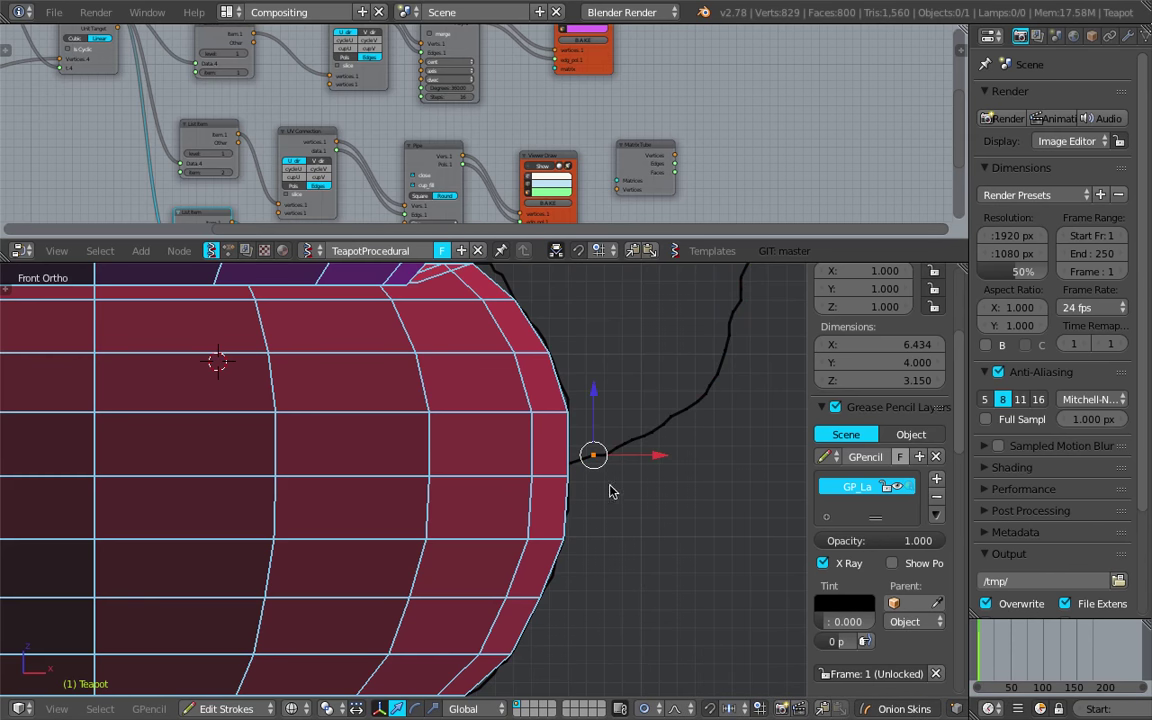
key(g)
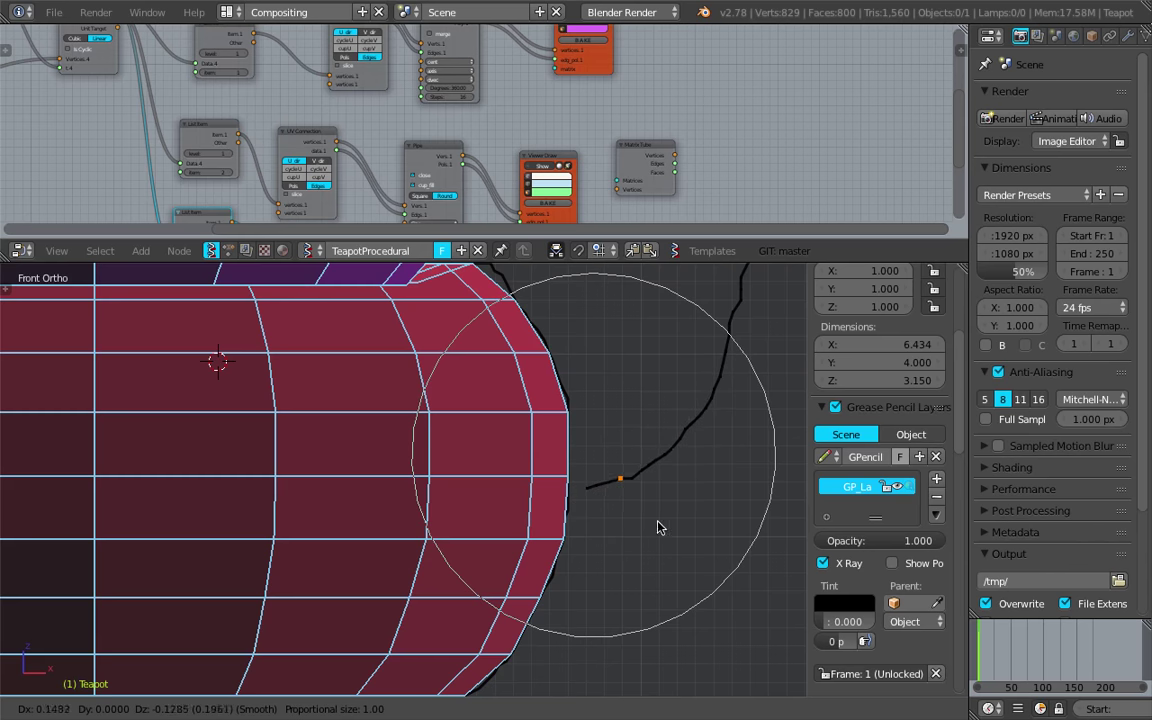
click(661, 527)
Rotate the base of the spout stroke slightly with proportional editing and move it back against the teapot body
key(r)
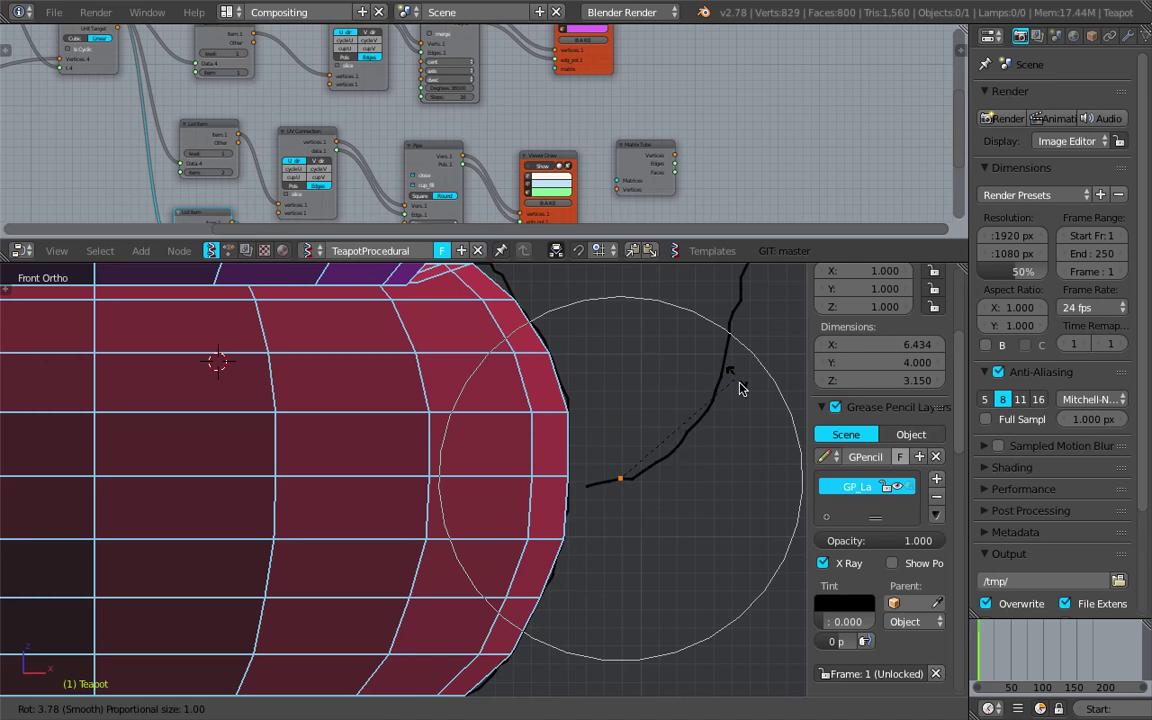
click(731, 394)
key(g)
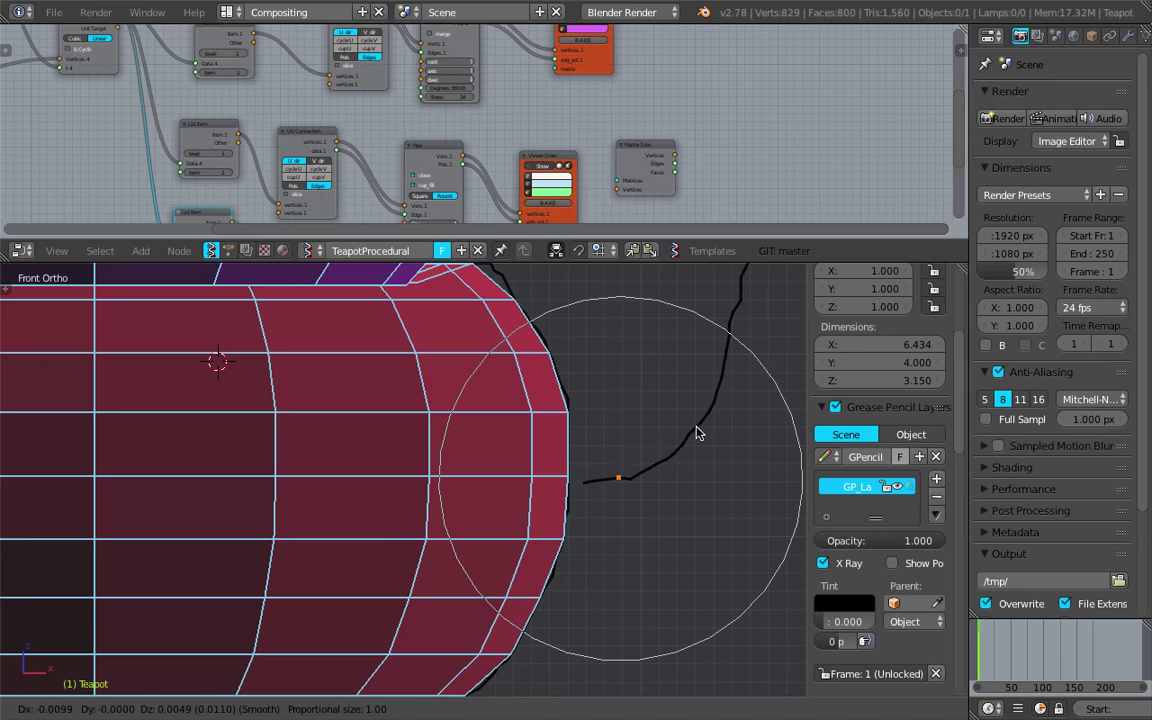
click(628, 449)
scroll(600, 447, down, 1)
Return to Object Mode, show the spout's Viewer Draw again and play the animation so the spout updates to the edited stroke
key(Tab)
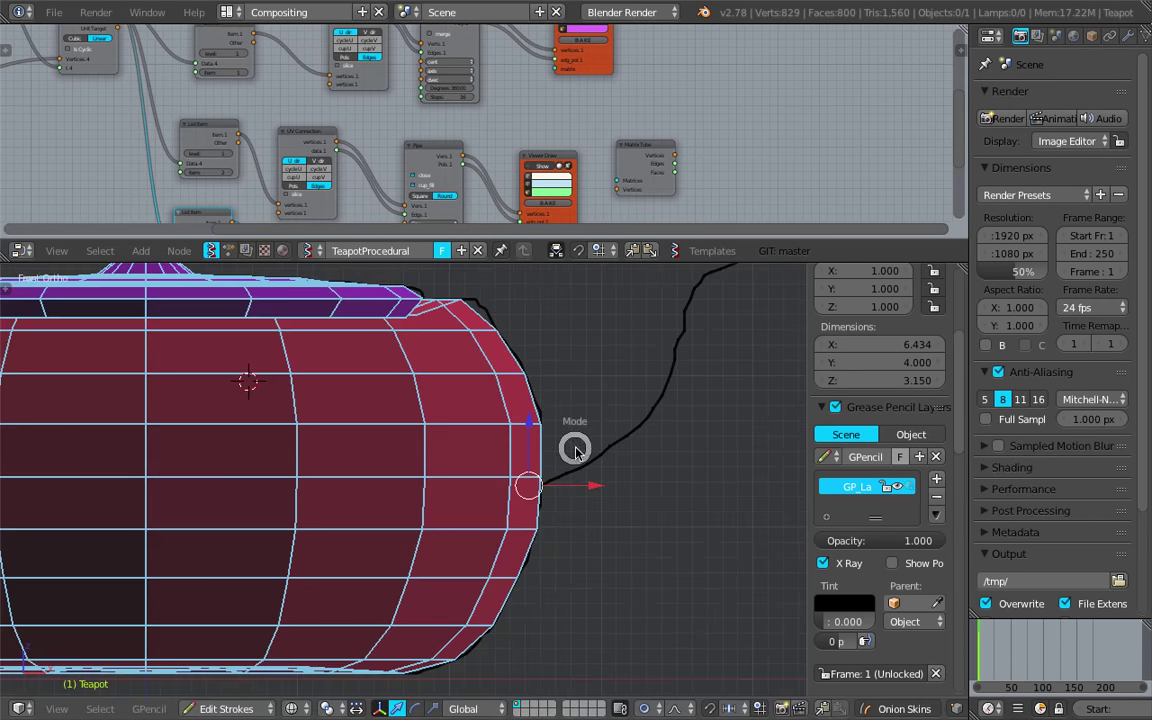
click(478, 448)
scroll(500, 455, down, 2)
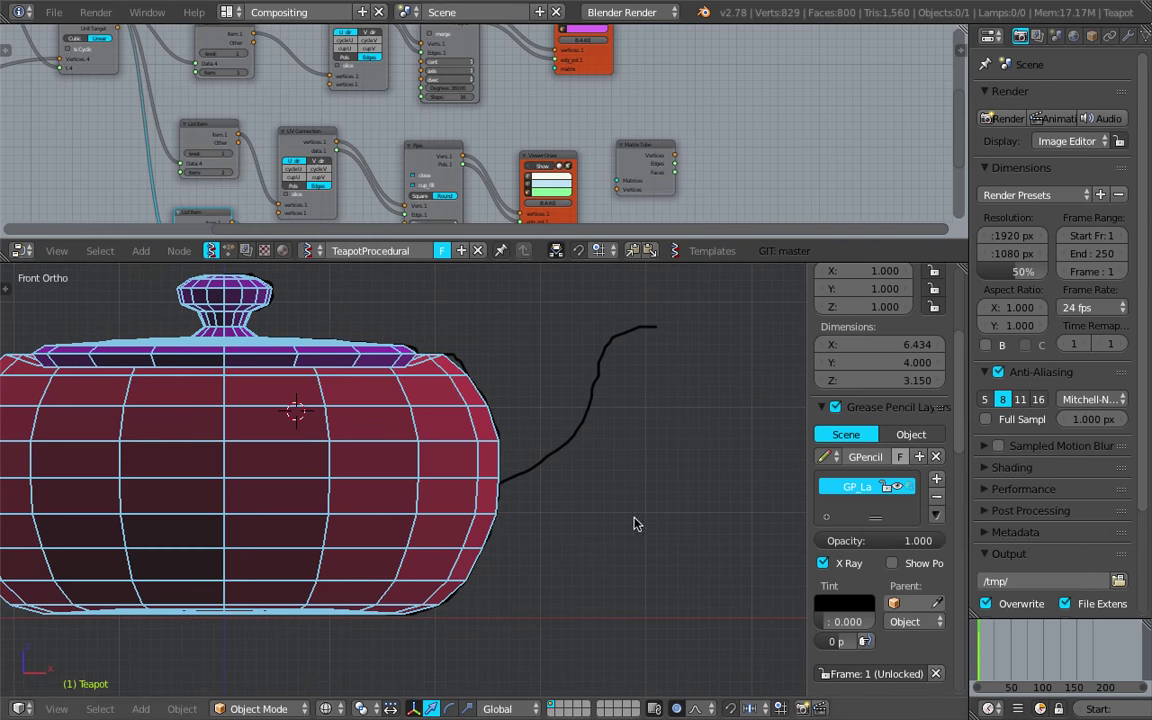
shift+middle_drag(636, 521, 706, 521)
click(541, 168)
key(alt+a)
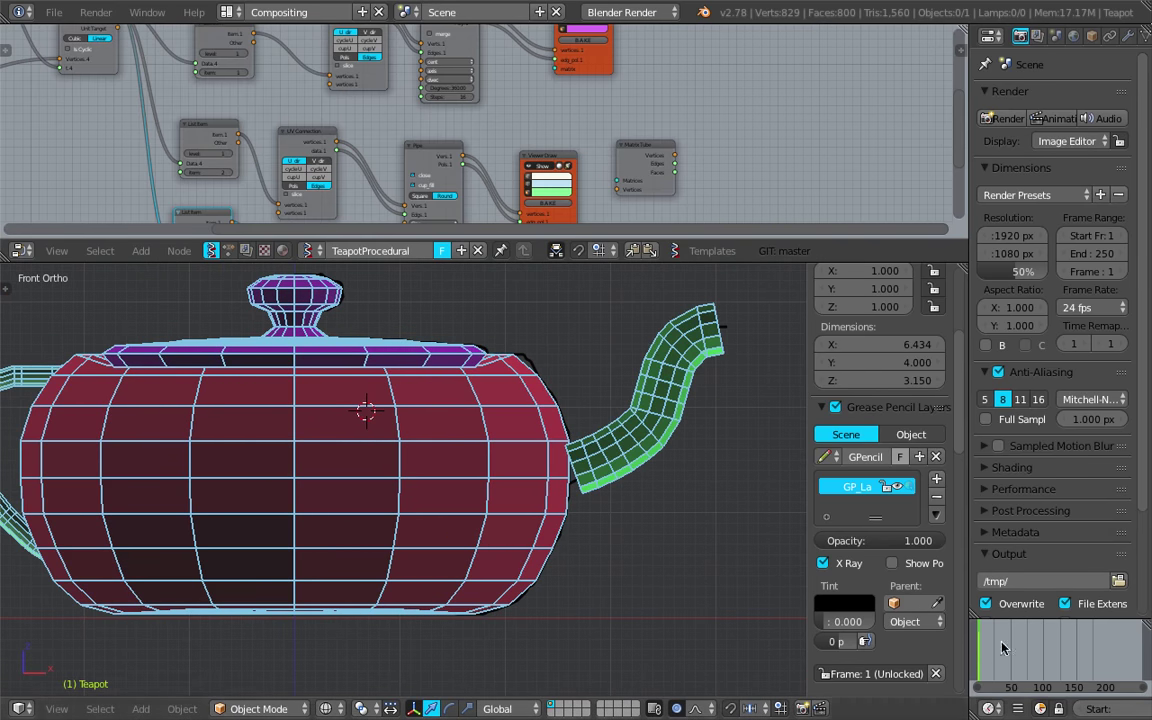
scroll(600, 470, down, 1)
key(Tab)
click(577, 464)
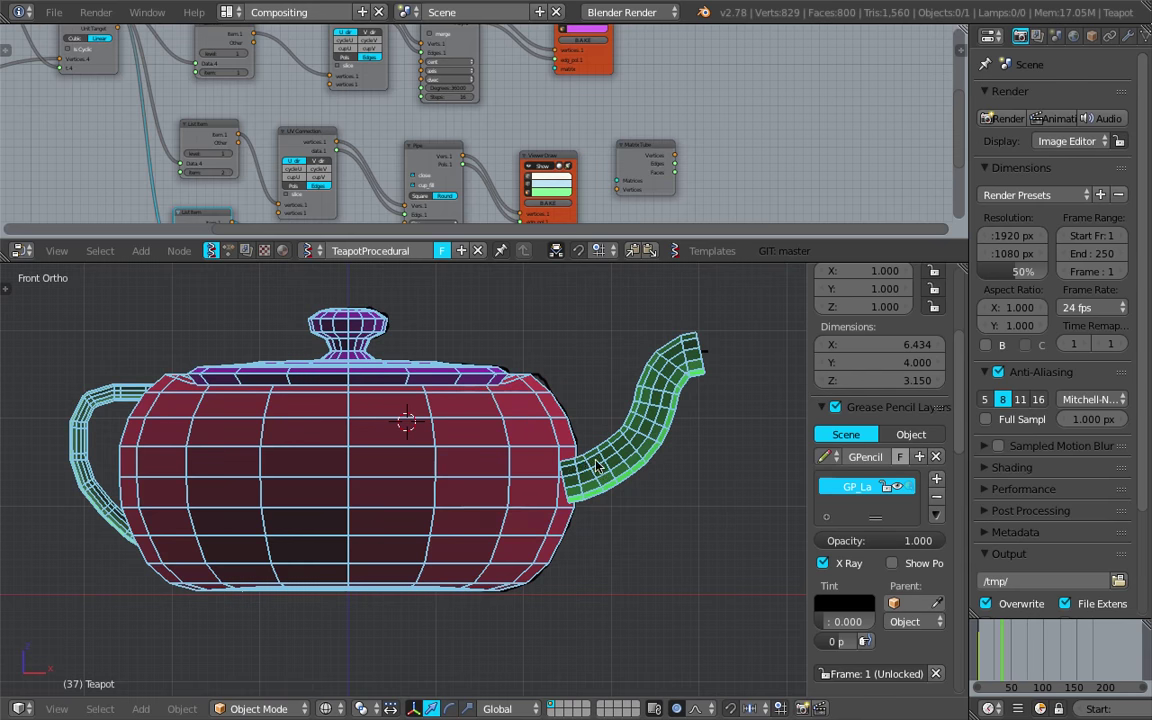
Orbit to a perspective angle on the whole teapot and save over the existing blend file
mouse_move(612, 455)
middle_down()
mouse_move(560, 472)
mouse_move(374, 459)
mouse_move(518, 446)
mouse_move(561, 473)
mouse_move(601, 468)
middle_up()
key(ctrl+s)
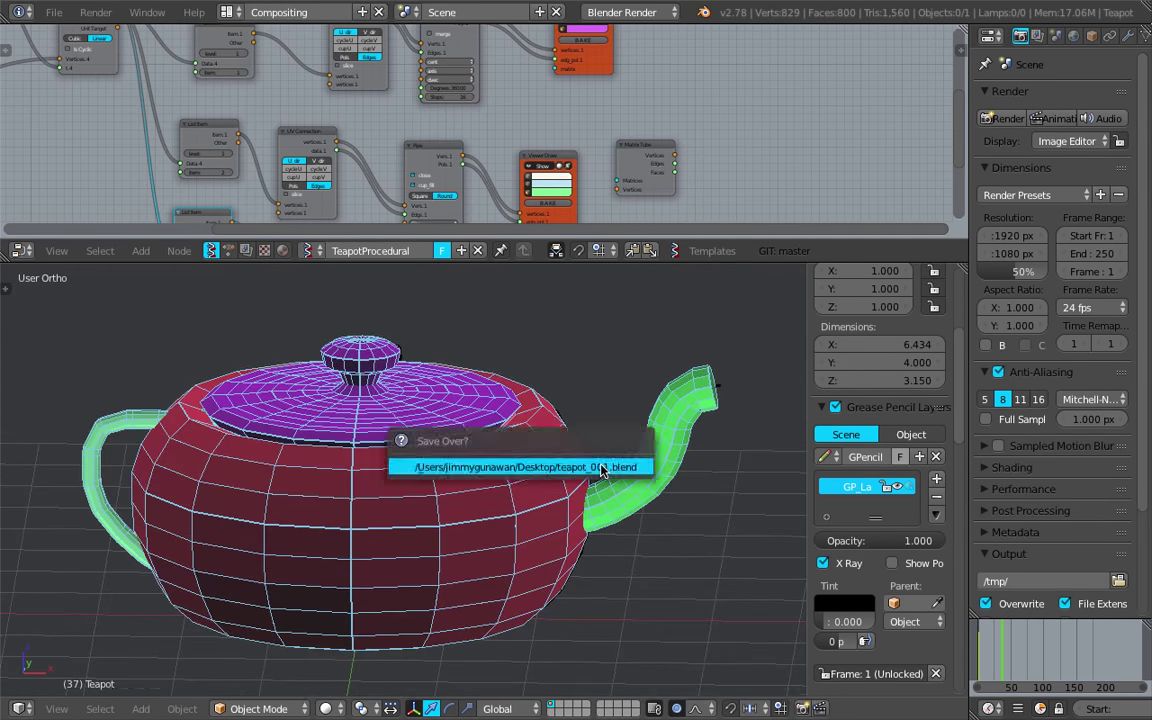
click(601, 467)
Set all three Size values of the spout's Pipe node to 0.47
scroll(484, 117, up, 6)
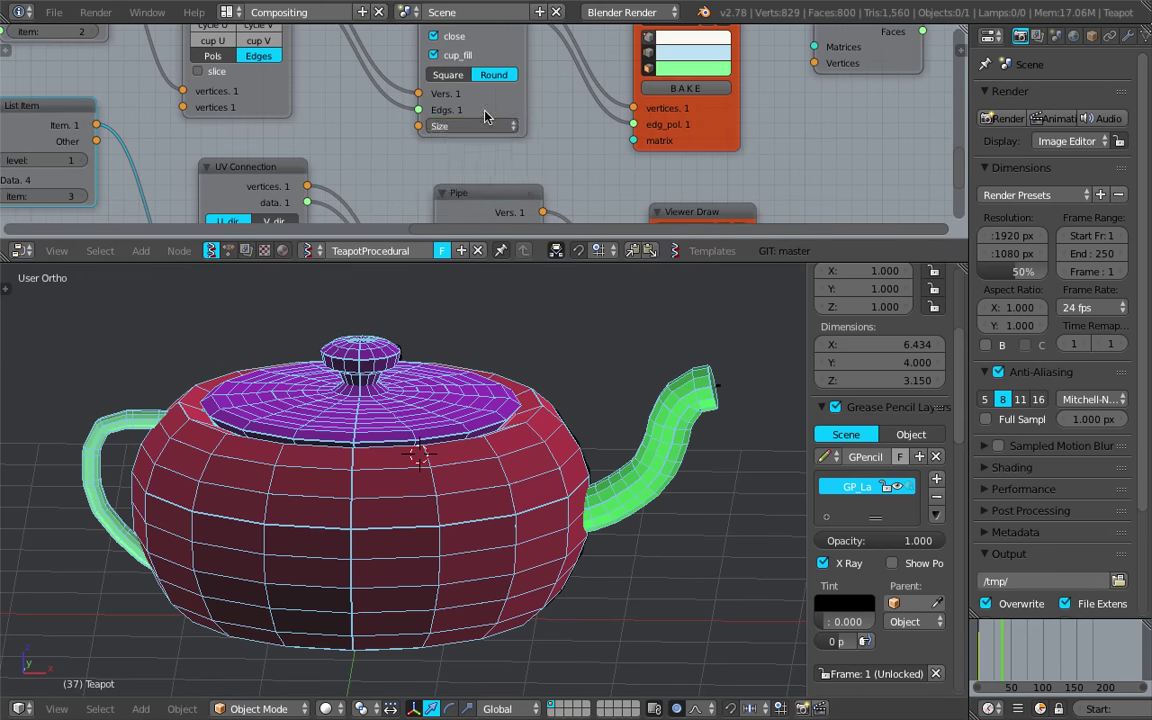
click(484, 126)
drag(488, 152, 443, 146)
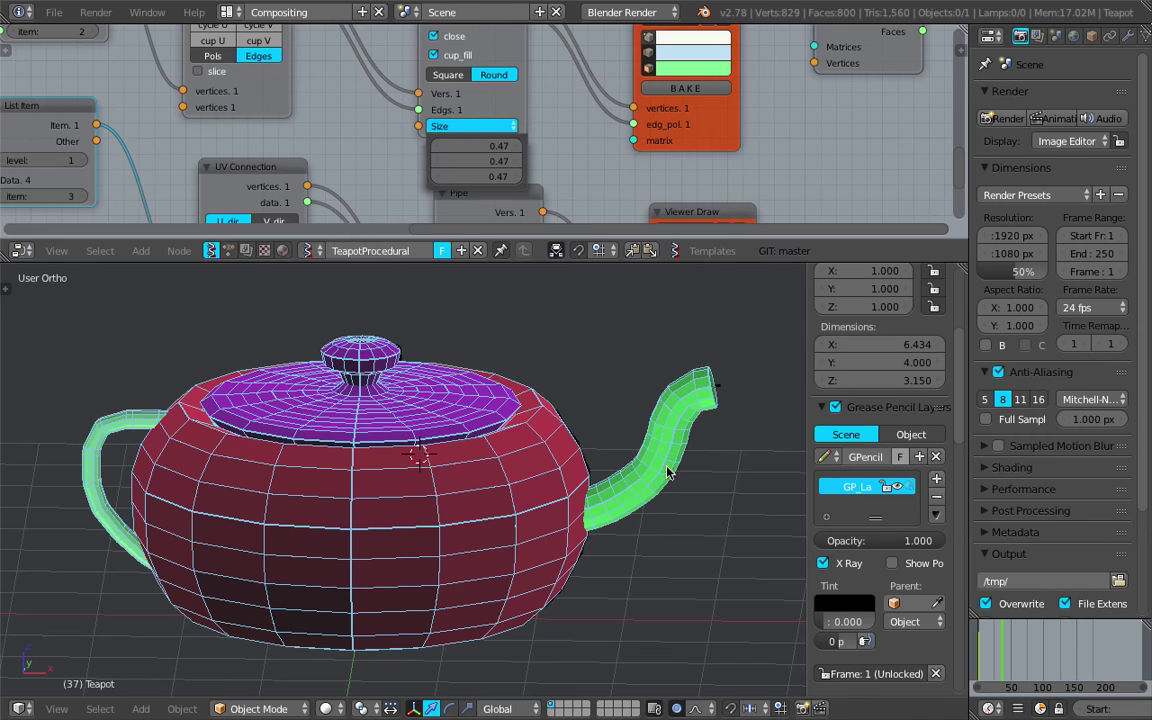
middle_drag(467, 105, 463, 177)
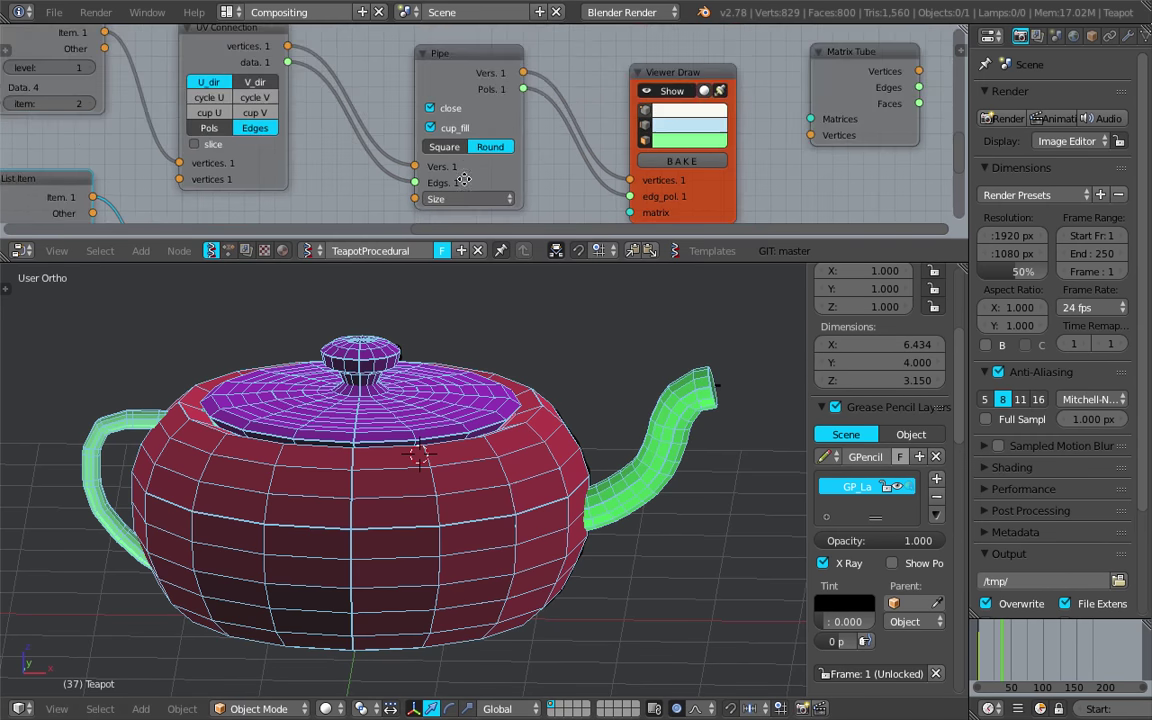
Move the spout's Pipe, Viewer Draw and Matrix Tube nodes away from UV Connection to free space, and save the file
scroll(465, 175, down, 6)
middle_drag(543, 155, 546, 149)
drag(592, 104, 646, 57)
drag(487, 94, 565, 62)
drag(722, 94, 824, 93)
key(ctrl+s)
click(824, 96)
scroll(631, 118, up, 2)
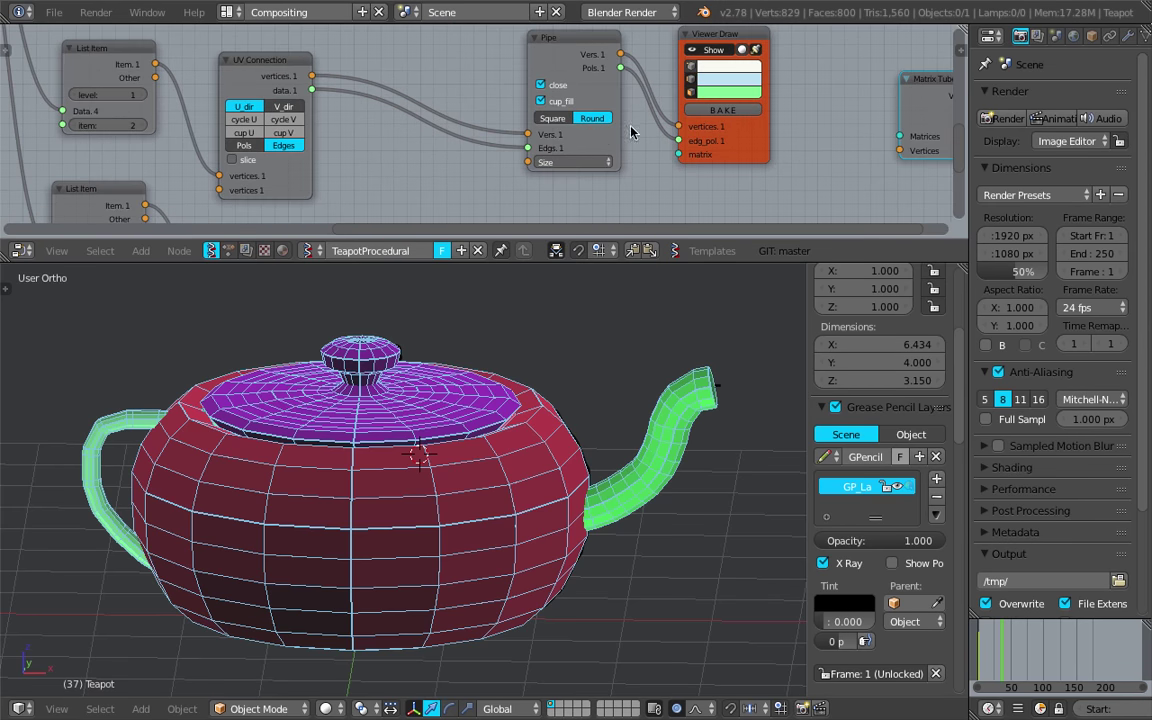
drag(607, 136, 640, 126)
drag(764, 129, 809, 133)
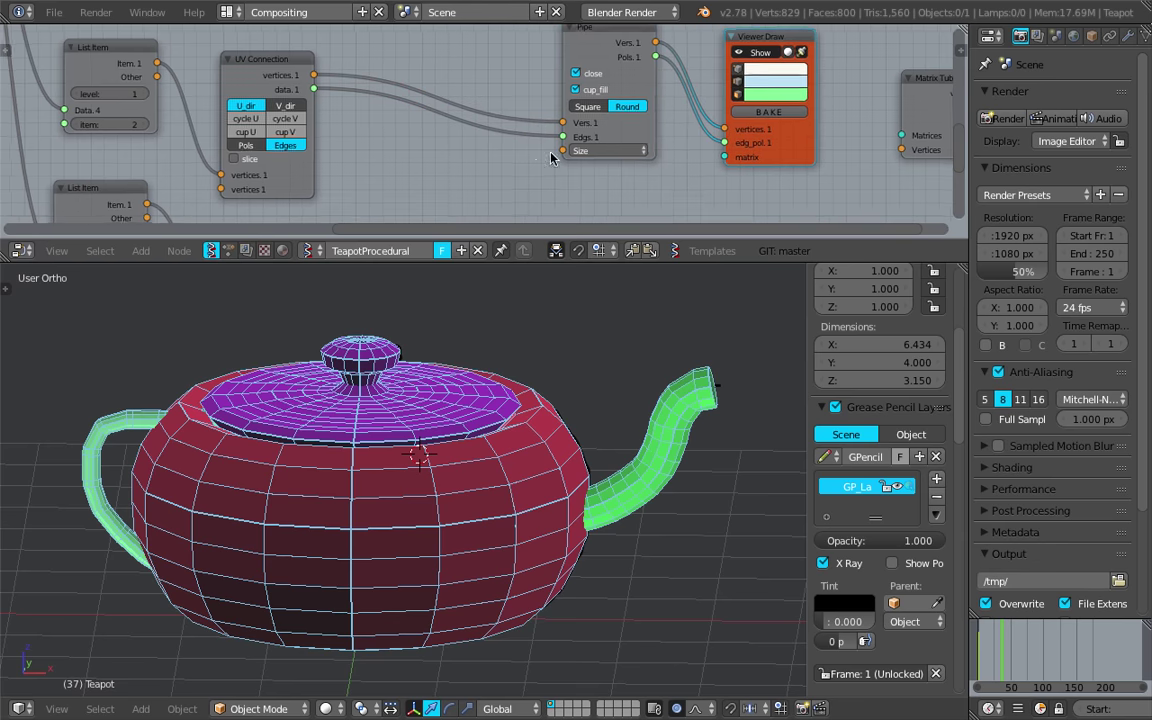
Add a Random Num Gen node below the spout's node links, in Float mode with Float Low 0.48
middle_drag(456, 162, 483, 148)
key(shift+a)
click(483, 148)
text(random n)
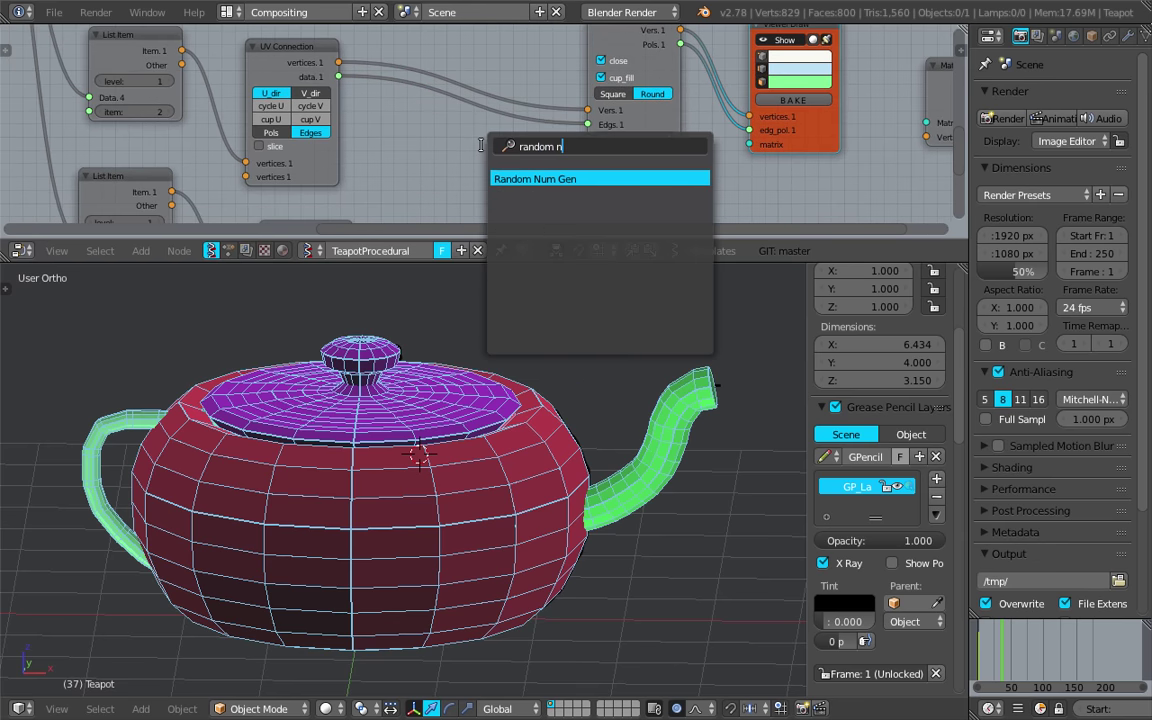
key(Return)
click(450, 158)
scroll(450, 158, up, 1)
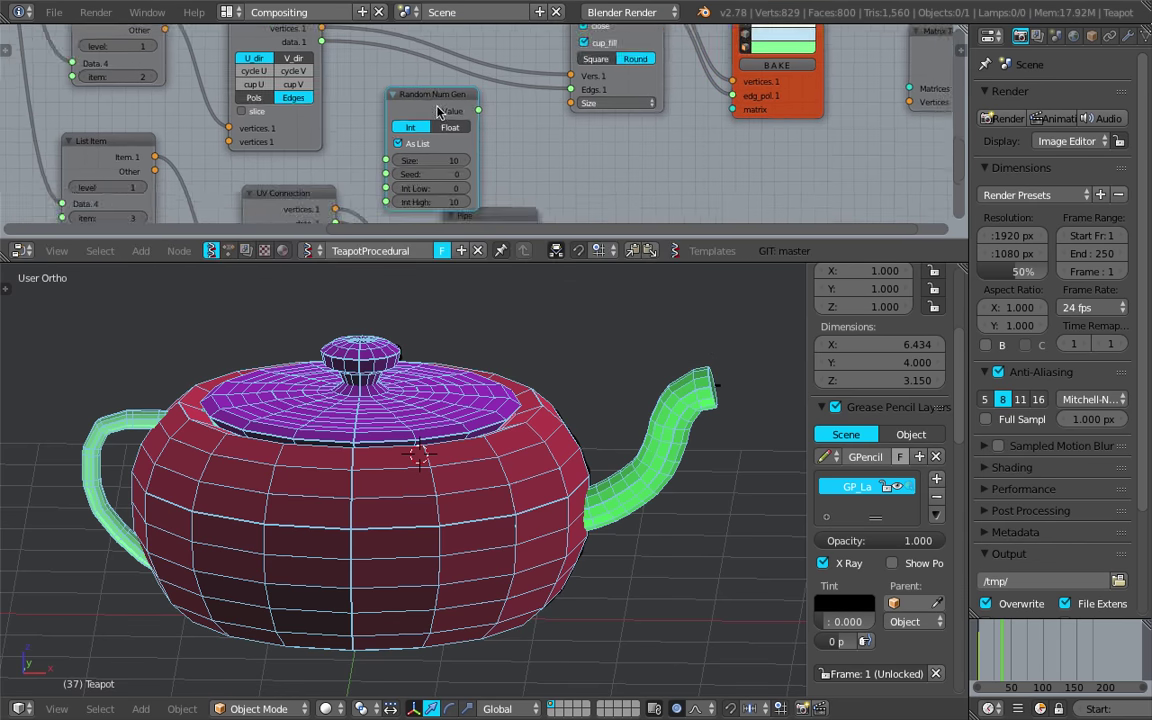
click(446, 130)
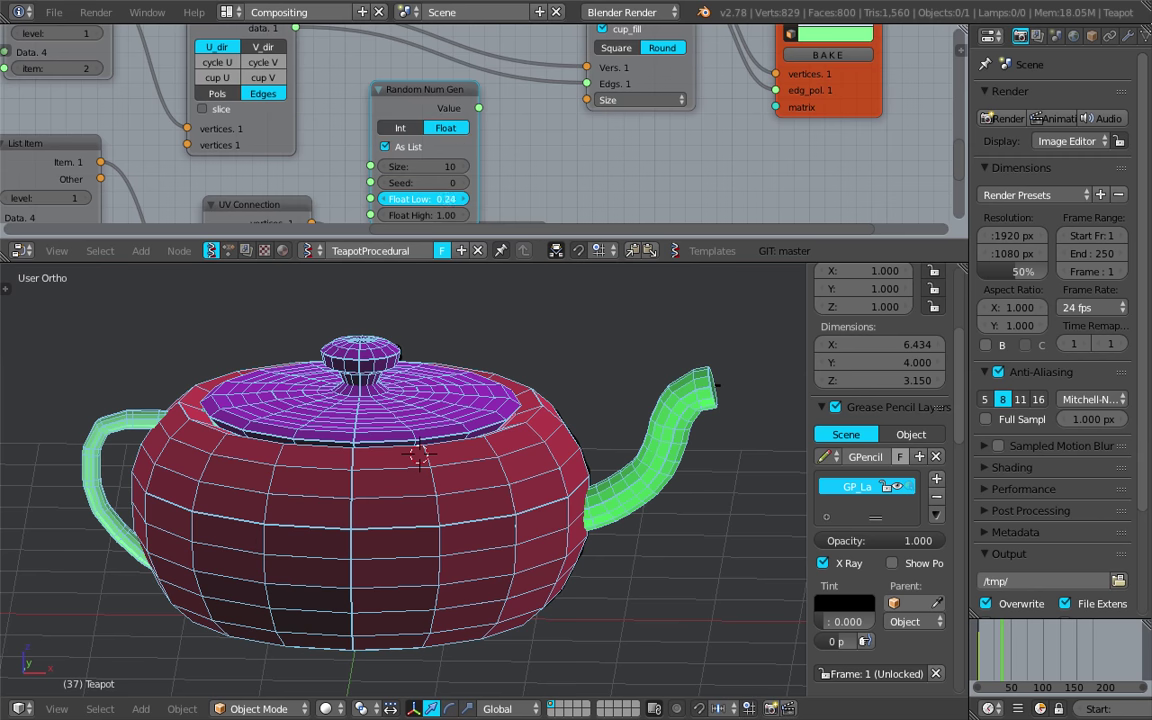
Add a Vector in node, feed the random Value into its X, Y and Z, and link its Vectors to the Pipe's Size
drag(687, 76, 707, 66)
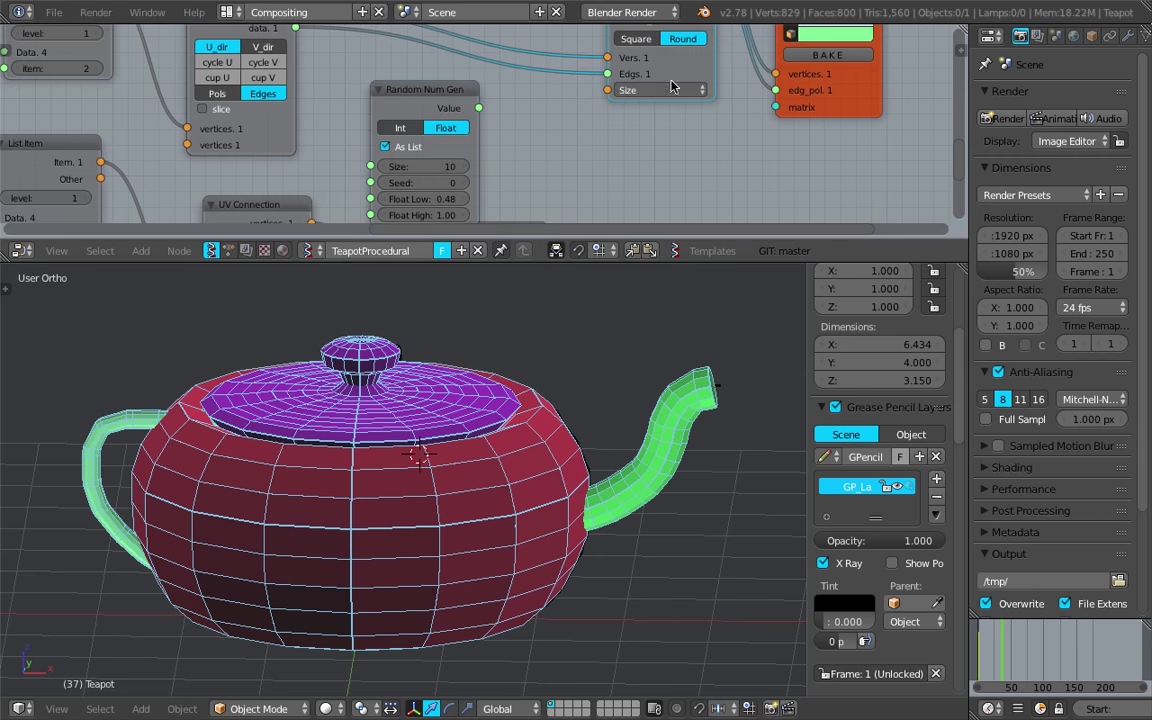
key(shift+a)
click(572, 119)
text(vec)
key(Down)
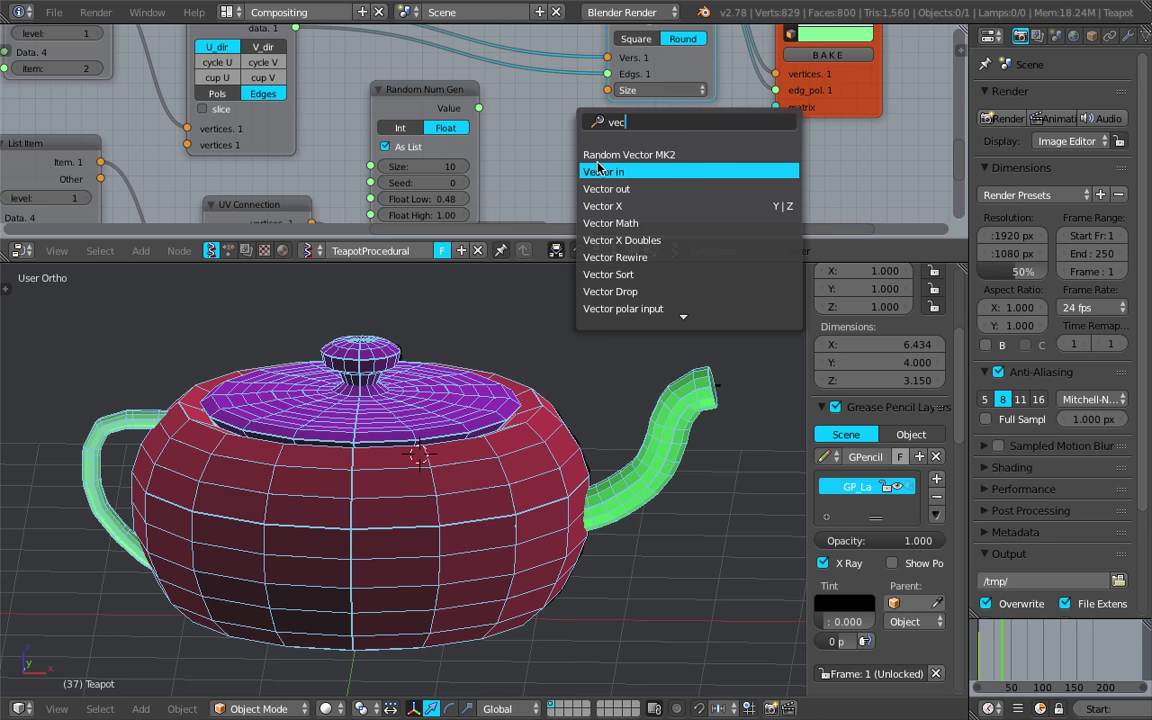
key(Return)
drag(479, 107, 529, 182)
drag(564, 120, 609, 91)
Turn off the close and cup_fill options of the spout's Pipe node
middle_drag(613, 144, 568, 198)
click(576, 54)
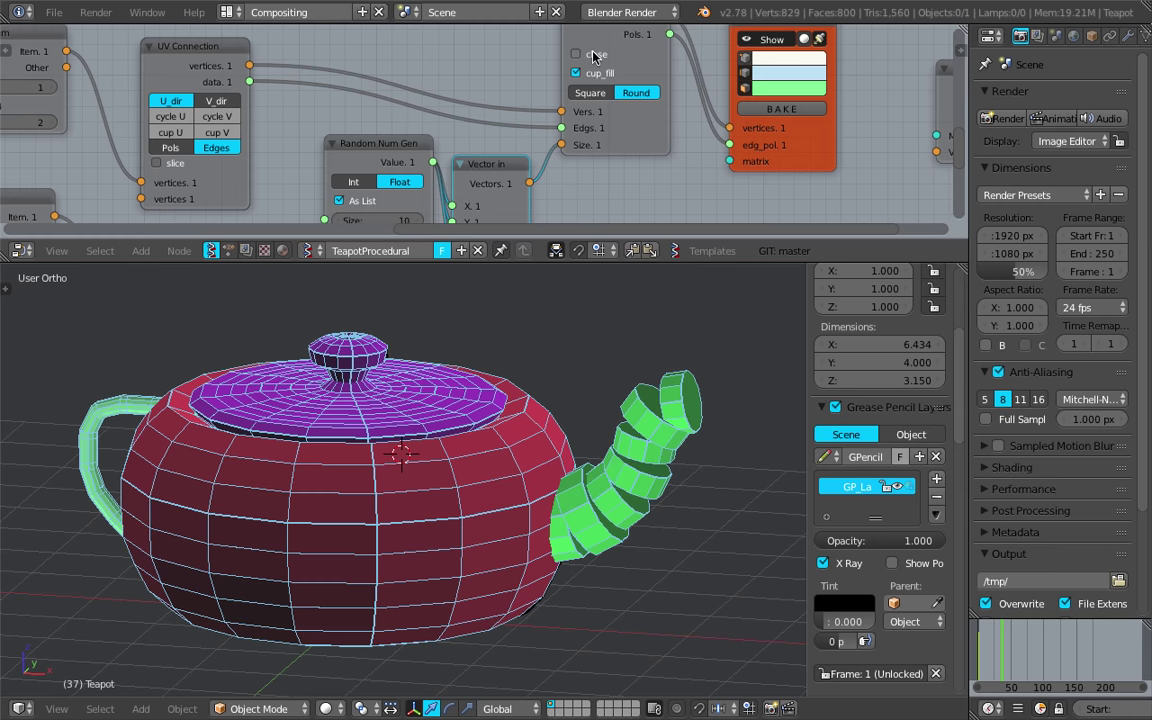
click(597, 58)
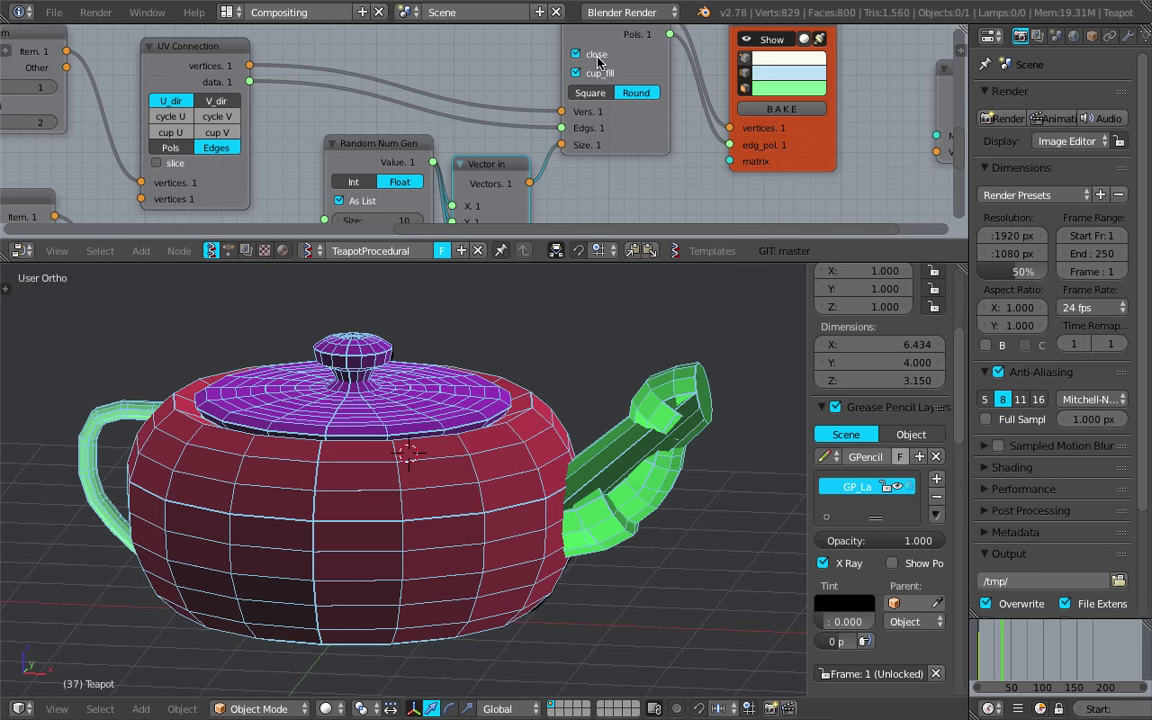
click(597, 56)
click(600, 73)
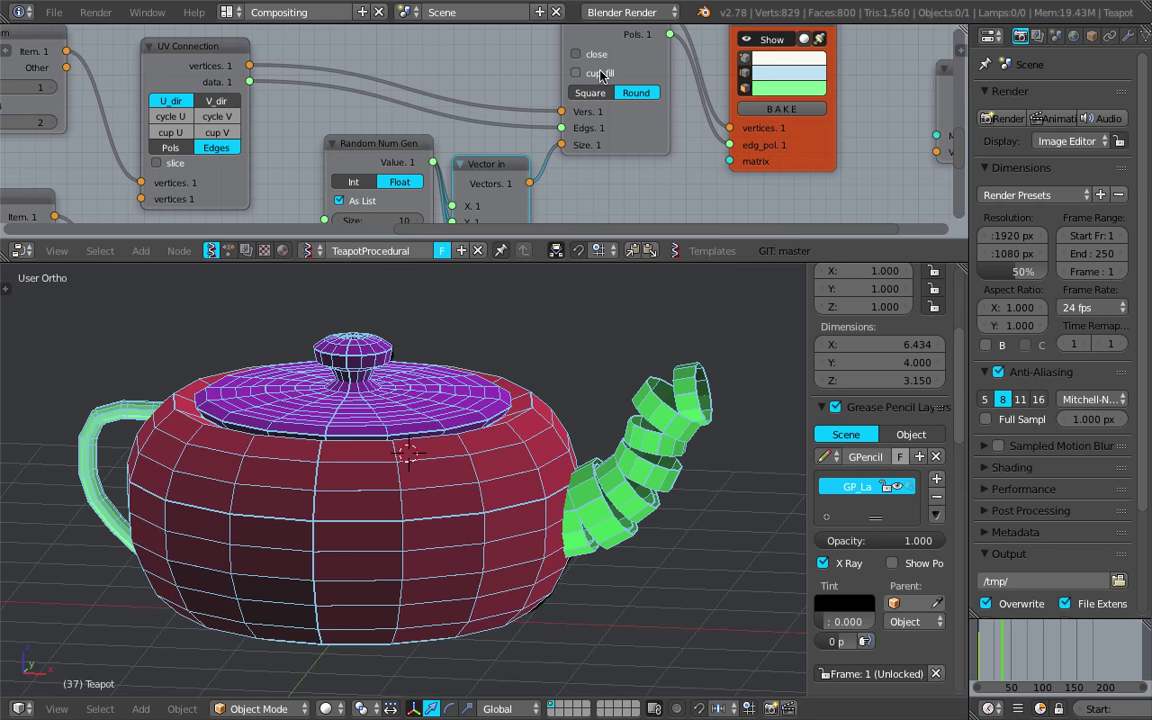
Set the Random Num Gen node's Size to 5 and Float Low to 0.36
mouse_move(590, 343)
middle_down()
mouse_move(570, 350)
mouse_move(625, 335)
mouse_move(580, 342)
middle_up()
middle_drag(448, 192, 426, 124)
drag(419, 184, 385, 150)
drag(403, 87, 376, 84)
middle_drag(591, 68, 551, 134)
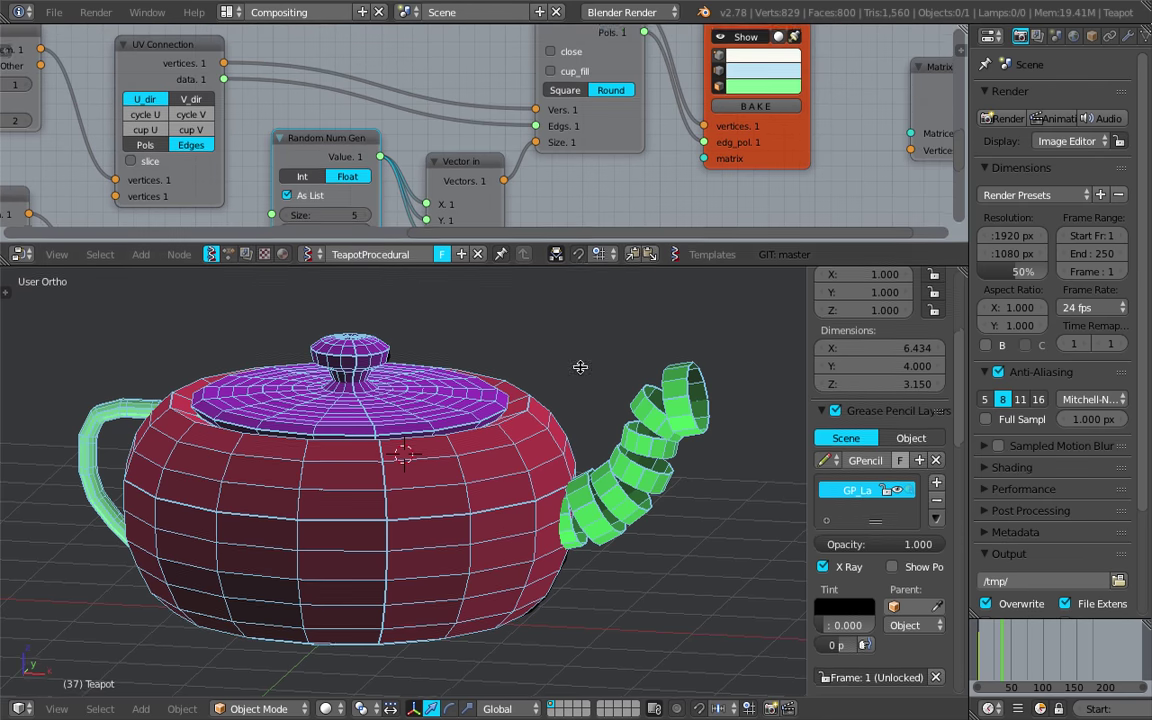
Enlarge the node editor area and set the Random Num Gen node's Size to 9 and Seed to 2
drag(580, 262, 582, 406)
scroll(626, 447, up, 5)
middle_drag(477, 223, 481, 222)
drag(474, 229, 458, 212)
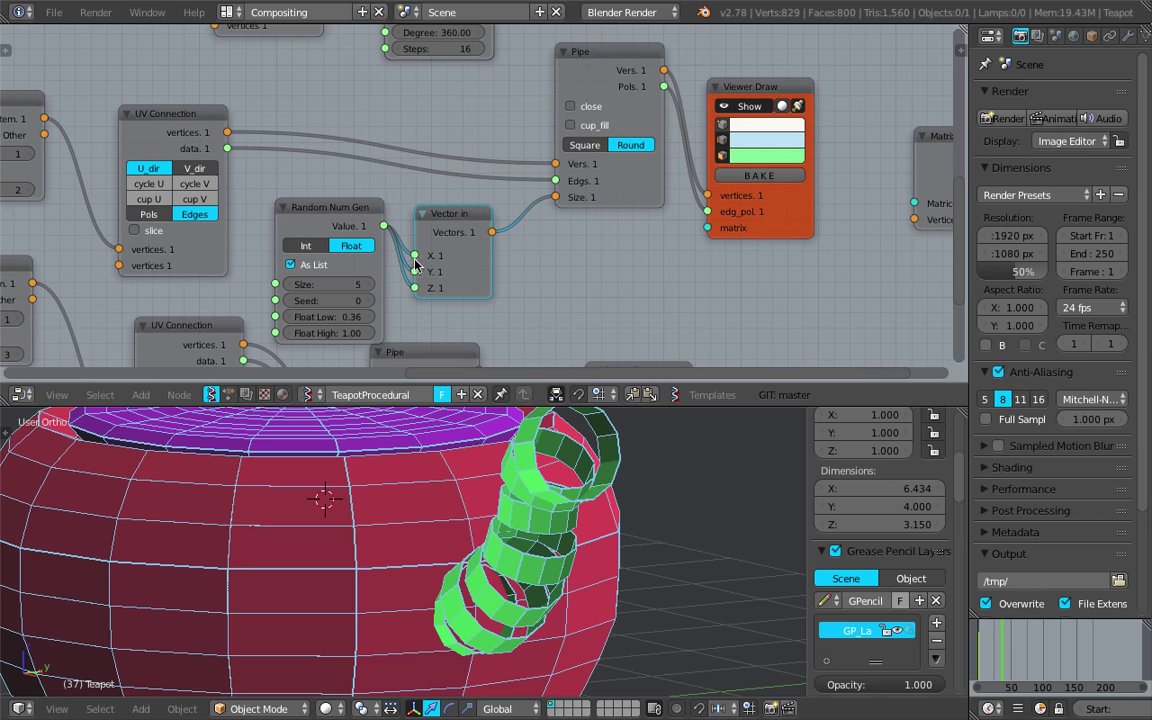
mouse_move(330, 284)
mouse_down()
mouse_move(296, 284)
mouse_move(352, 302)
mouse_move(341, 300)
mouse_up()
Compare the spout with the Pipe node's close option on and off, leaving it off
click(592, 112)
click(592, 112)
click(592, 112)
middle_drag(589, 545, 591, 492)
click(592, 108)
click(592, 108)
click(592, 108)
click(592, 108)
click(592, 108)
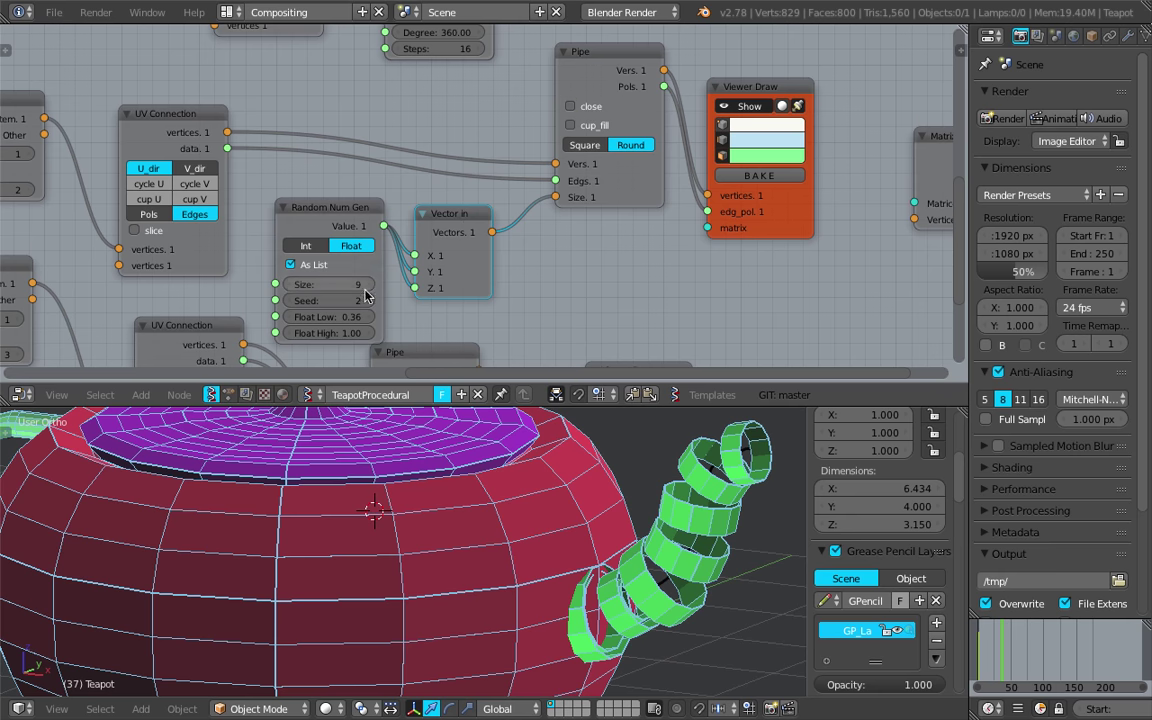
Move the Random Num Gen node further from Vector in and set its Size to -15
drag(300, 202, 273, 191)
drag(325, 271, 284, 271)
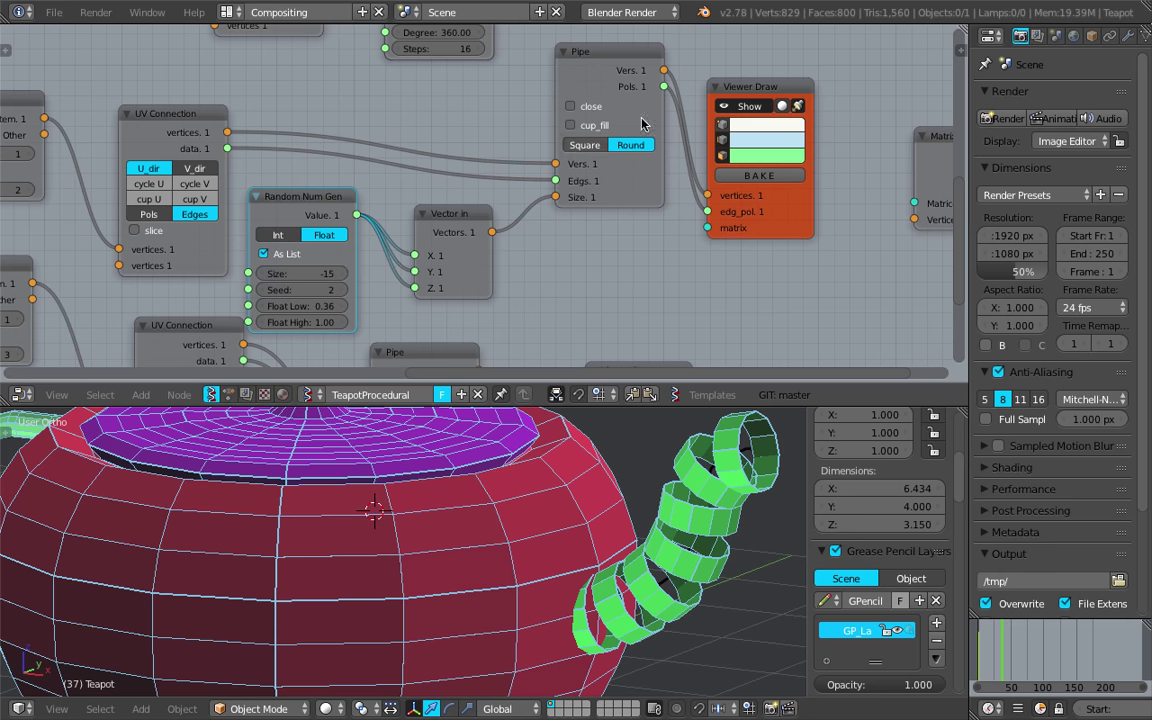
Turn on the Pipe node's close option and set the Random Num Gen node's Size to 5 and Seed to 19
click(594, 108)
drag(300, 273, 328, 289)
scroll(614, 481, down, 5)
middle_drag(374, 279, 370, 252)
drag(468, 185, 501, 176)
drag(296, 174, 321, 179)
scroll(337, 180, up, 1)
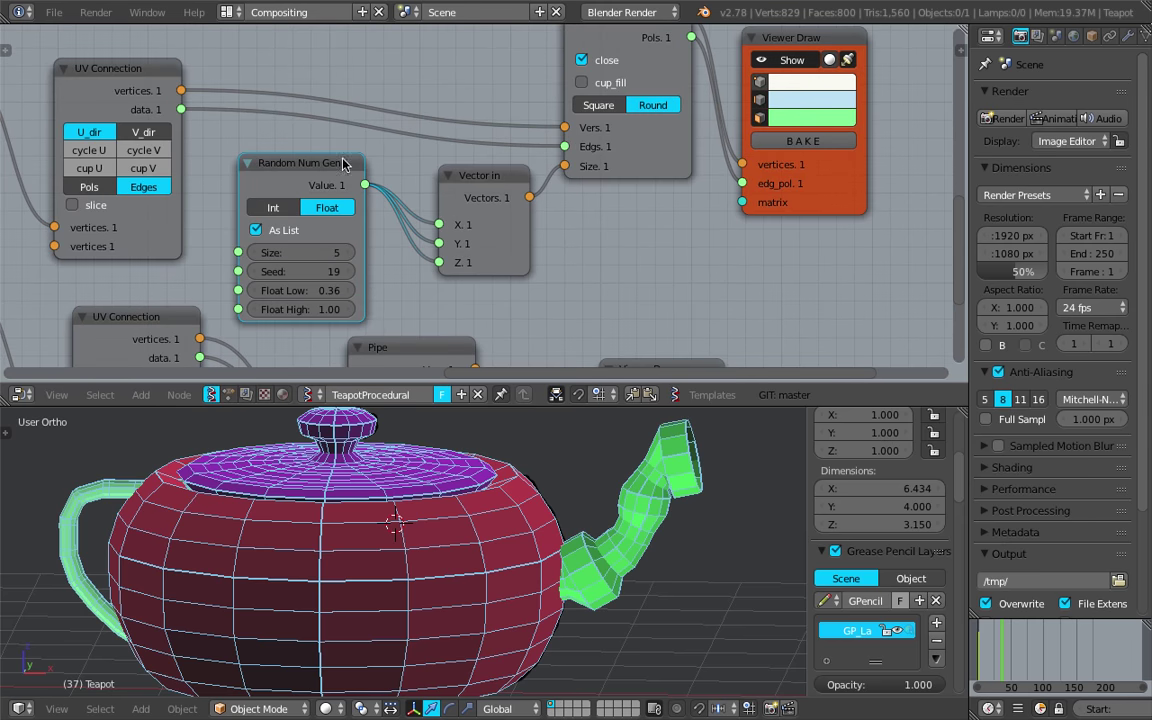
Spread out the Viewer Draw, Pipe and Vector in nodes to make room in the spout's node chain
middle_drag(555, 290, 529, 264)
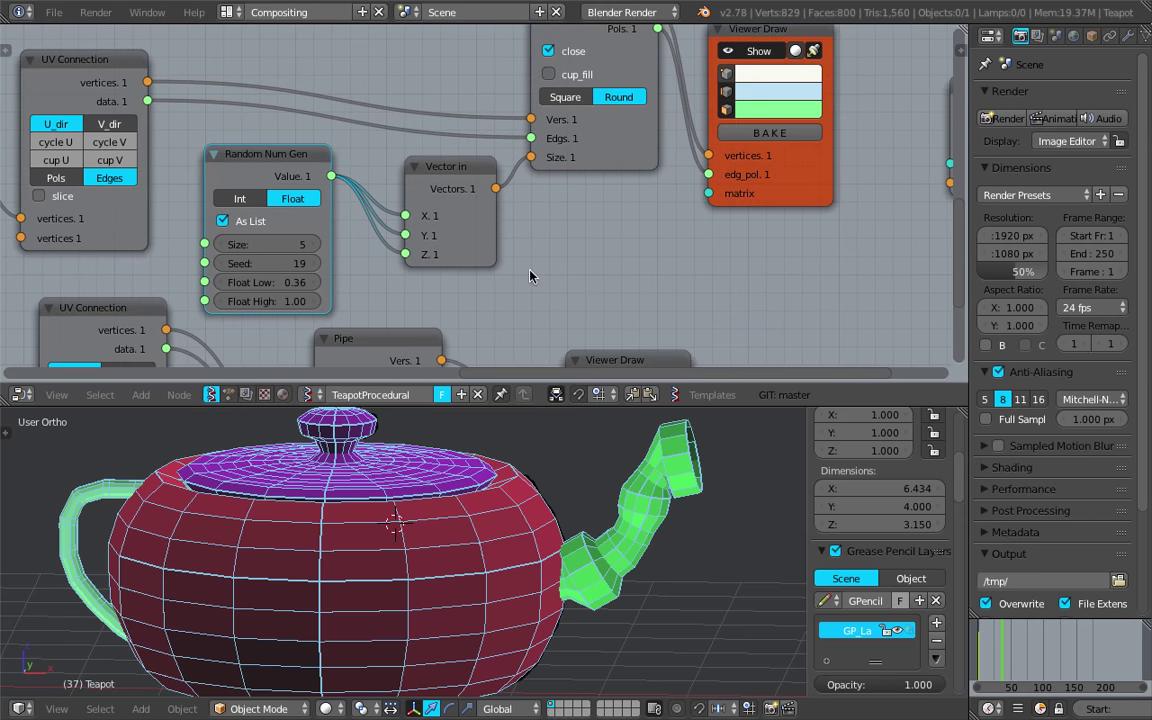
drag(788, 195, 863, 161)
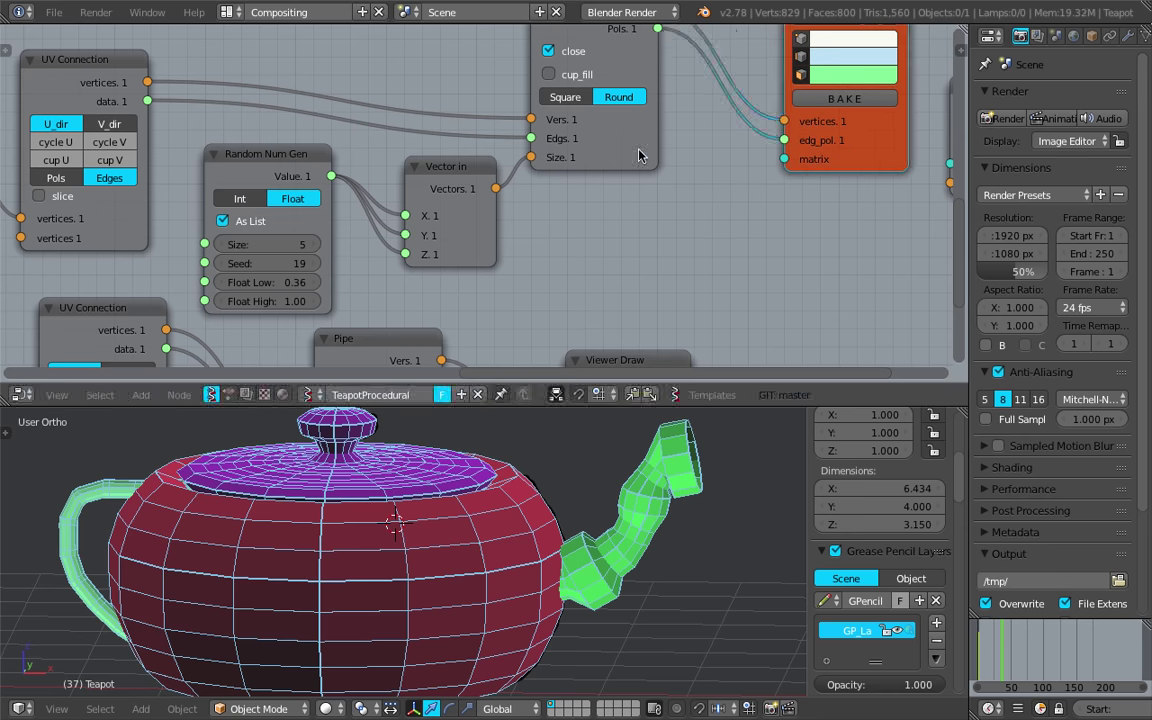
drag(638, 150, 695, 106)
click(286, 161)
drag(407, 162, 453, 149)
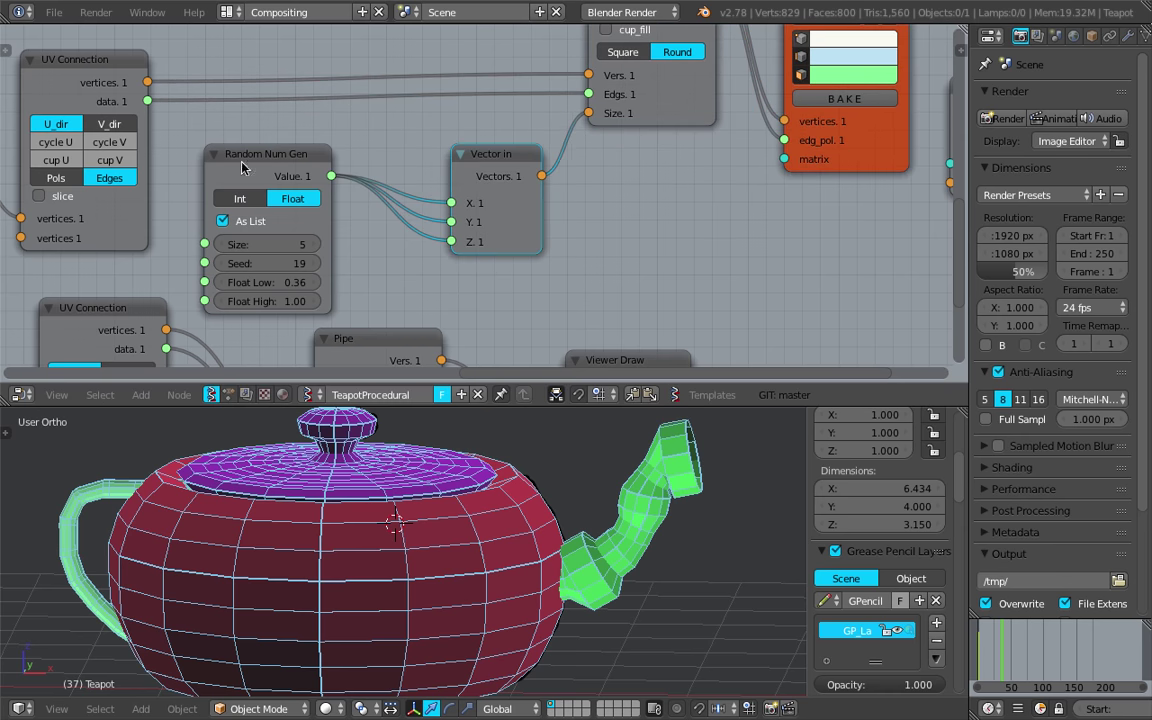
Replace the Random Num Gen node with a Range Float node beside Vector in
click(254, 152)
key(x)
key(shift+a)
click(273, 166)
text(range f)
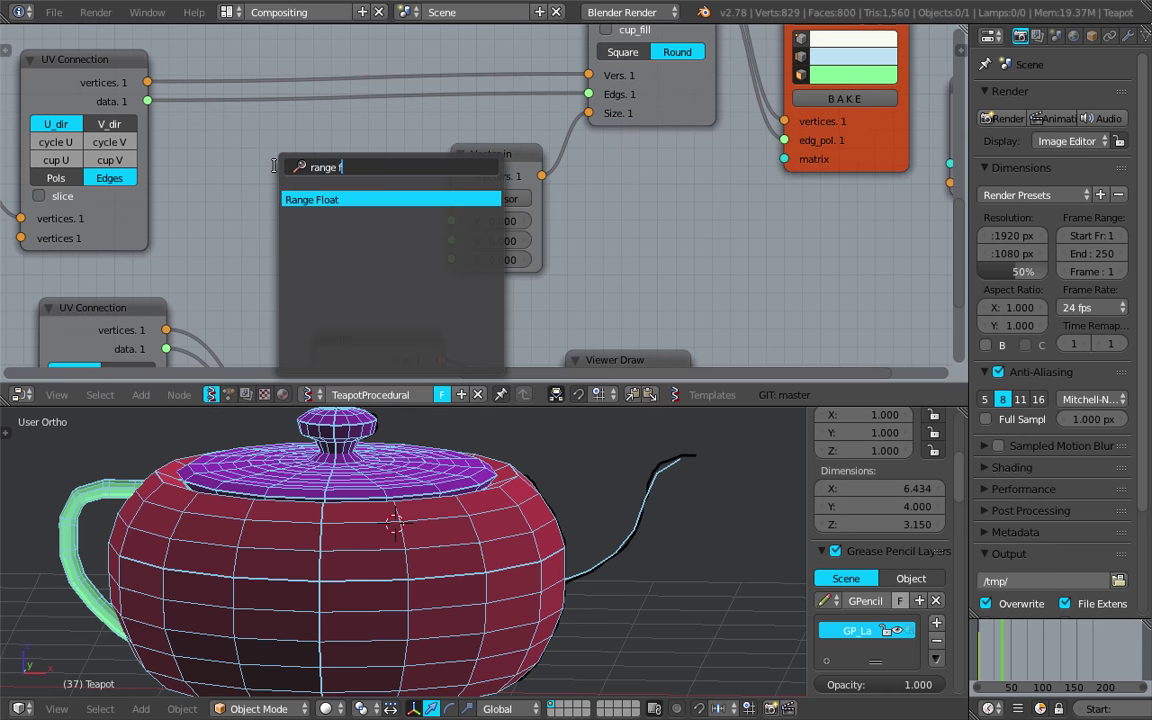
key(Return)
click(210, 156)
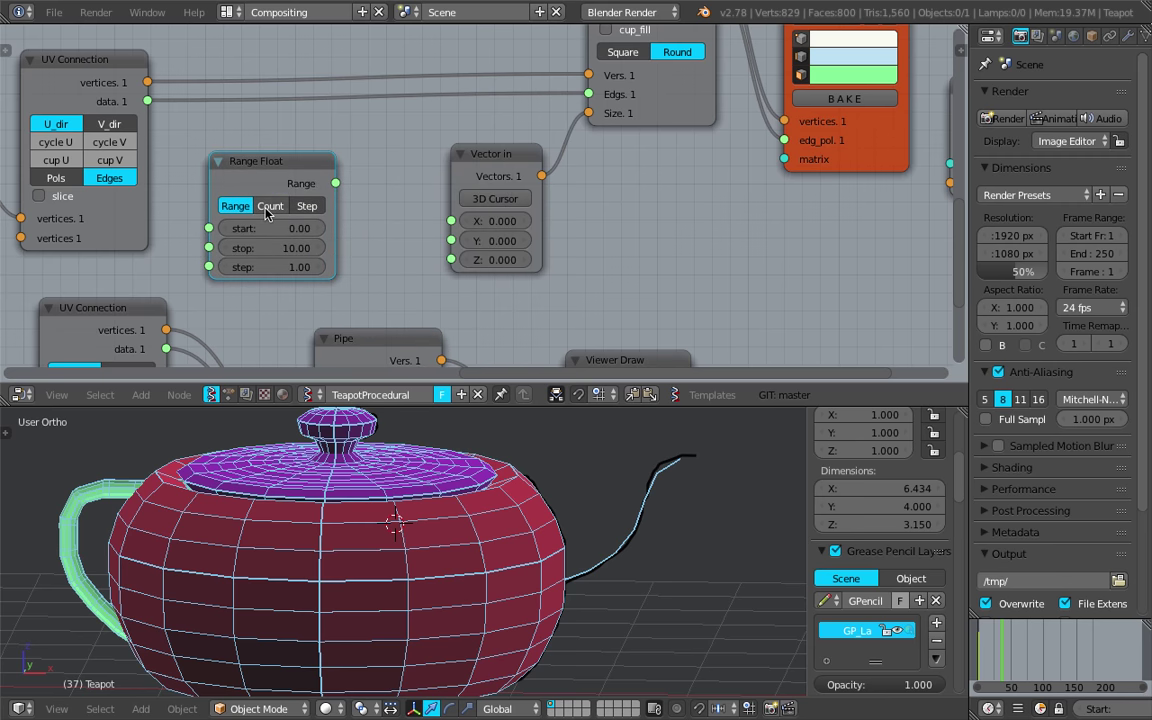
Switch the Range Float node to Count mode and connect its Range output to Vector in's X, Y and Z
click(270, 207)
scroll(290, 210, down, 3)
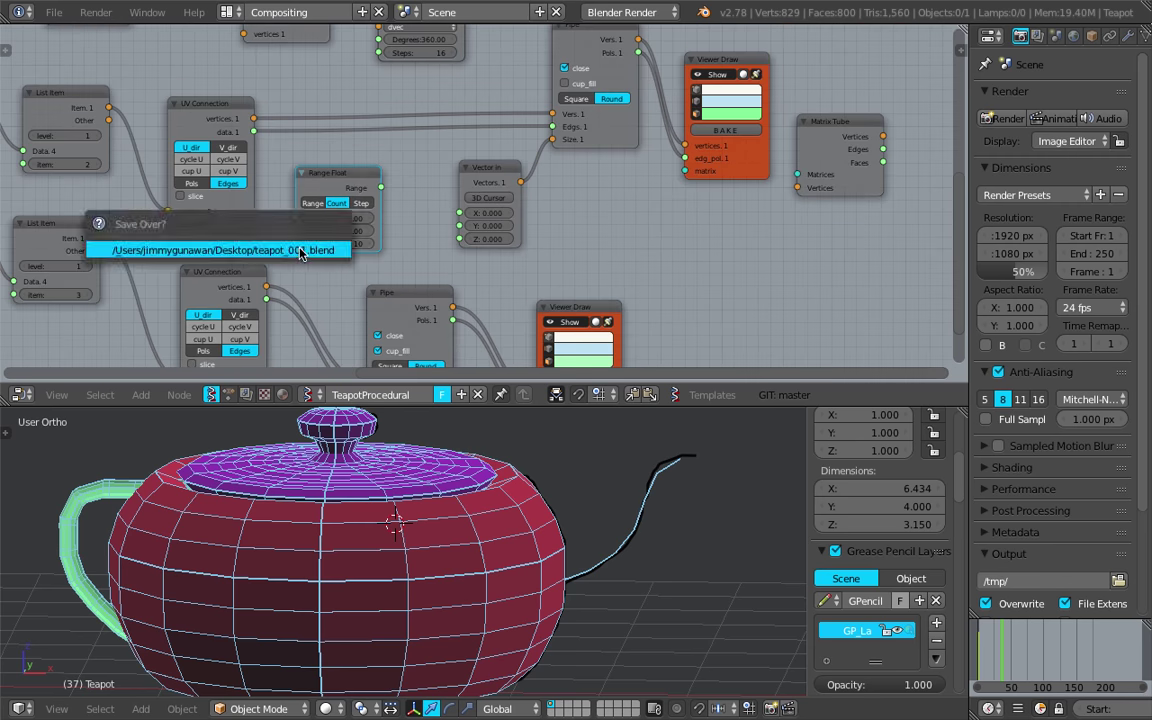
scroll(330, 200, up, 2)
drag(356, 185, 455, 234)
Set the Range Float node's start to 2 and stop to 1, and save the file
click(320, 224)
text(2)
key(Tab)
text(1)
key(Tab)
key(Return)
key(ctrl+s)
click(400, 119)
Taper the spout by setting the Range Float node's start to 0.83, stop to 0.25 and count to 7
drag(331, 223, 182, 240)
drag(324, 240, 366, 240)
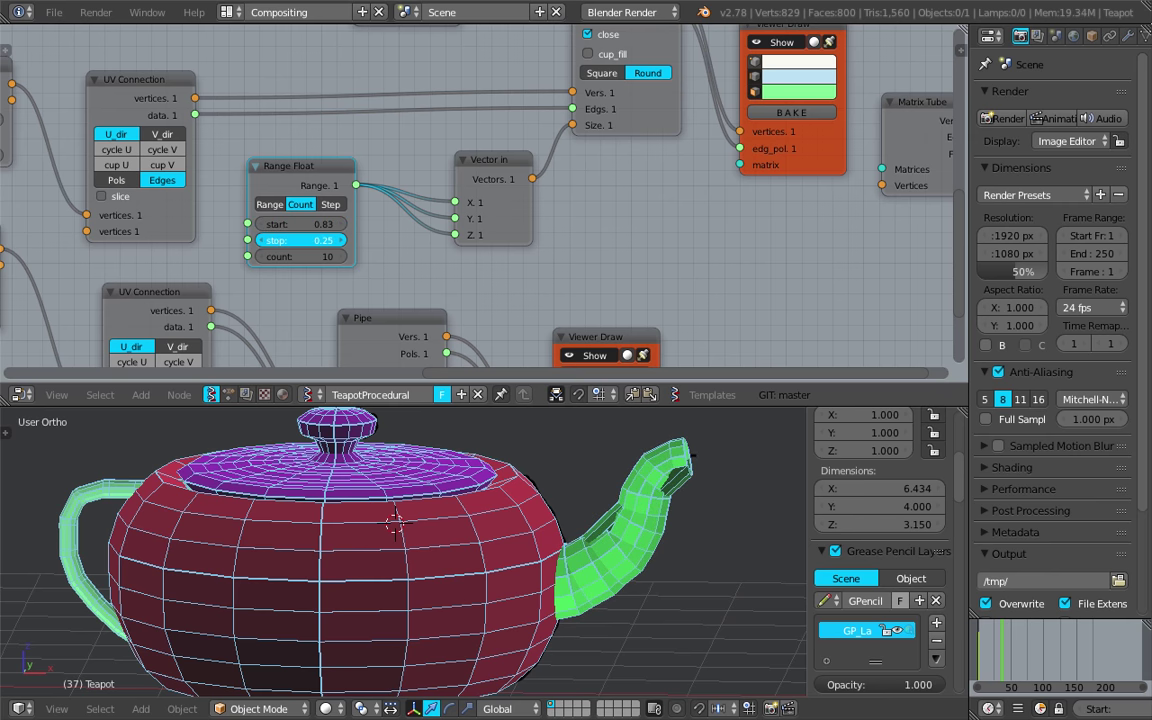
click(261, 257)
click(261, 257)
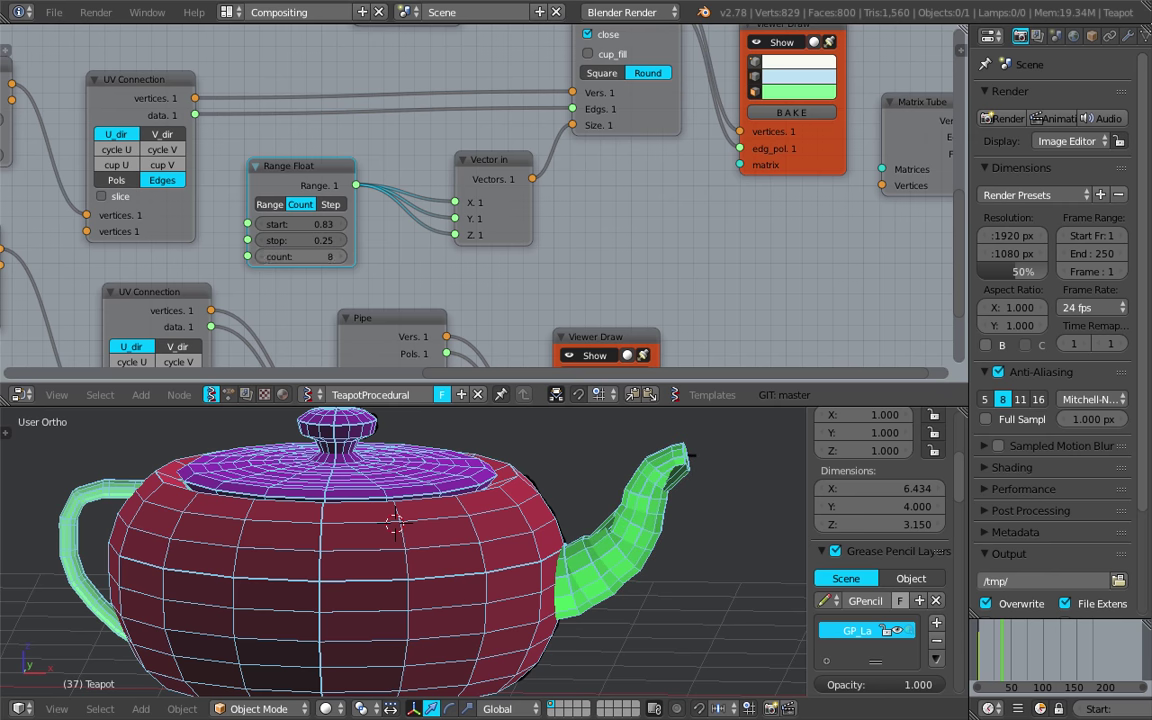
click(258, 257)
Check the tapered spout in the viewport and save over the existing teapot file
middle_drag(650, 445, 590, 430)
scroll(230, 487, up, 2)
key(ctrl+s)
click(545, 491)
key(ctrl+s)
click(553, 456)
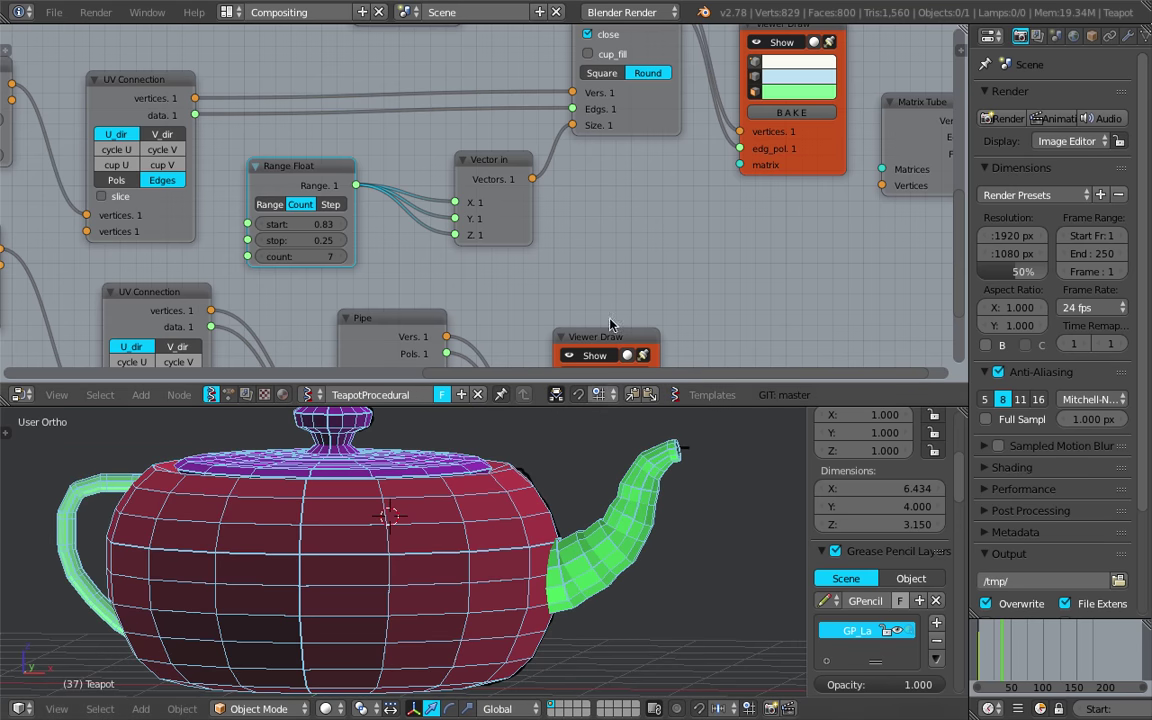
Set the Range Float node's start to 0.74, inspect where the spout meets the body, and save the file
middle_drag(612, 207, 587, 235)
mouse_move(312, 253)
mouse_down()
mouse_move(284, 253)
mouse_move(298, 253)
mouse_up()
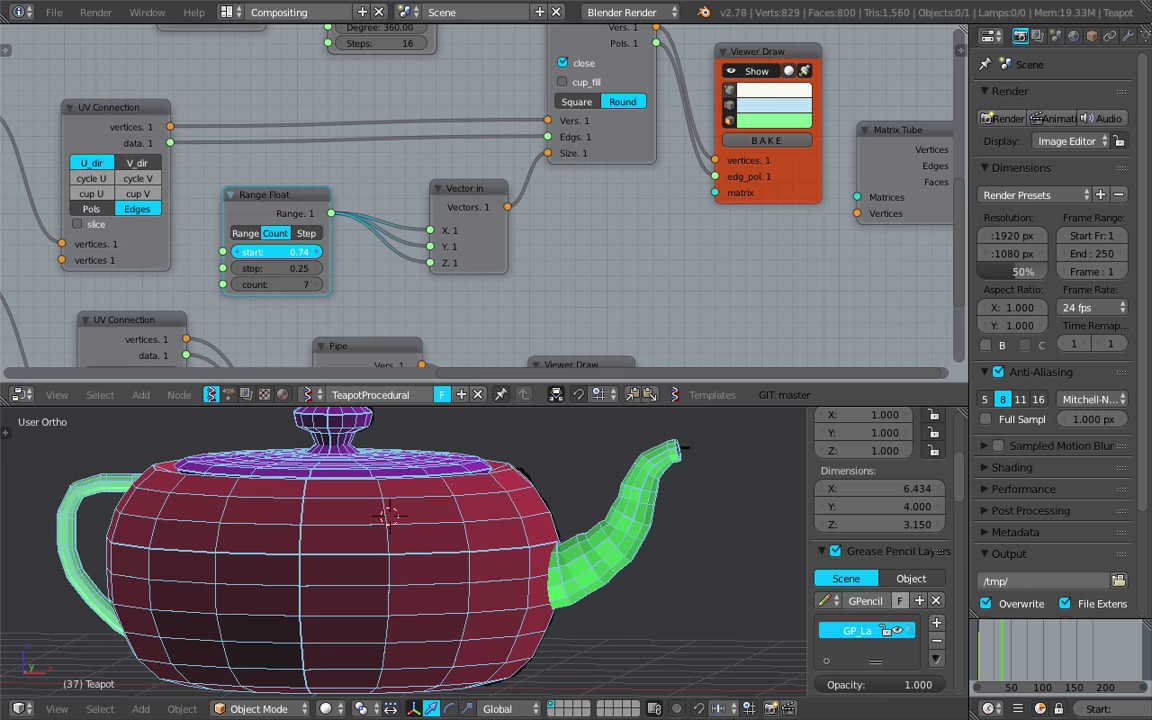
scroll(600, 534, up, 6)
key(ctrl+s)
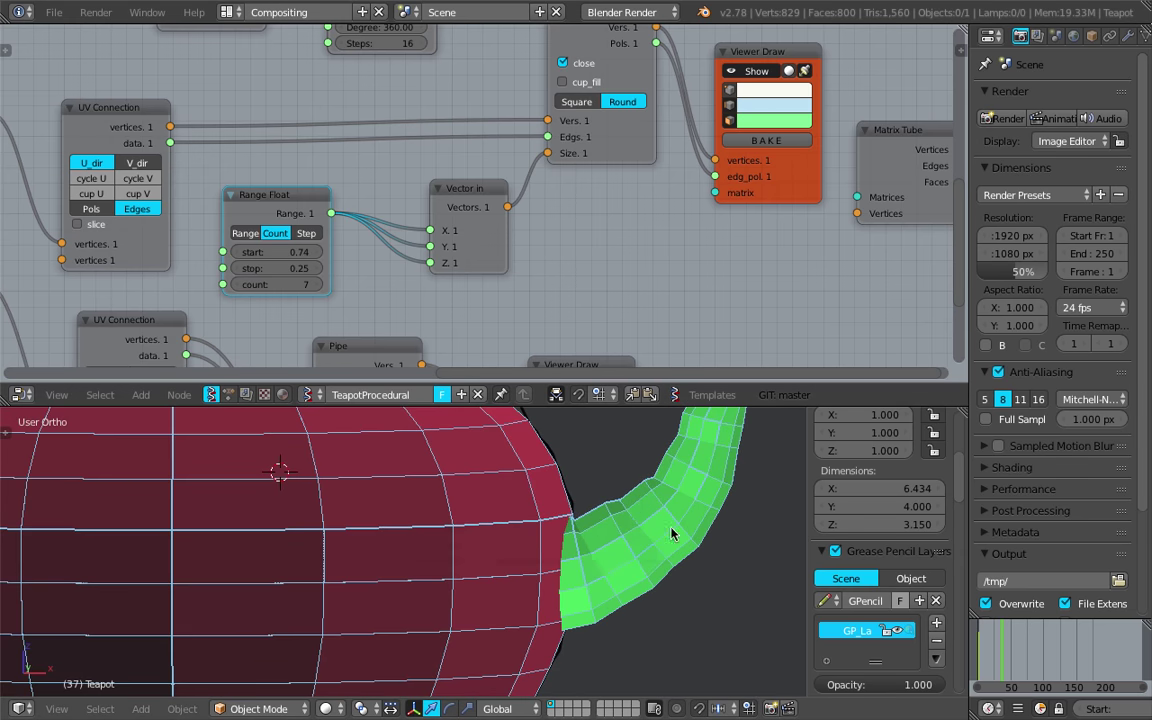
scroll(671, 534, down, 3)
scroll(536, 465, down, 6)
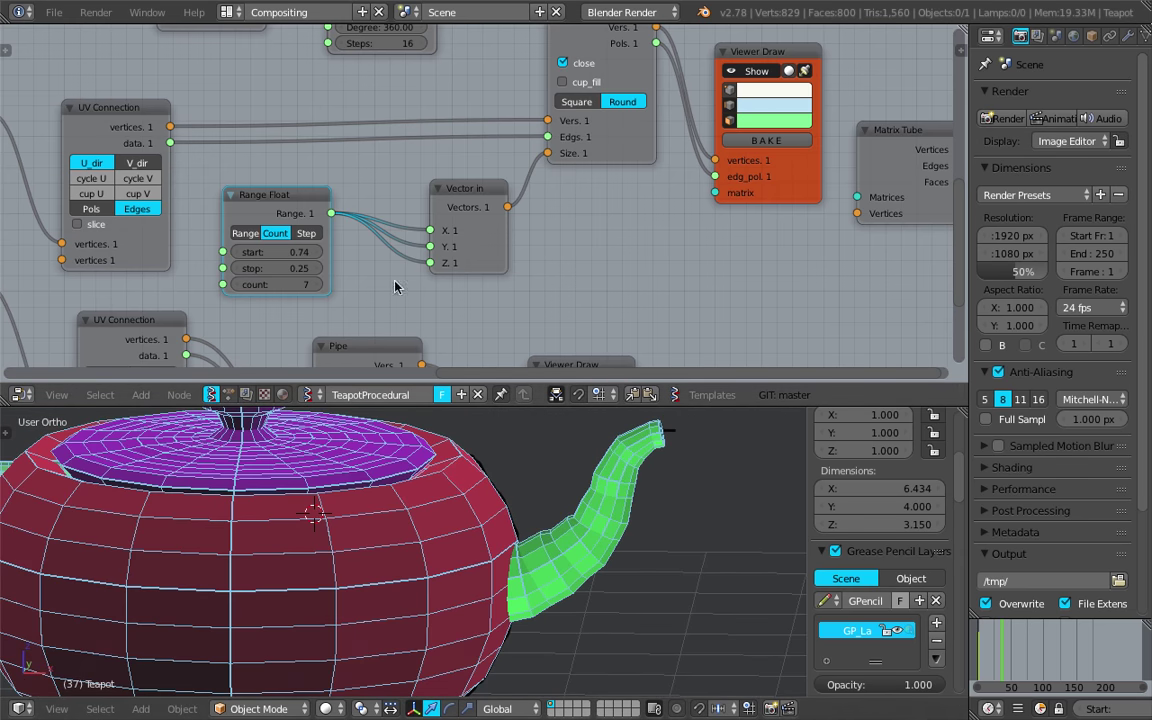
Show the procedural teapot beside the grey reference teapot and save over the existing file
middle_drag(563, 467, 178, 475)
middle_drag(318, 520, 329, 488)
scroll(500, 494, down, 3)
shift+middle_drag(501, 494, 412, 492)
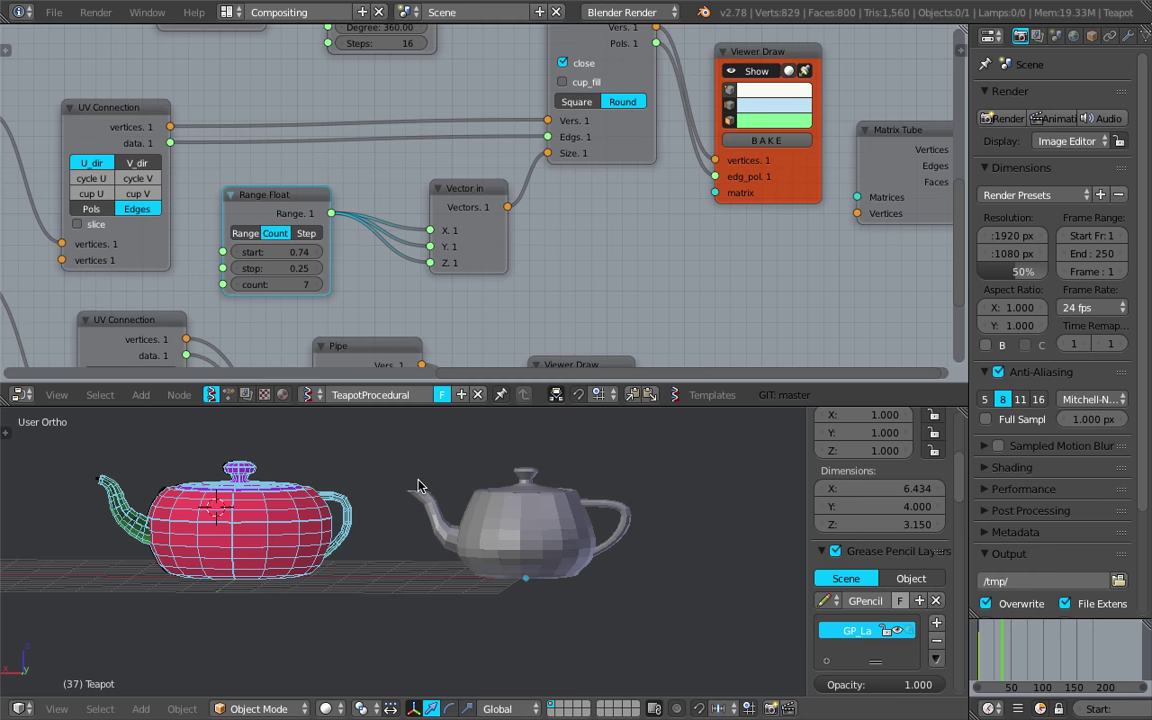
shift+middle_drag(538, 460, 586, 482)
key(ctrl+s)
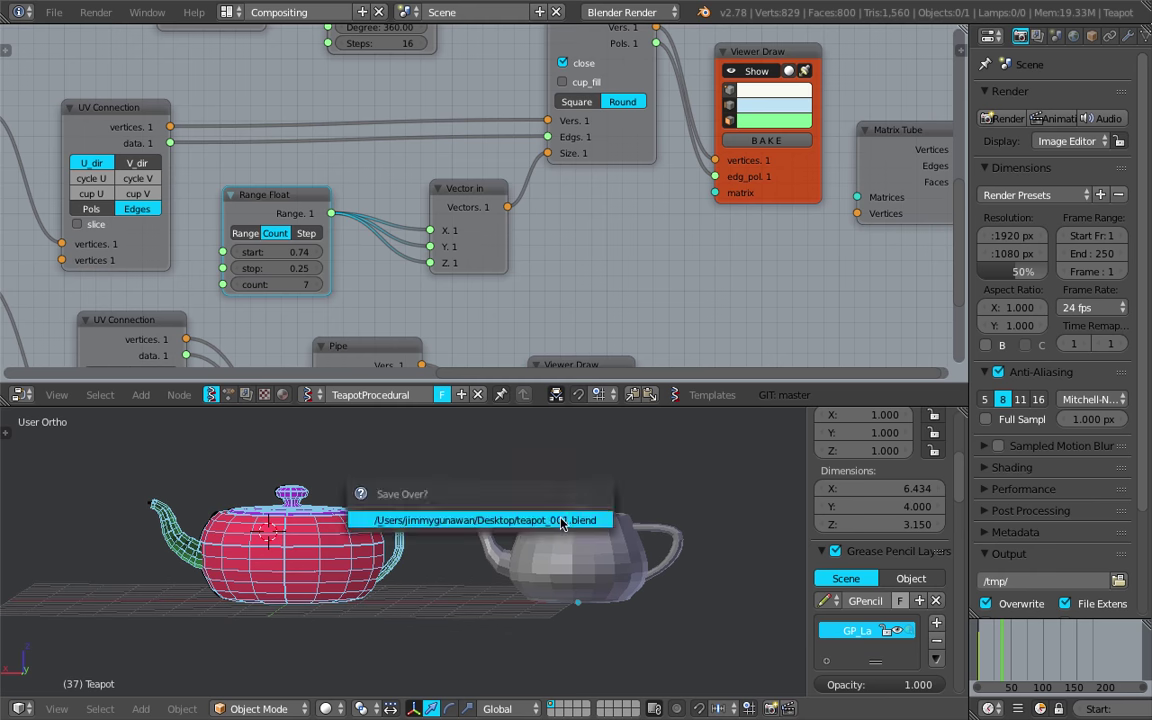
click(561, 524)
Compare the procedural teapot's spout, lid and handle with those of the grey reference teapot
middle_drag(421, 549, 389, 544)
middle_drag(355, 590, 209, 540)
scroll(300, 560, up, 2)
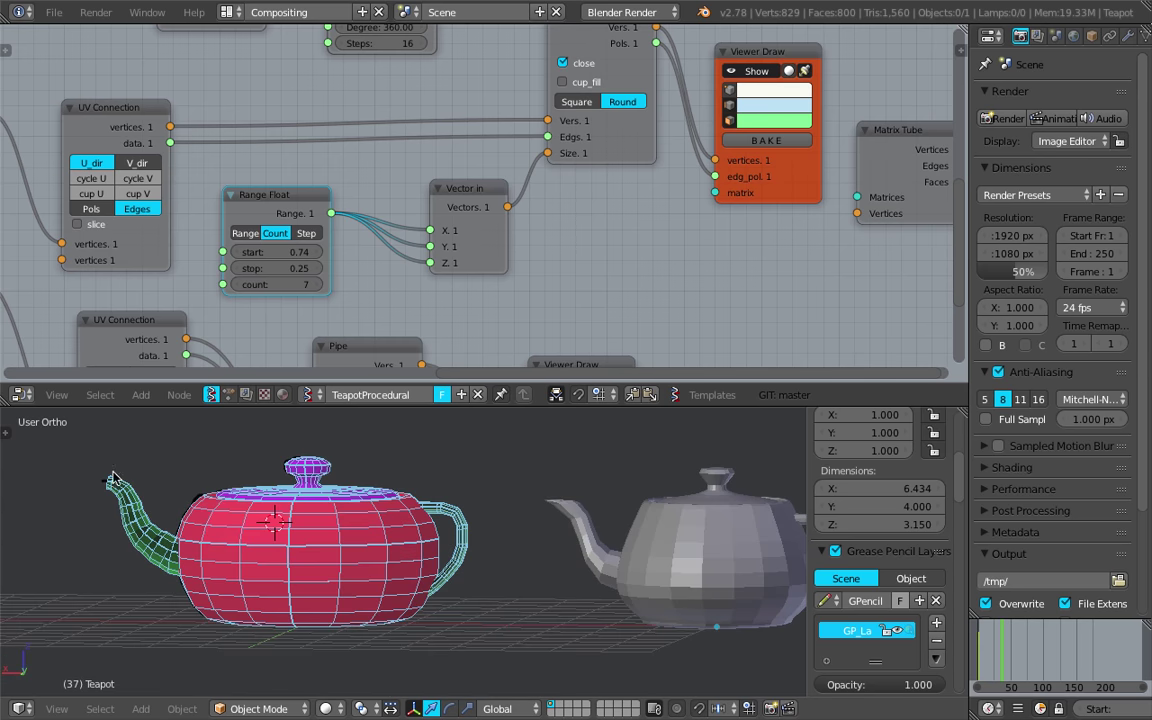
shift+middle_drag(446, 534, 369, 522)
middle_drag(499, 533, 447, 545)
Frame the whole TeapotProcedural node tree to review the complete setup
scroll(571, 257, down, 6)
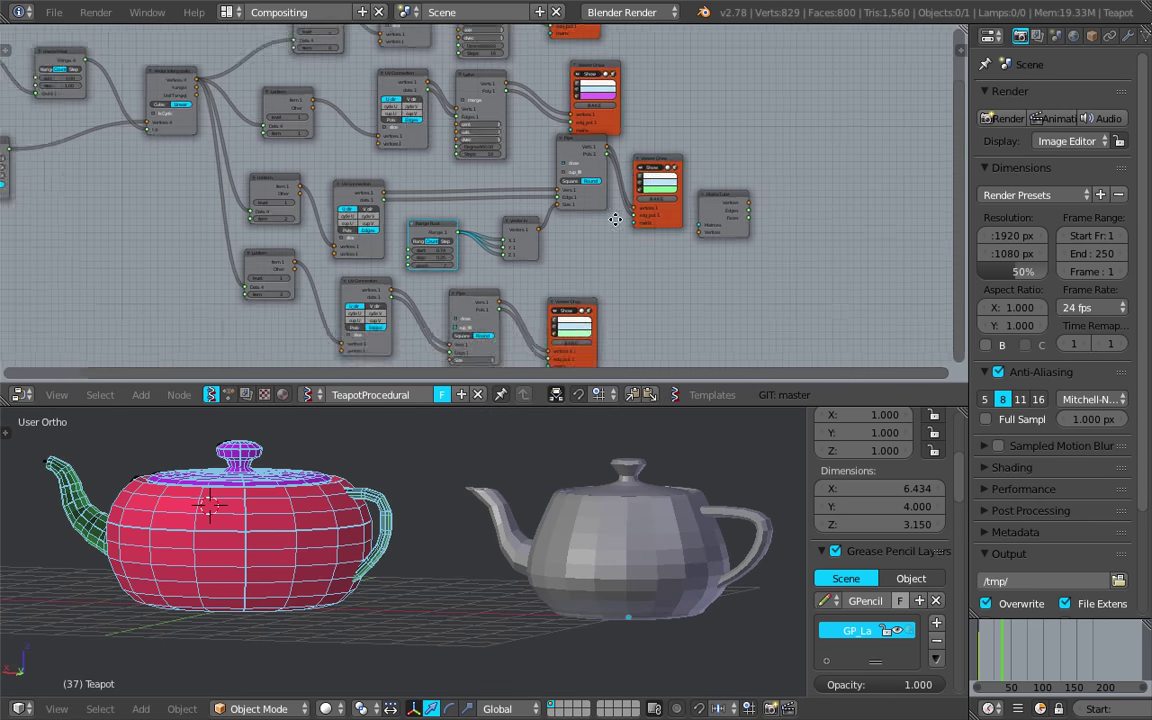
click(562, 190)
key(Home)
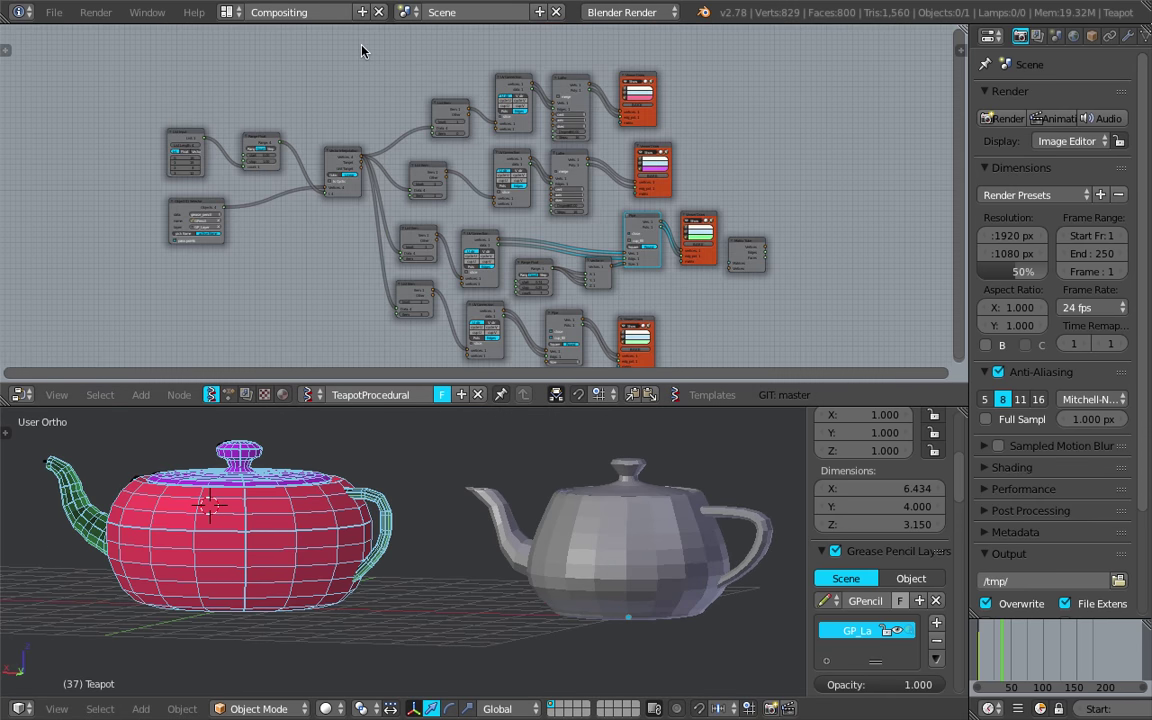
scroll(436, 188, down, 2)
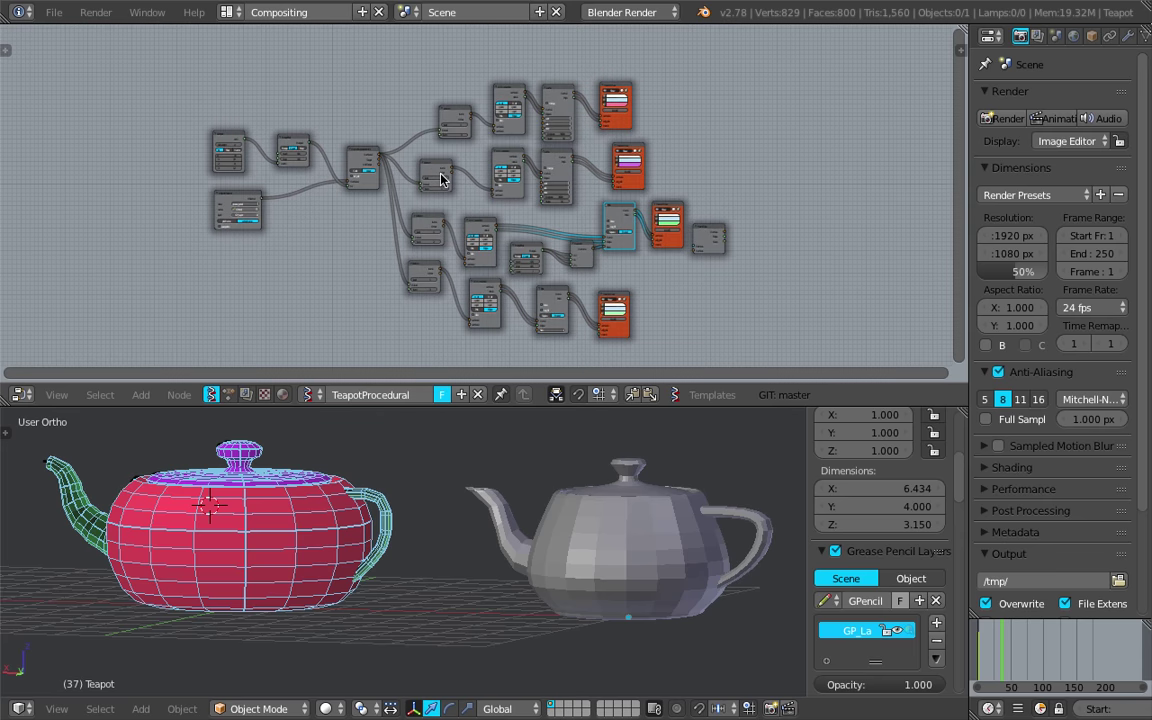
scroll(385, 164, up, 3)
Select the grey reference teapot and compare both teapots from opposite sides
middle_drag(497, 453, 506, 497)
scroll(474, 197, down, 2)
middle_drag(291, 490, 631, 521)
right_click(631, 521)
middle_drag(508, 540, 583, 514)
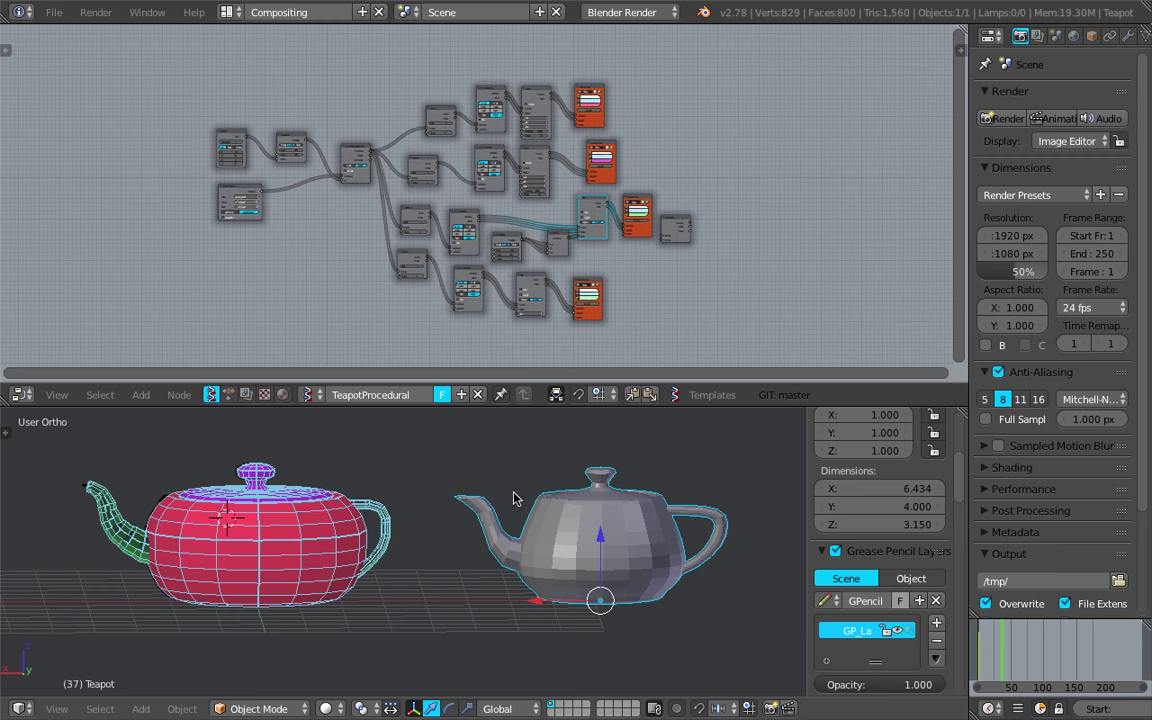
middle_drag(729, 581, 388, 550)
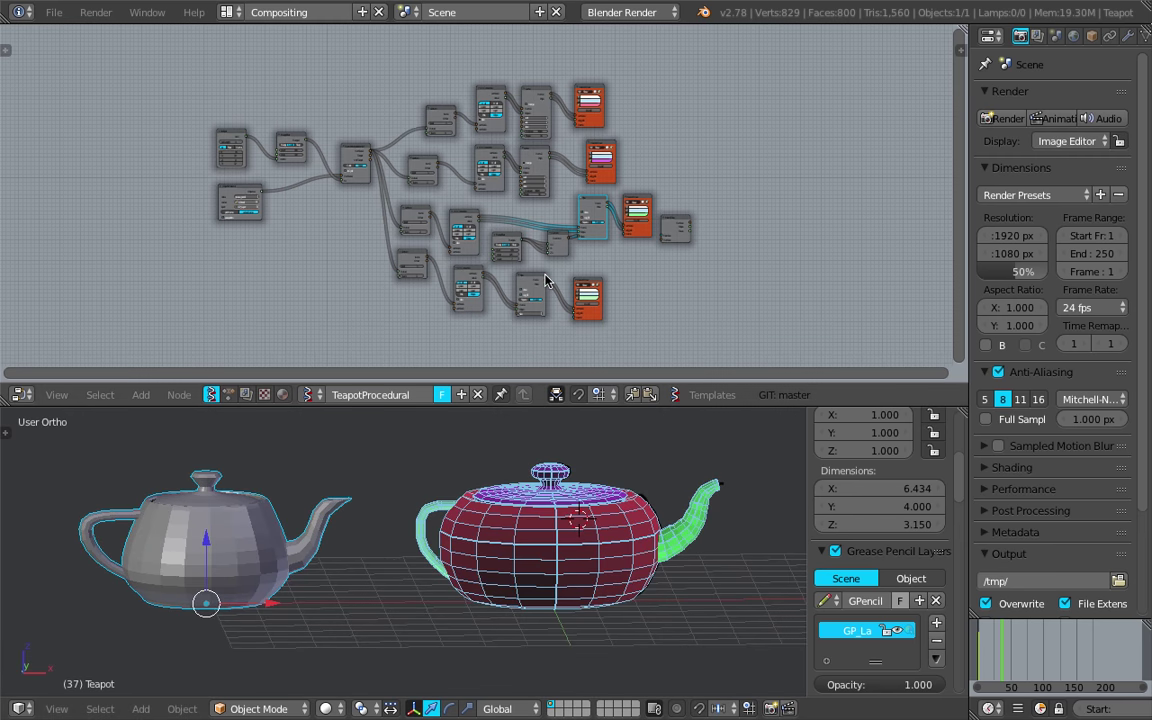
scroll(497, 313, up, 1)
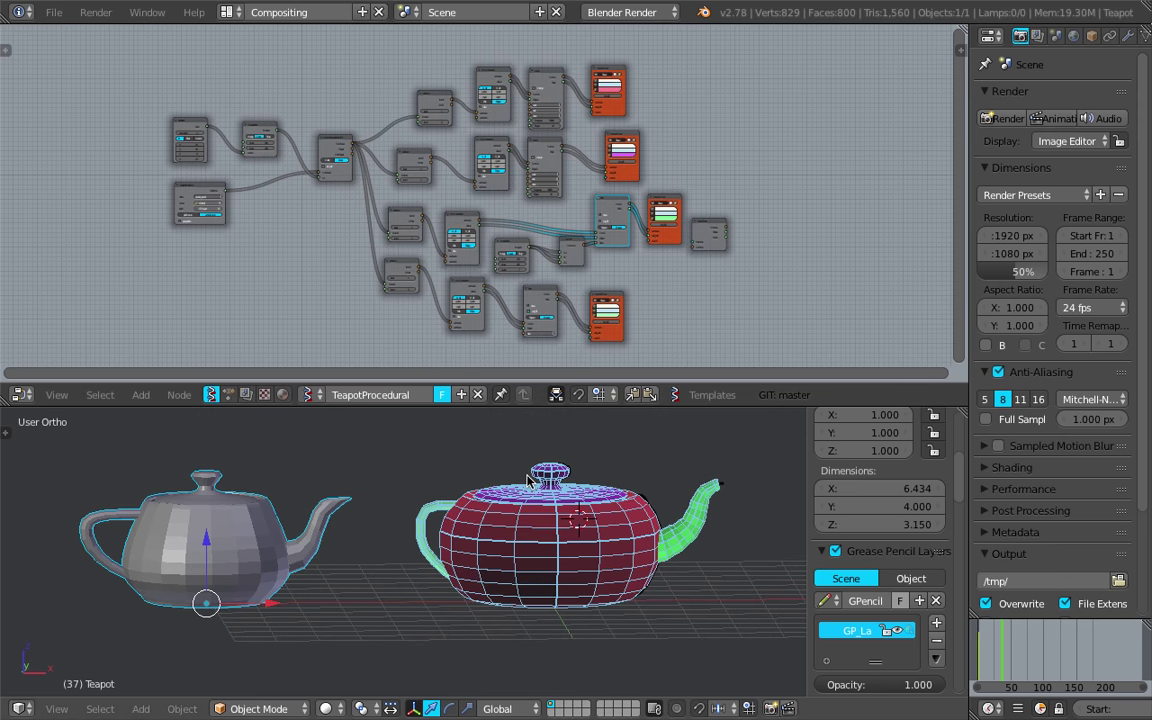